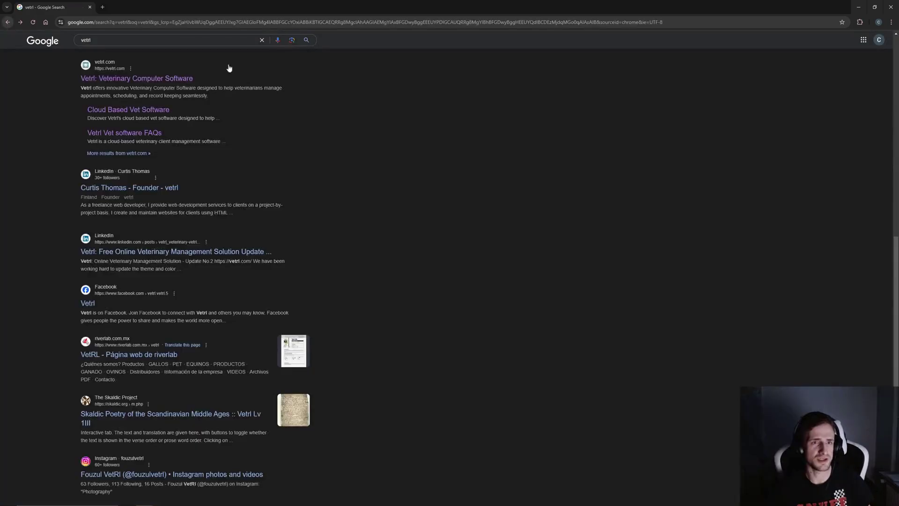
- Reopen vetrl.com from the Google results and go to the GET STARTED sign-in page
click(8, 22)
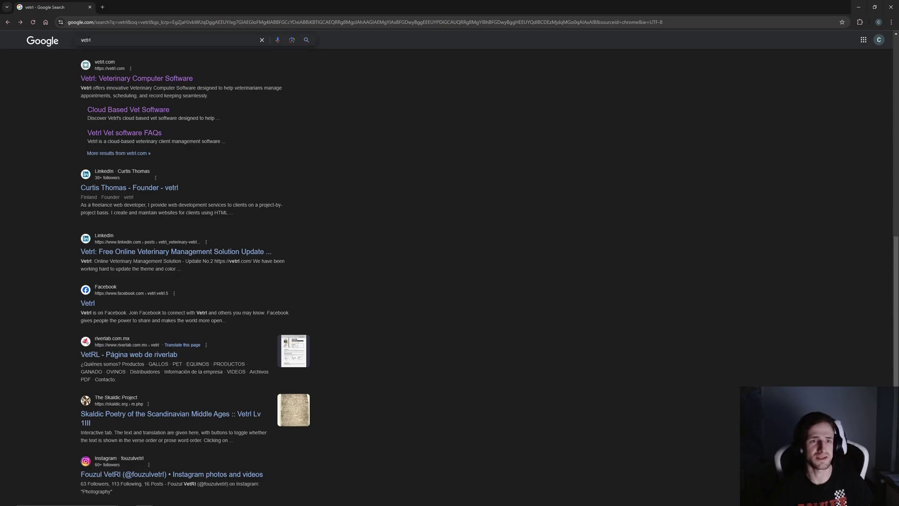
click(176, 82)
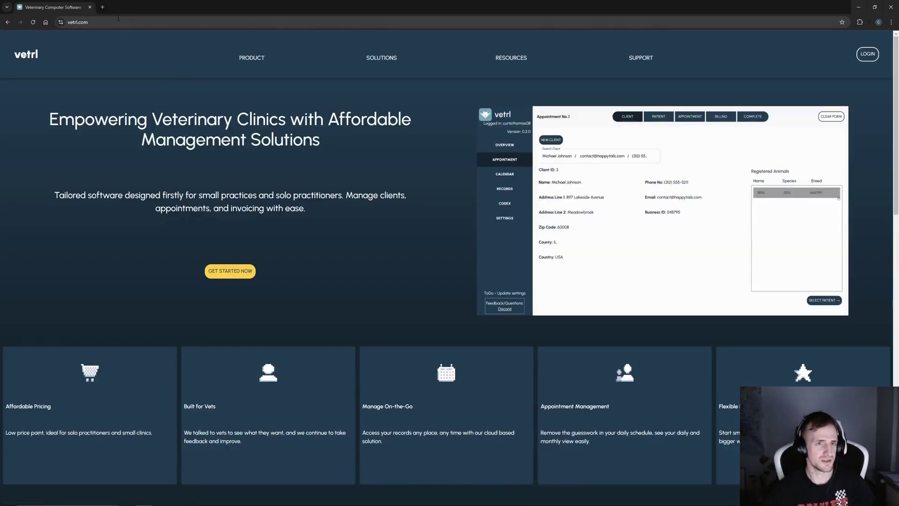
click(114, 20)
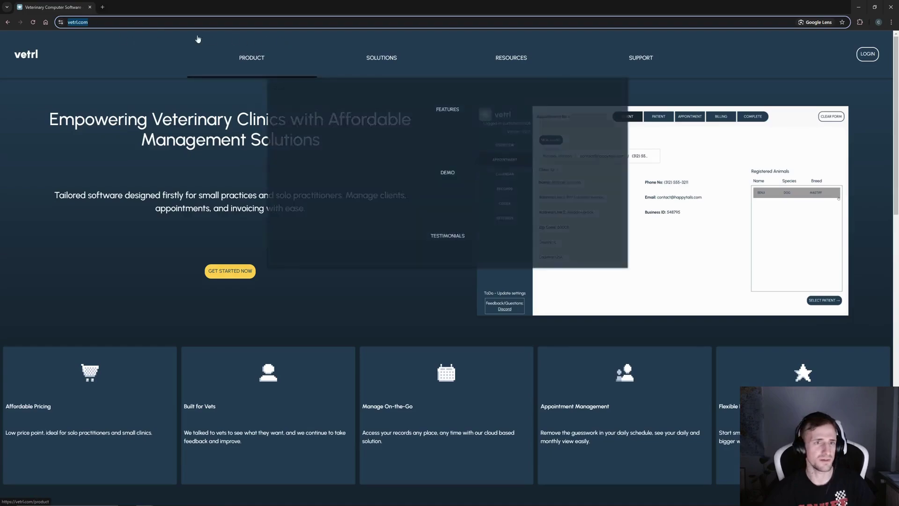
click(342, 283)
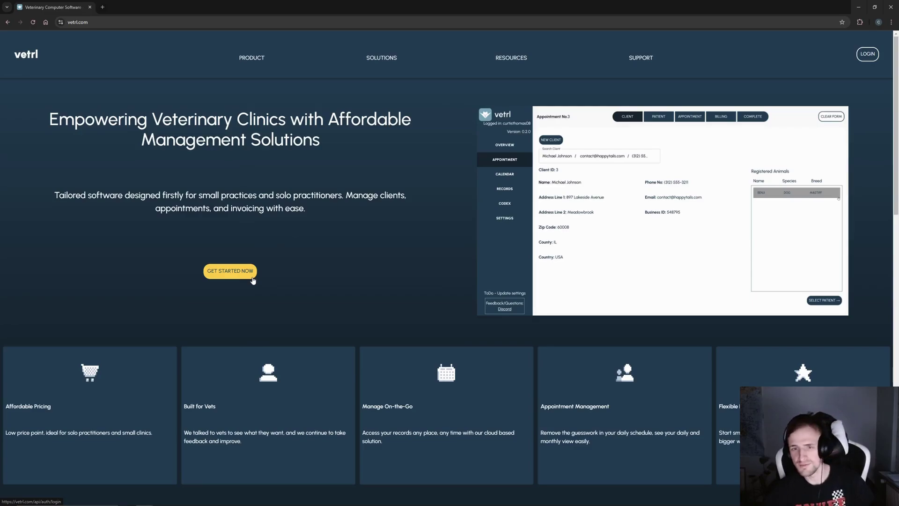
click(253, 279)
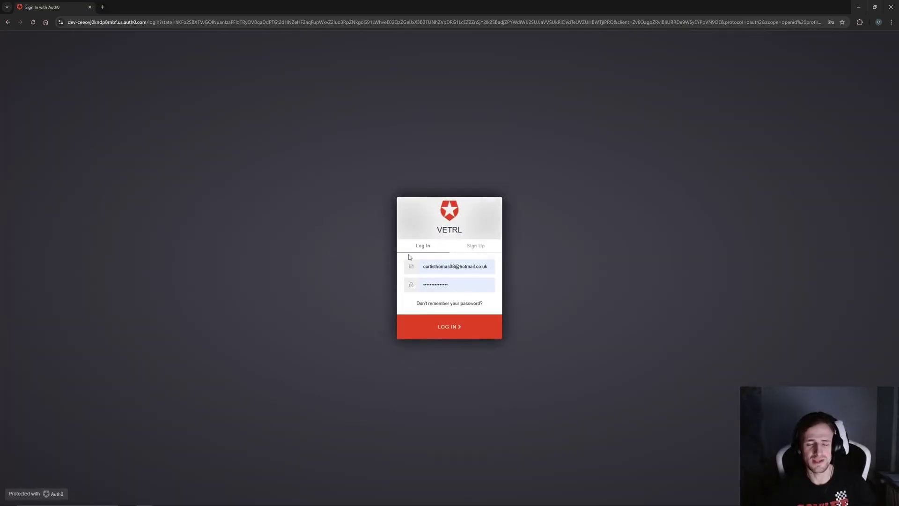
- Log in to Vetrl with the saved account credentials from the Log In tab
click(472, 246)
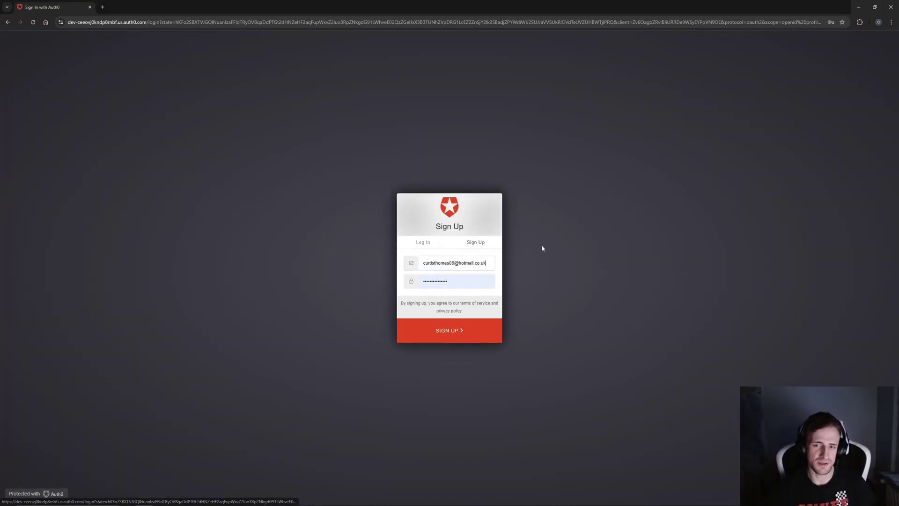
click(414, 248)
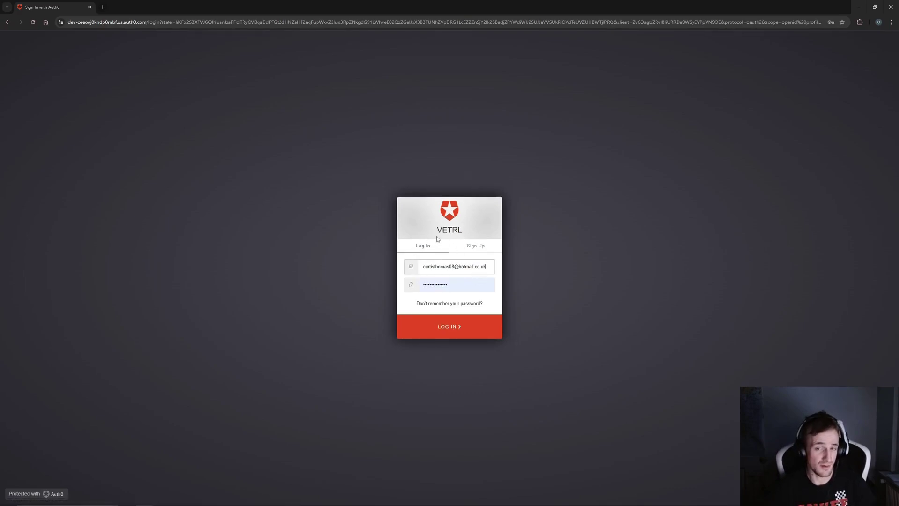
click(477, 335)
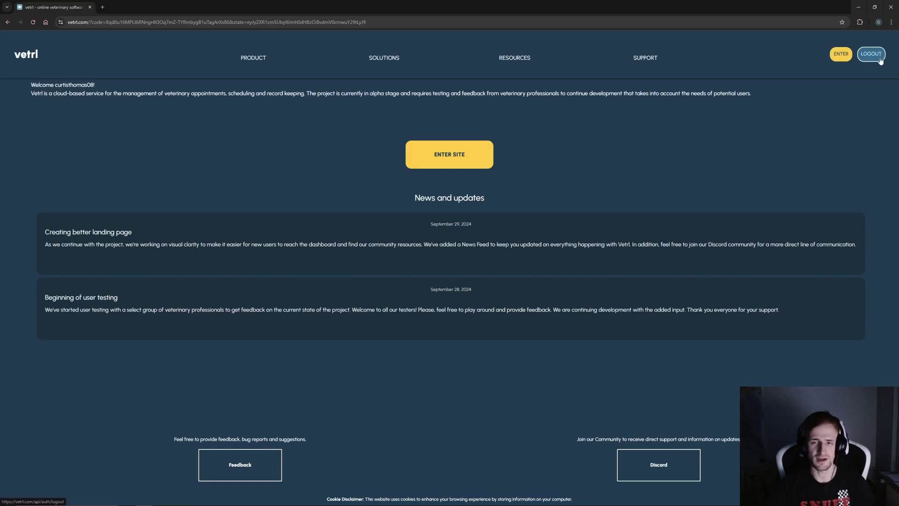
- Enter the Vetrl dashboard and open the Settings page
click(482, 164)
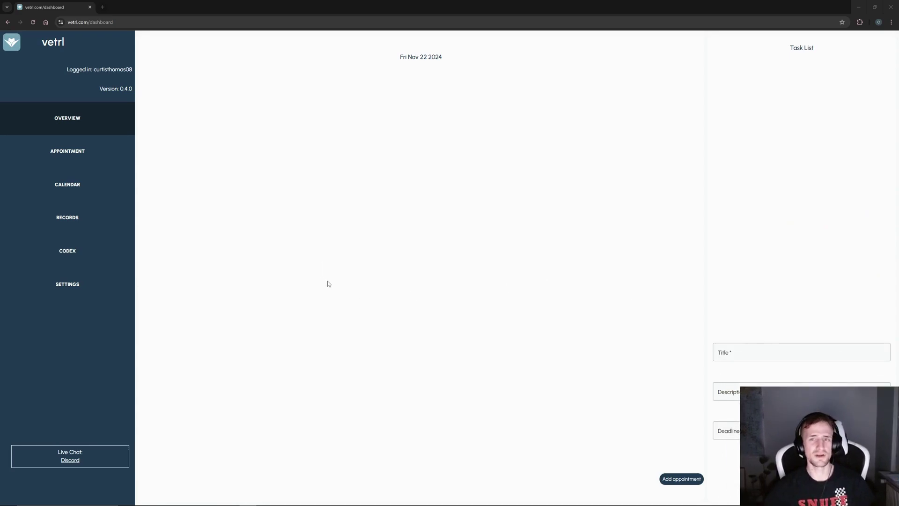
click(61, 284)
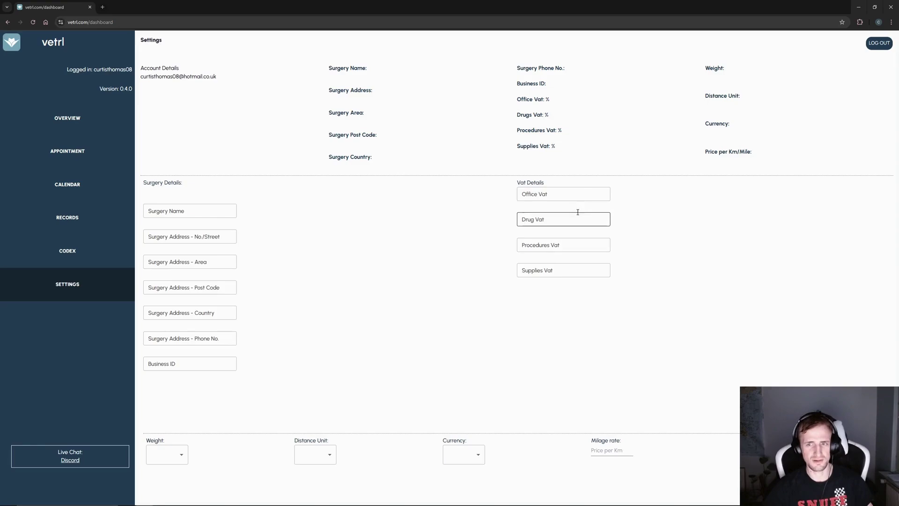
- Enter a test surgery name, street 'test - street' and area 'test - area'
key(Tab)
click(394, 271)
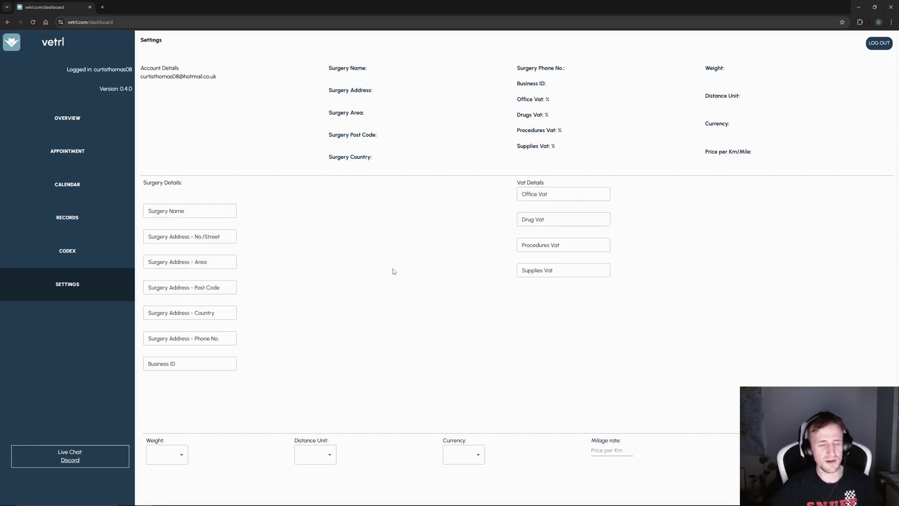
click(202, 211)
text(test -)
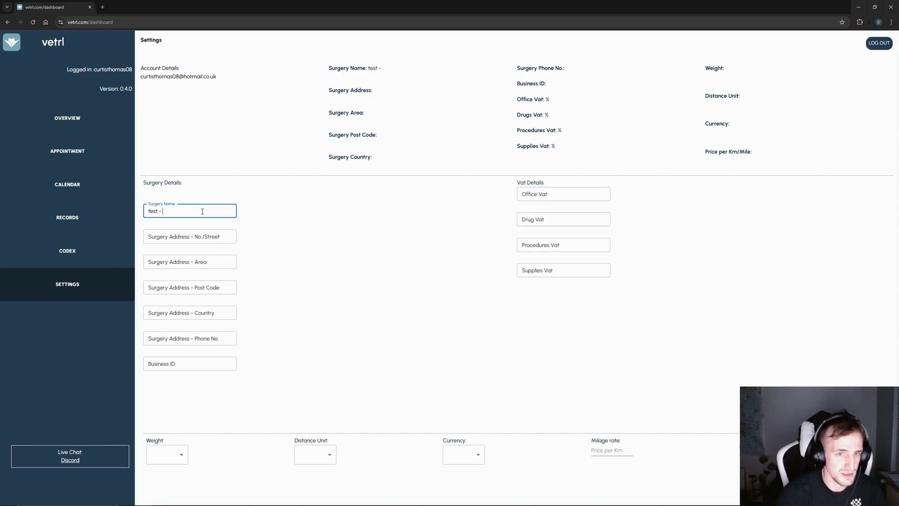
key(ctrl+a)
click(202, 211)
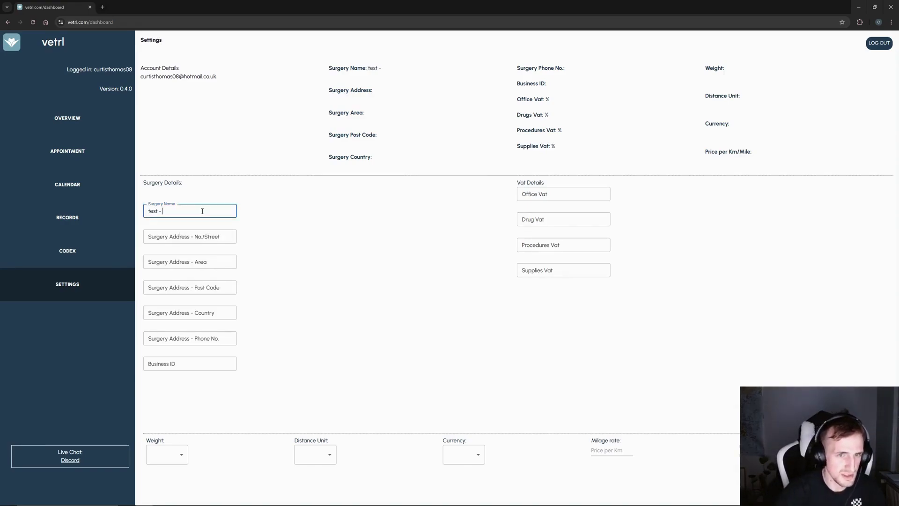
text(neme)
key(Tab)
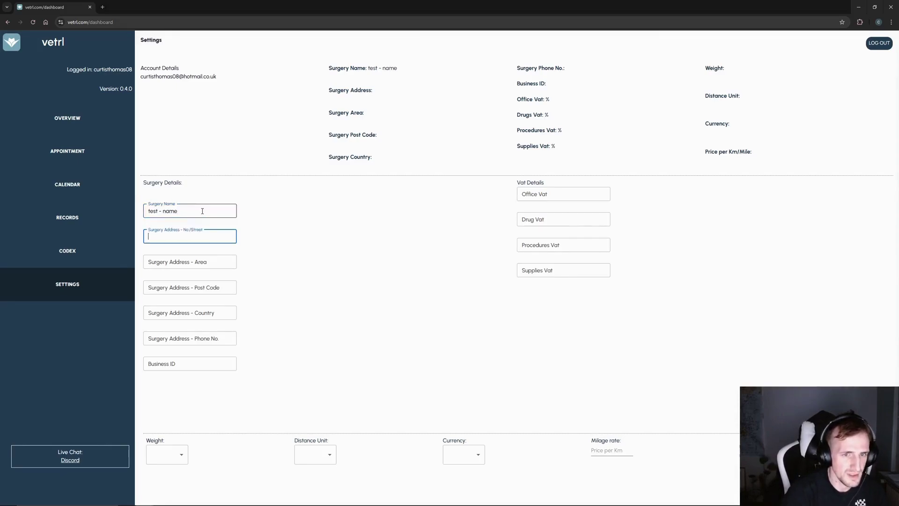
text(test - st)
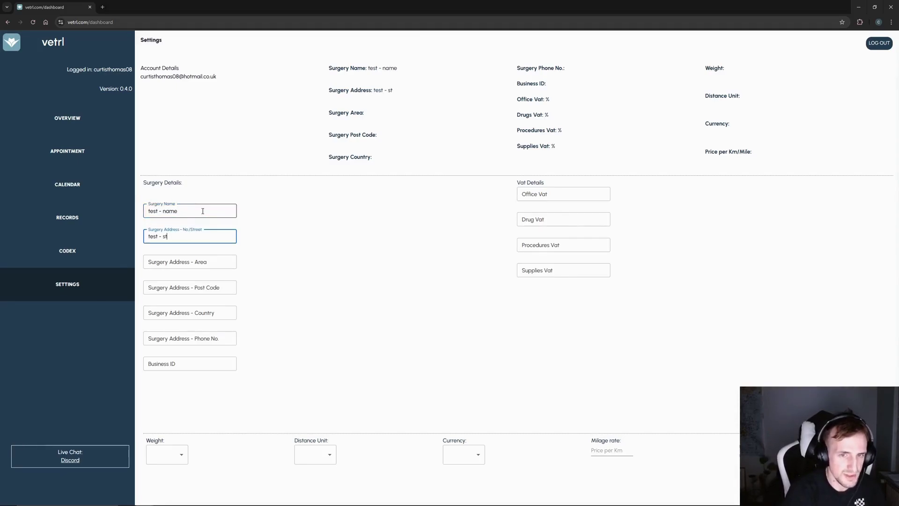
text(reet)
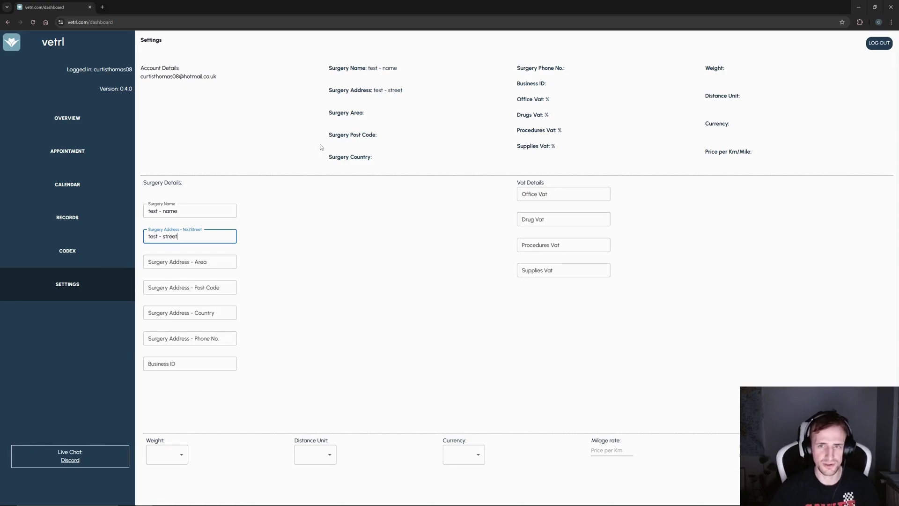
key(Tab)
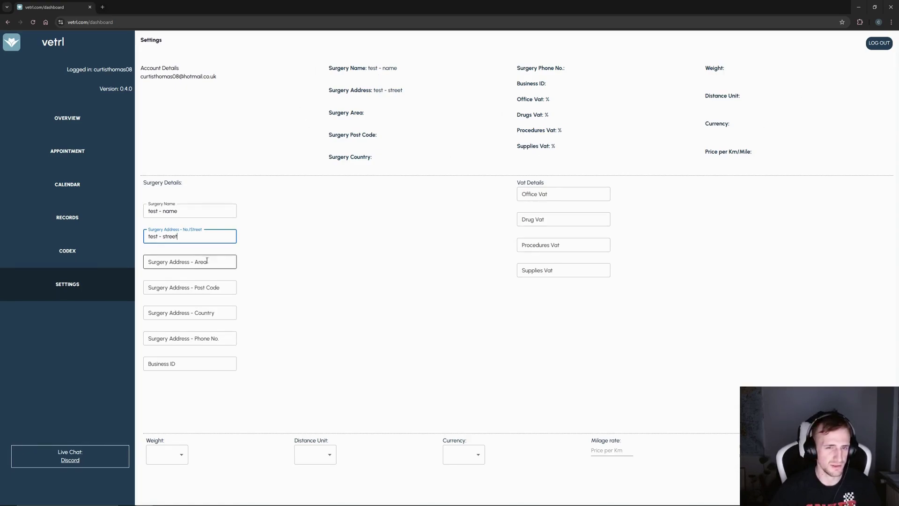
text(test - )
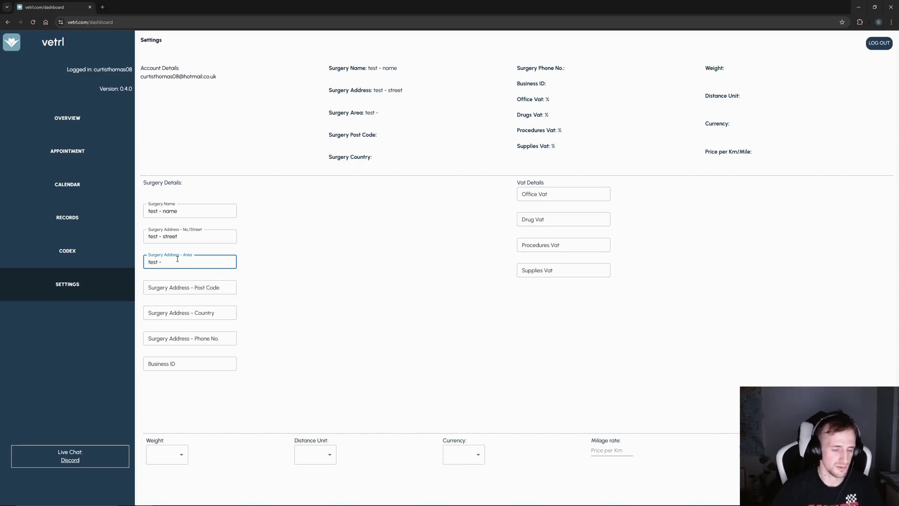
text(area)
- Fill post code 'test - postcaode', country 'test -', phone 'test - phone no' and business ID 'test - id'
key(Tab)
text(test - )
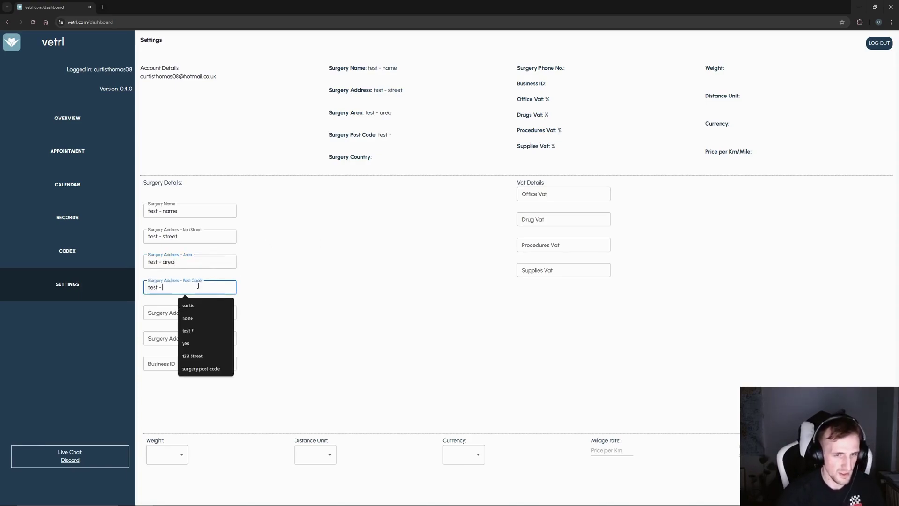
text(postc)
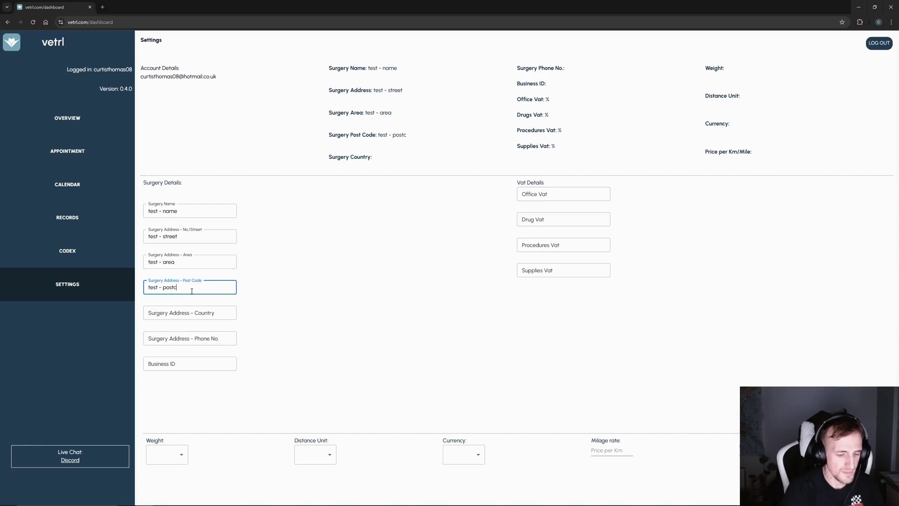
text(aode)
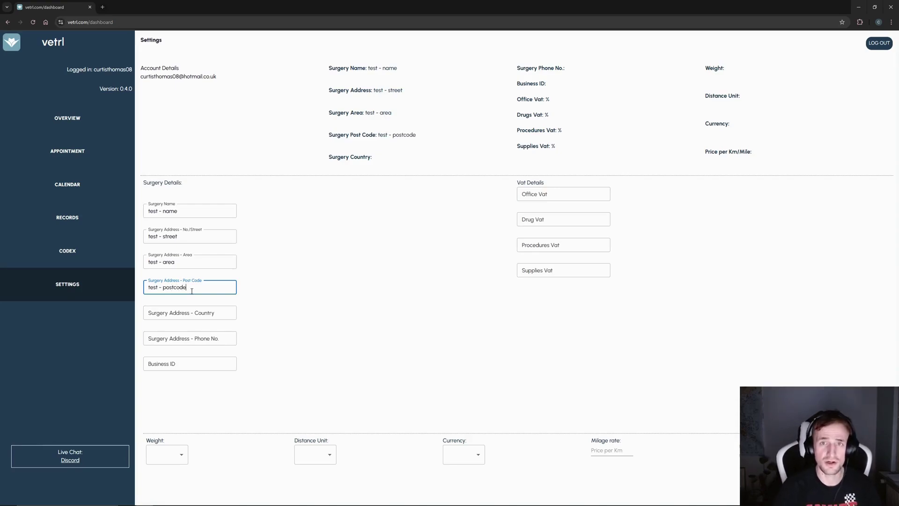
click(215, 315)
text(test -)
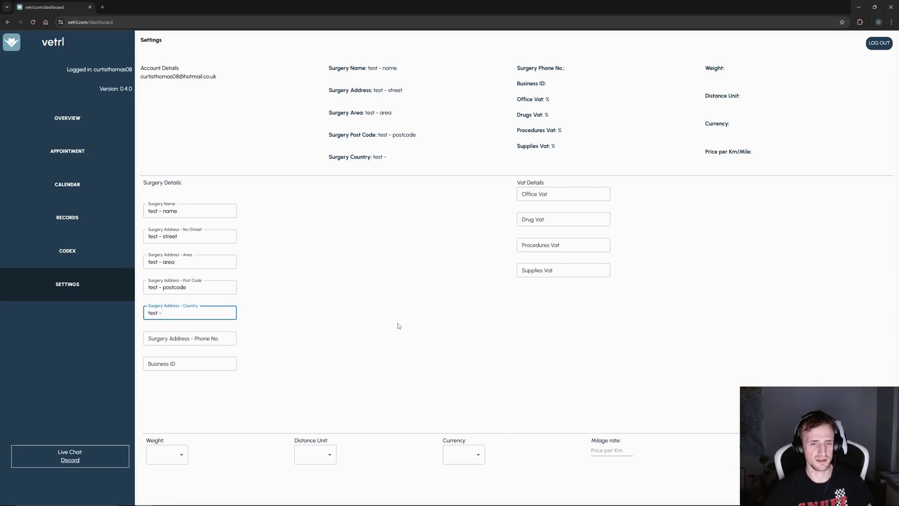
click(230, 333)
text(test -  phone)
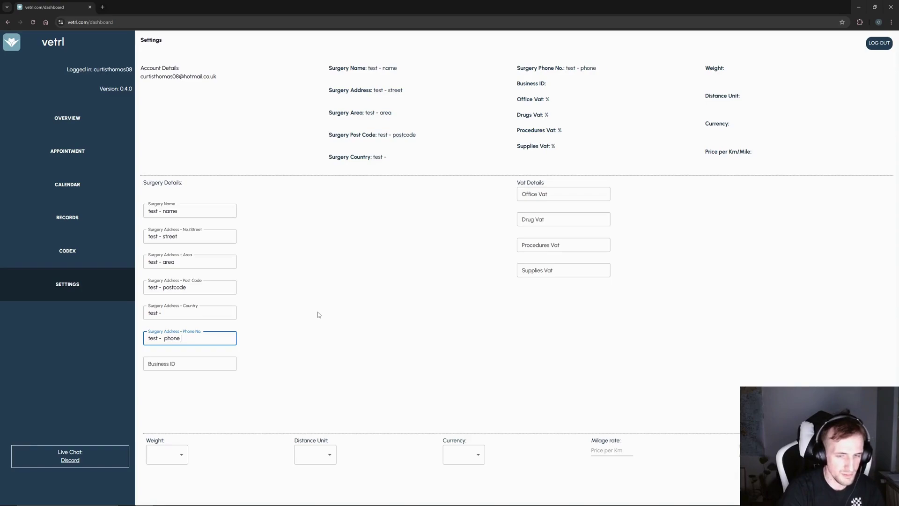
text( no)
click(182, 359)
text(test - )
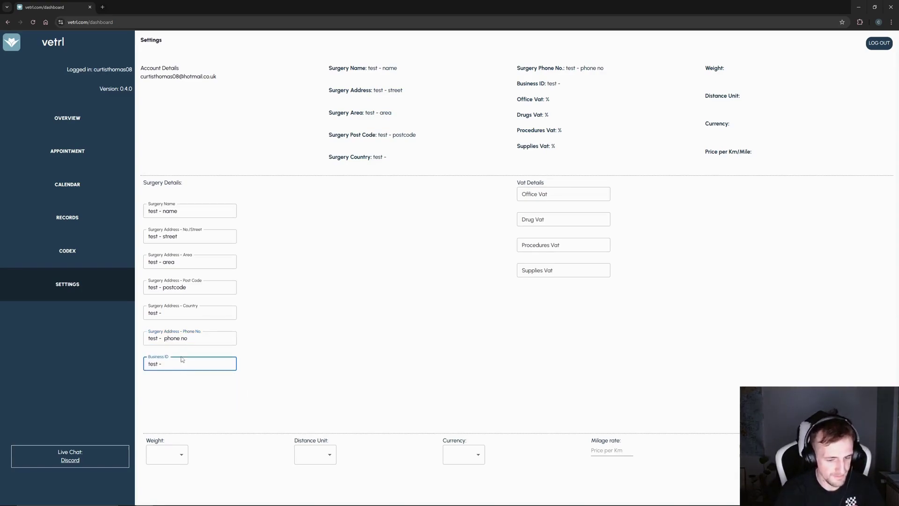
text(id)
click(585, 191)
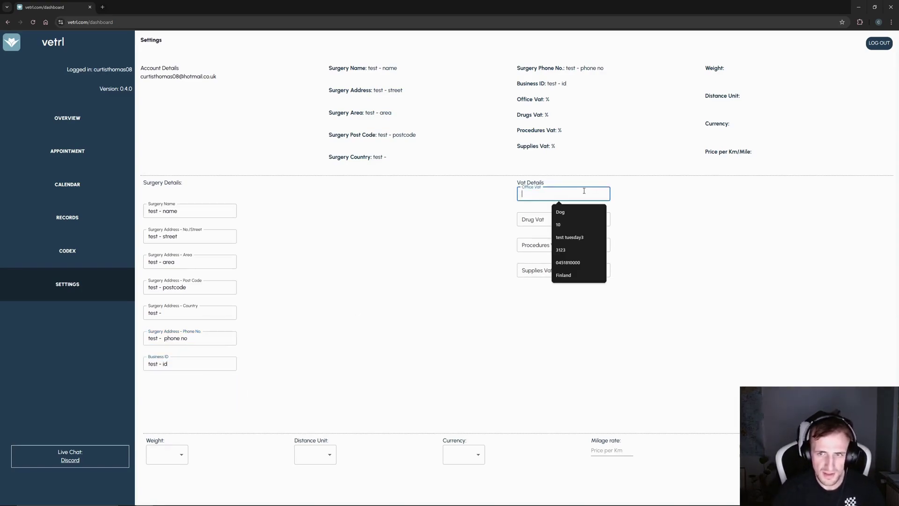
- Set the office, drug, procedures and supplies VAT rates all to 10
click(473, 225)
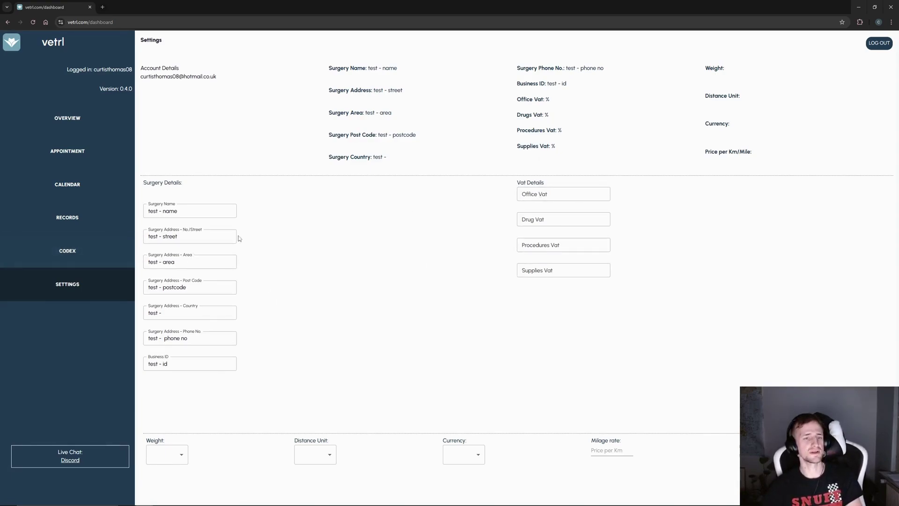
click(577, 194)
text(10)
click(531, 219)
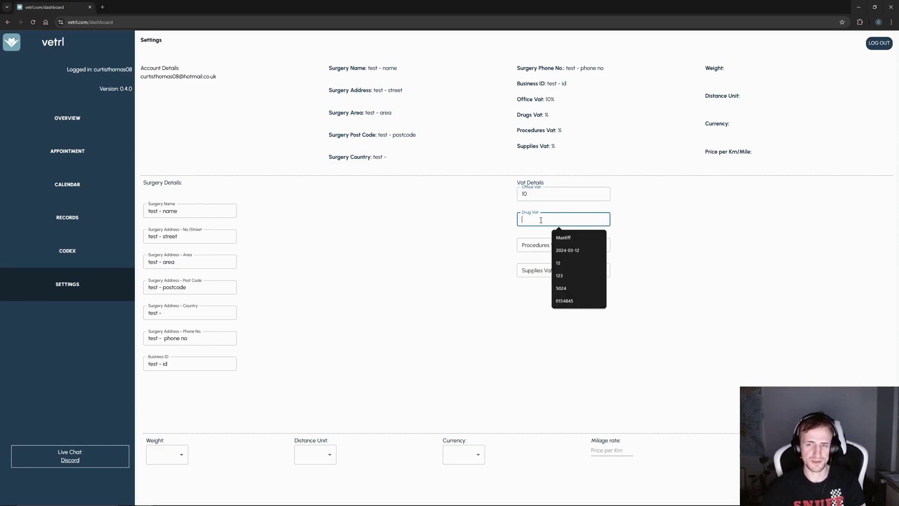
text(10)
click(538, 244)
text(10)
click(539, 270)
text(10)
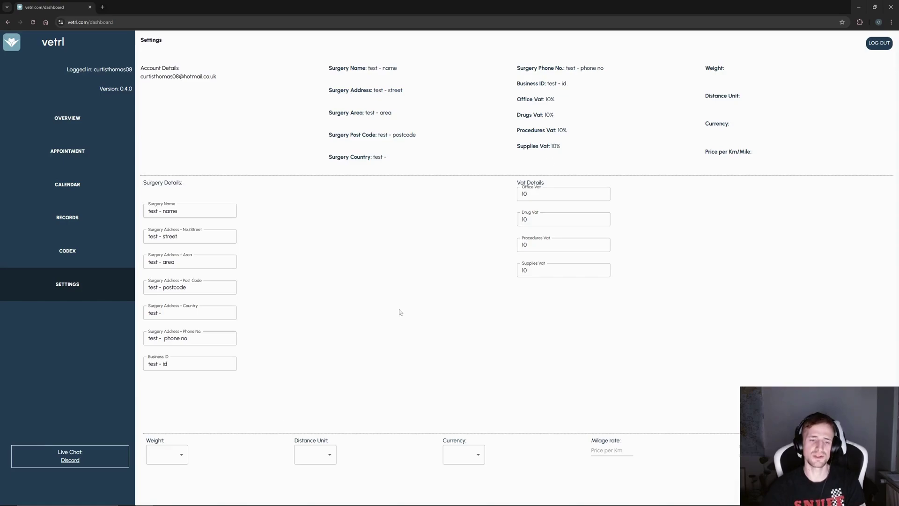
- Choose KG and KM units, EUR € currency and mileage rate 10, then save the settings
click(184, 460)
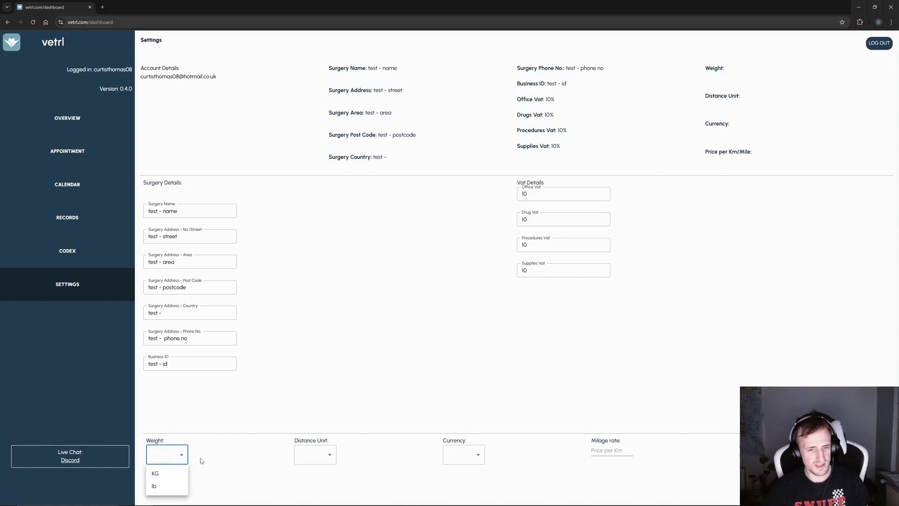
click(156, 473)
click(324, 455)
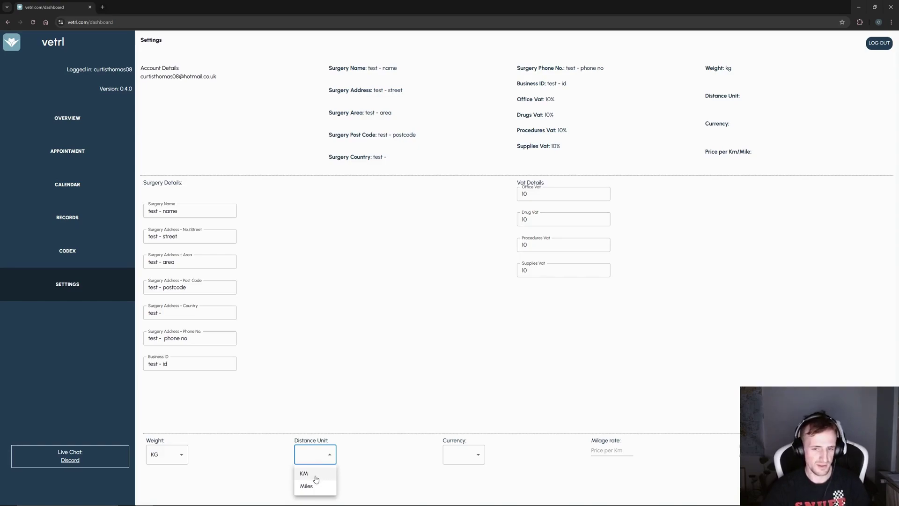
click(316, 478)
click(479, 453)
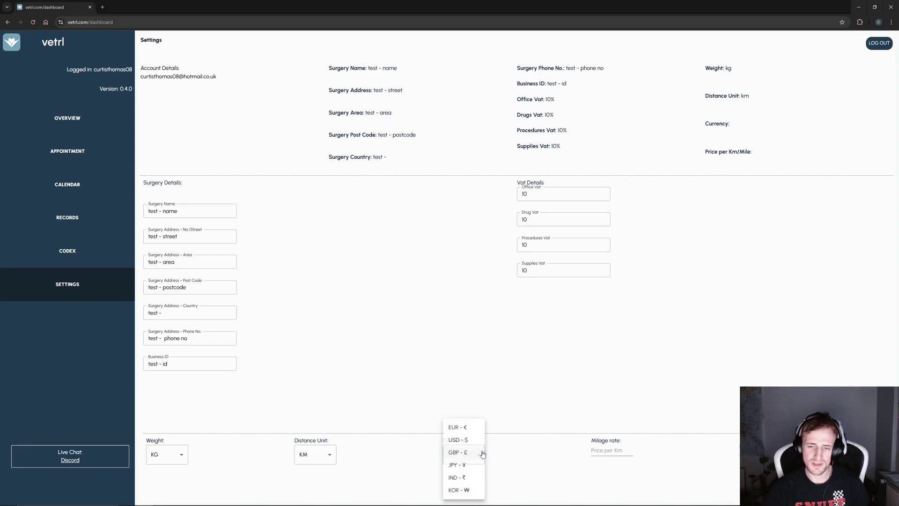
click(459, 427)
click(627, 451)
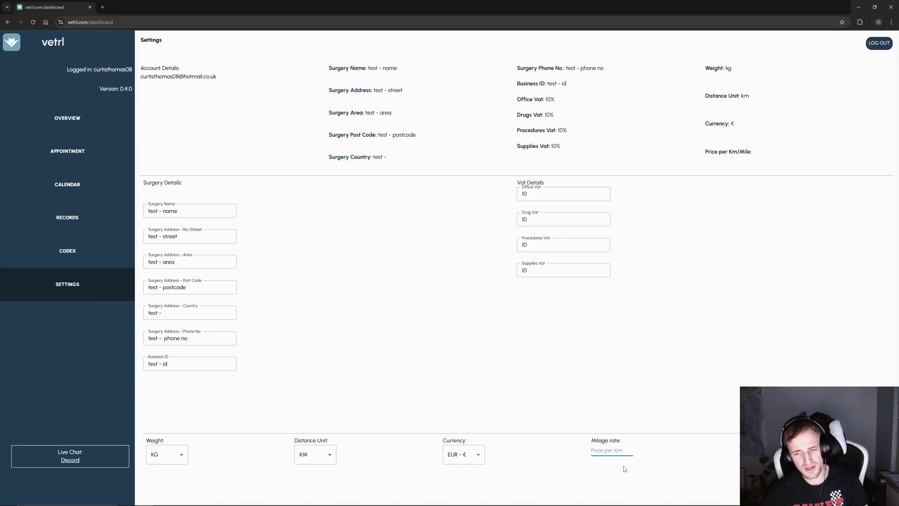
text(10)
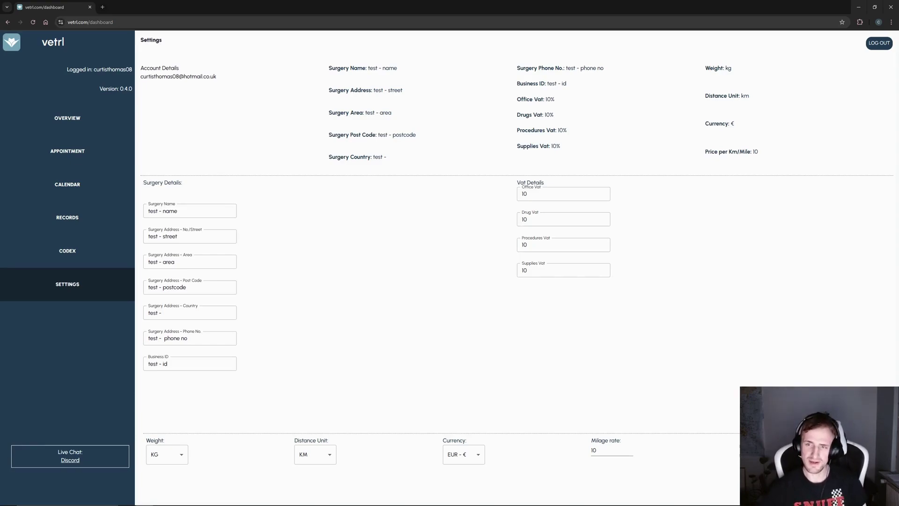
click(756, 453)
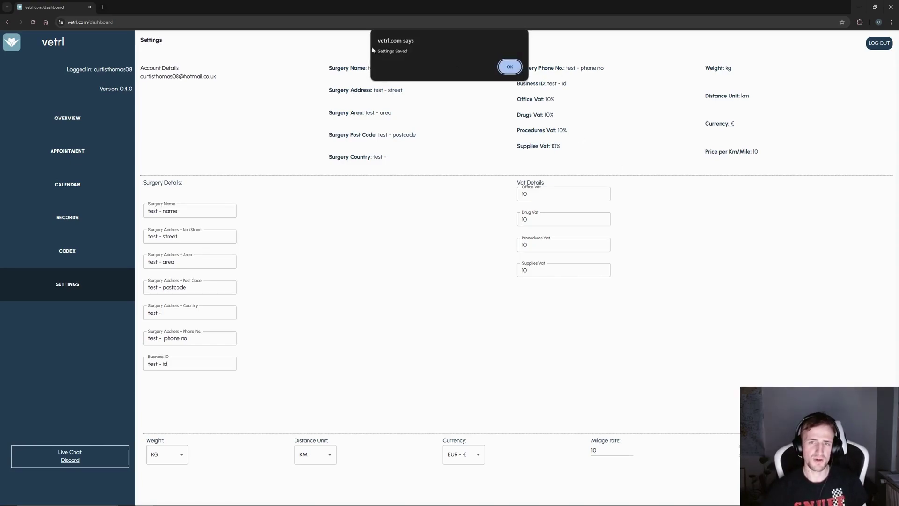
click(506, 69)
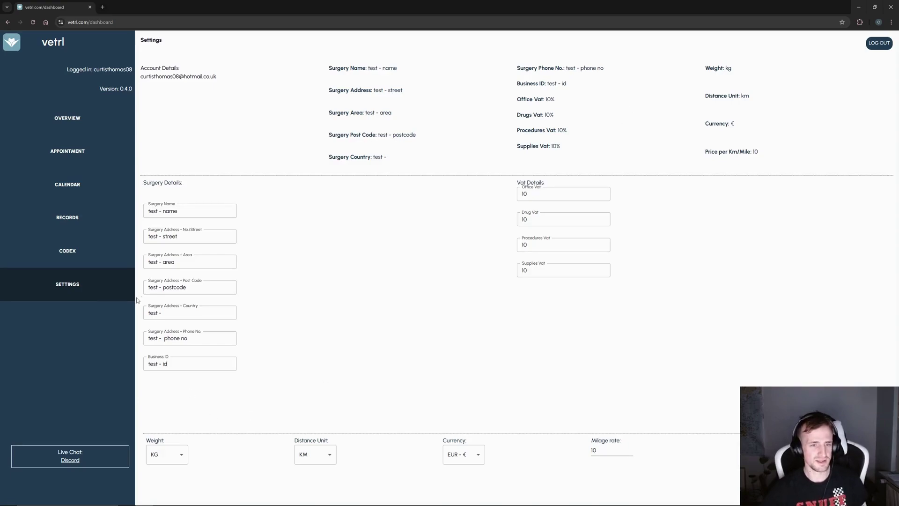
- In Codex, enter the first drug as a Tablet with strength 10, pack size 10, price 10
click(91, 265)
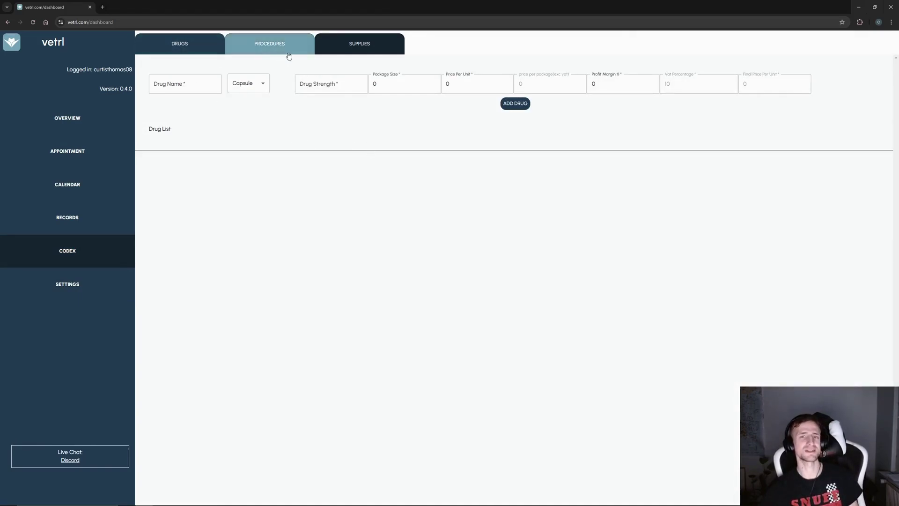
click(185, 84)
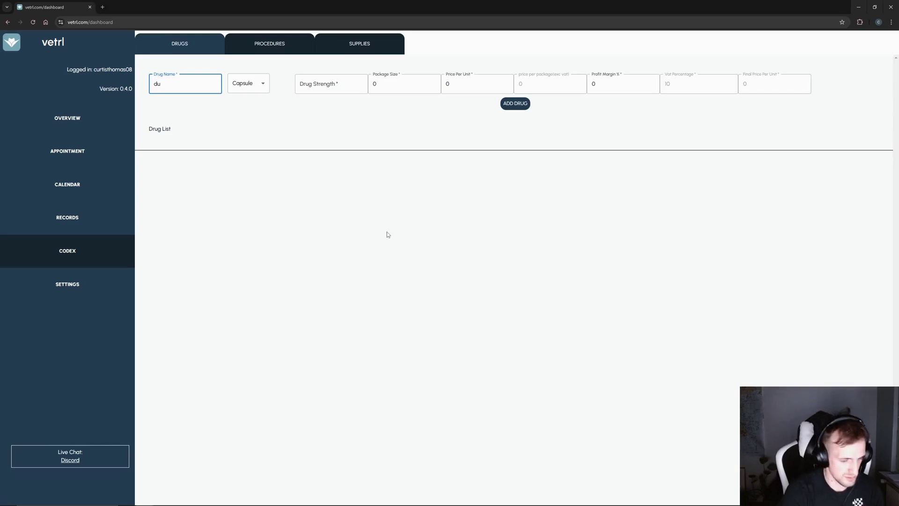
text(drugs)
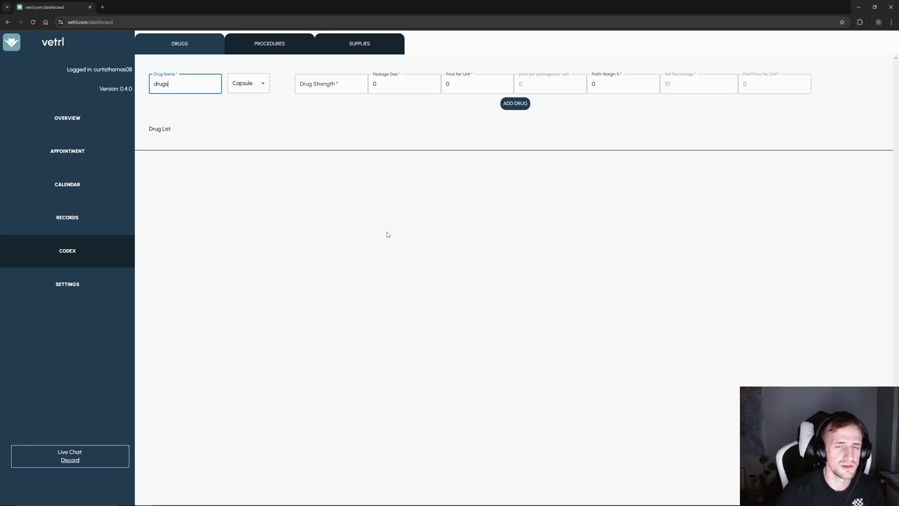
click(261, 85)
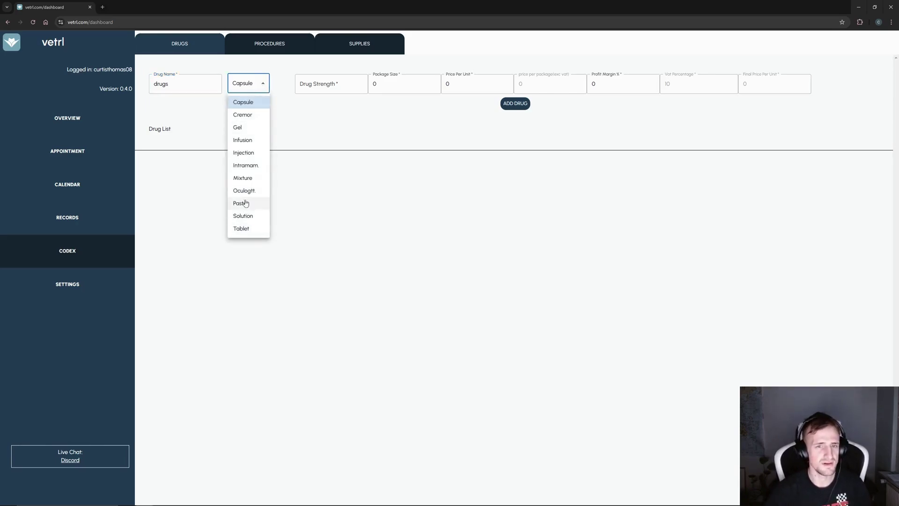
click(253, 229)
click(333, 84)
text(10)
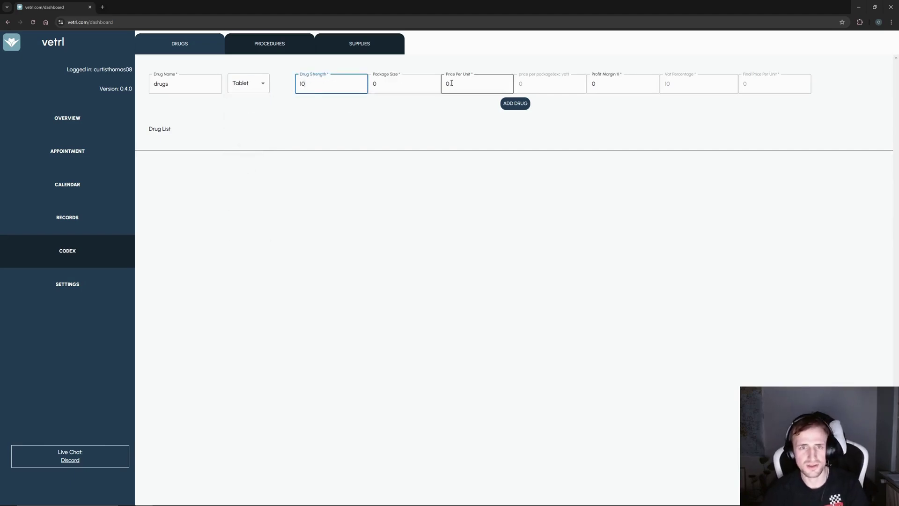
key(Tab)
text(10)
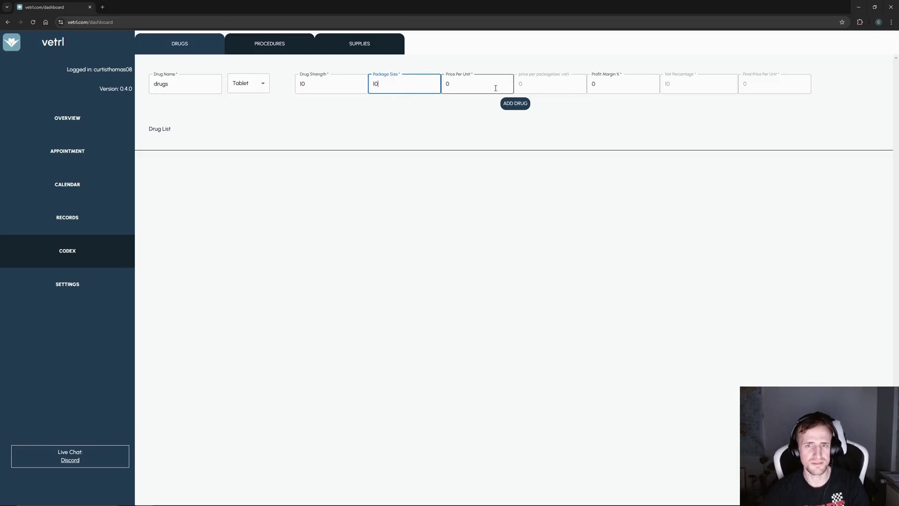
key(Tab)
text(10)
key(Tab)
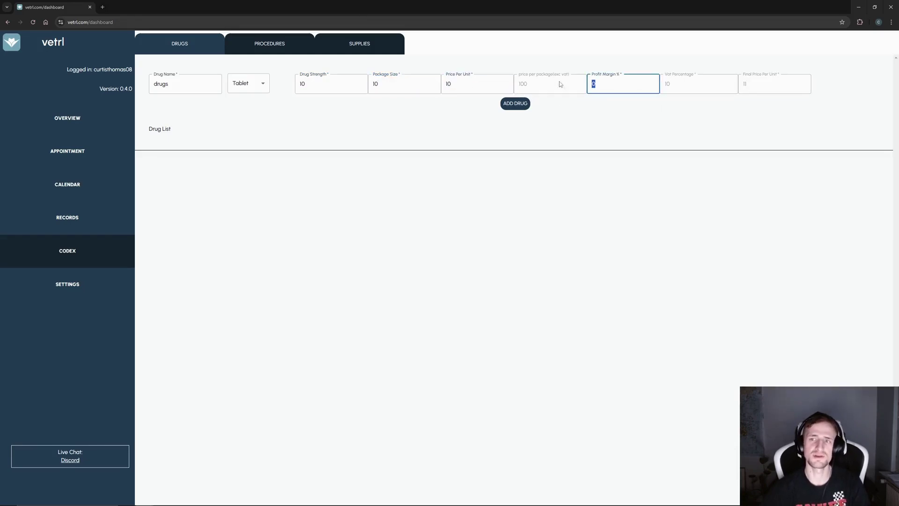
- Adjust the profit margin and add drugs 1 to the drug list
double_click(522, 83)
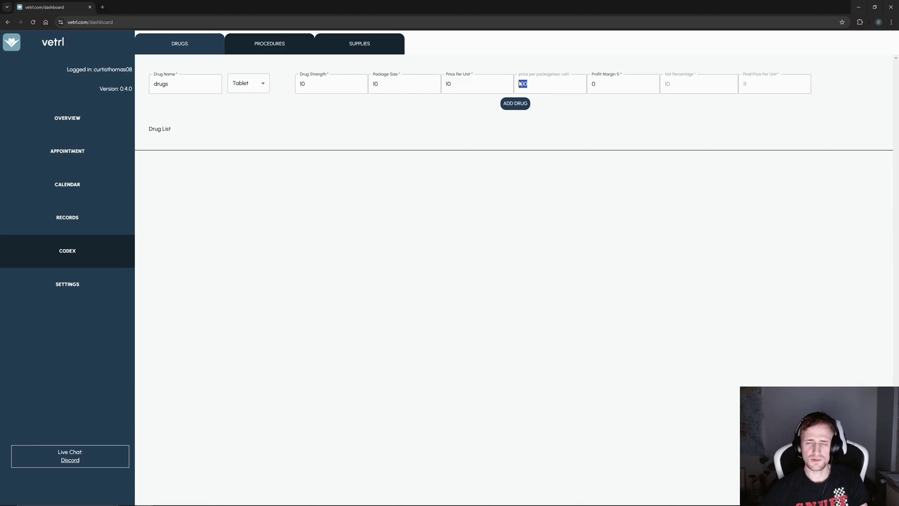
click(567, 102)
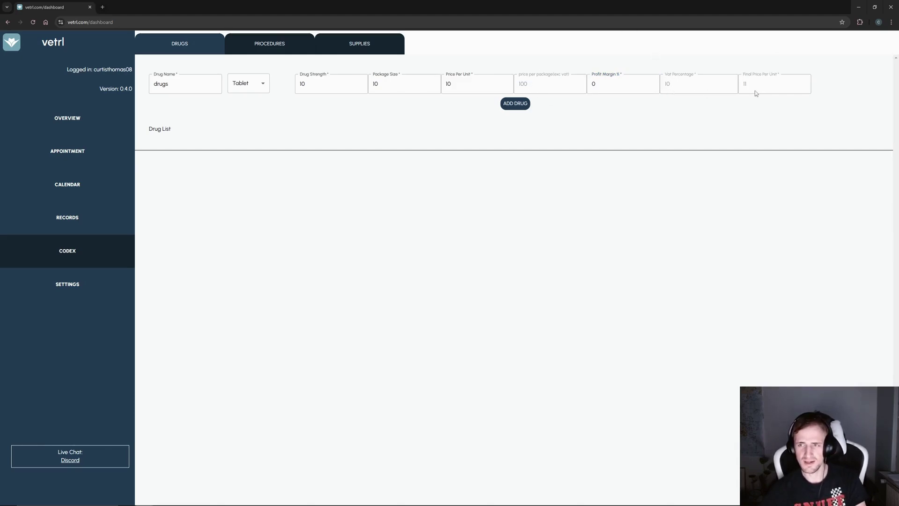
click(622, 91)
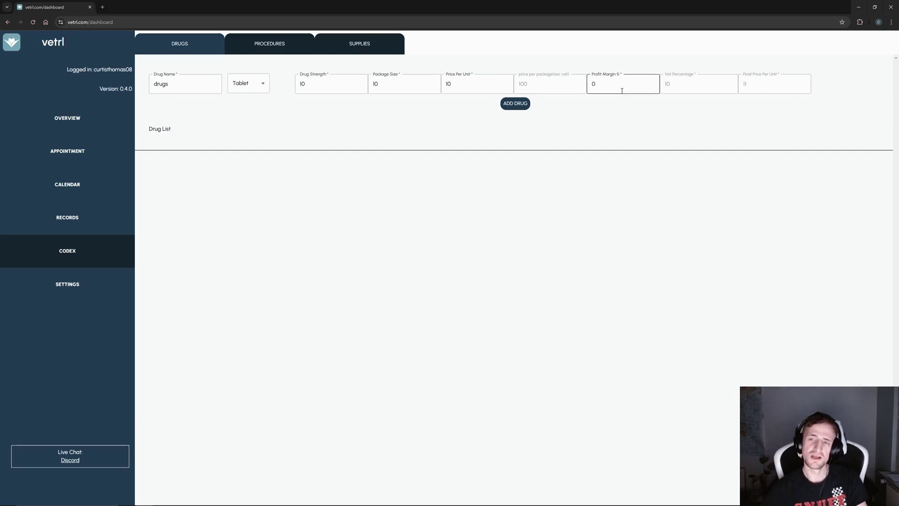
drag(622, 91, 579, 86)
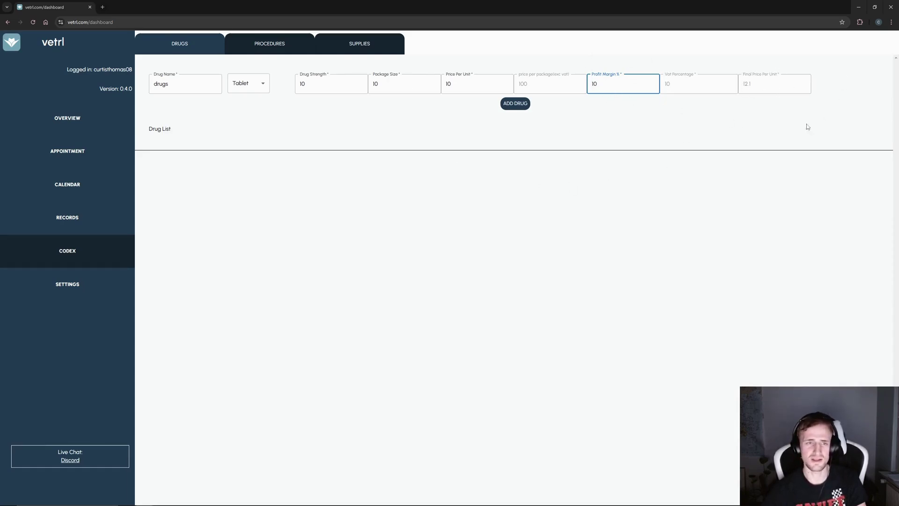
click(187, 90)
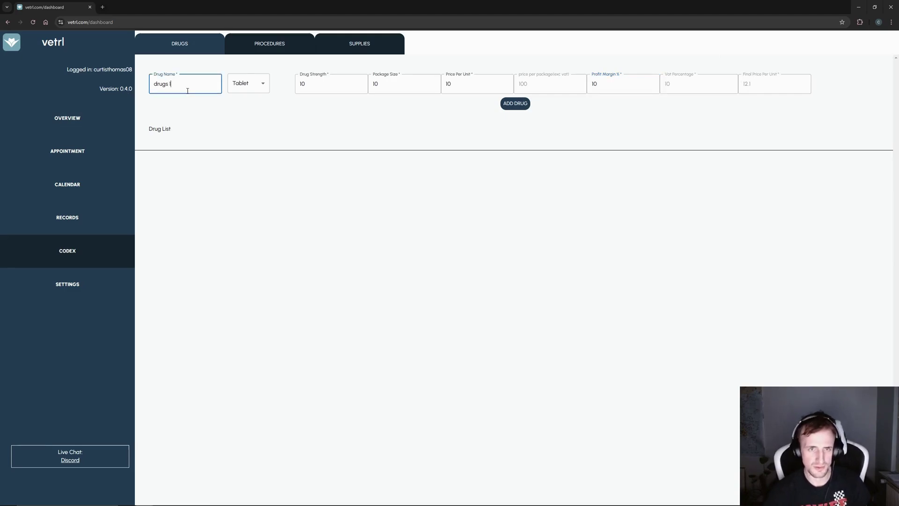
click(519, 103)
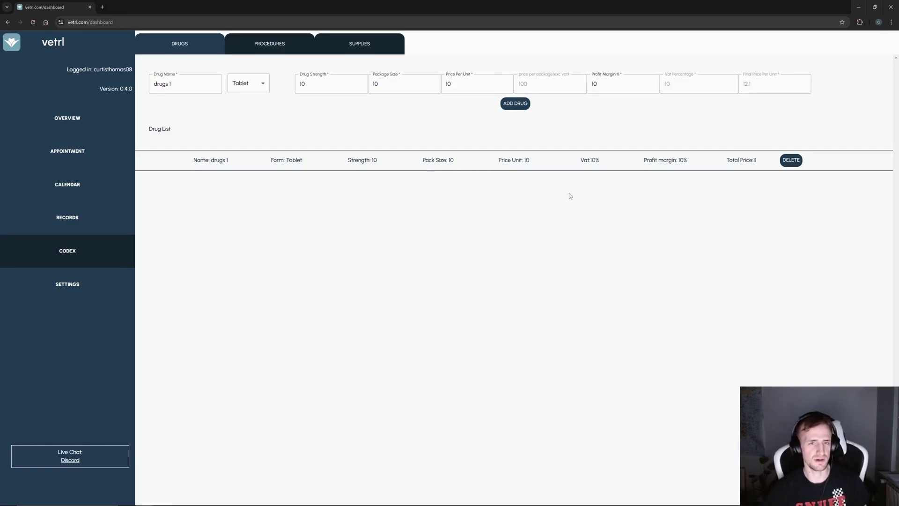
- Add drugs 2, a tablet with a changed strength, to the drug list
click(182, 84)
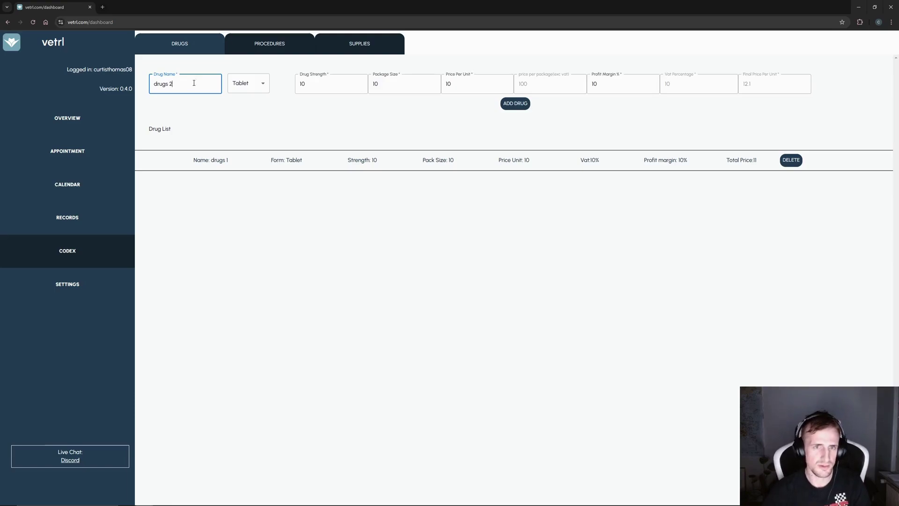
click(334, 85)
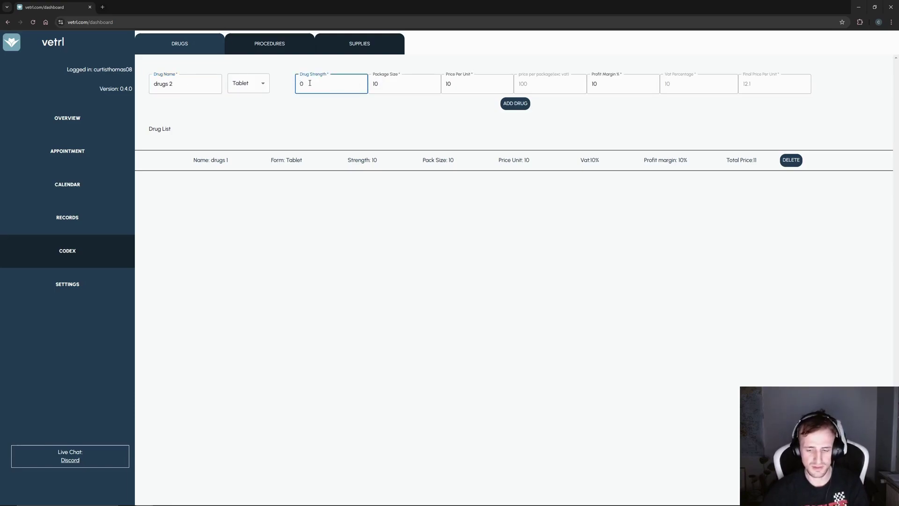
text(2)
click(381, 84)
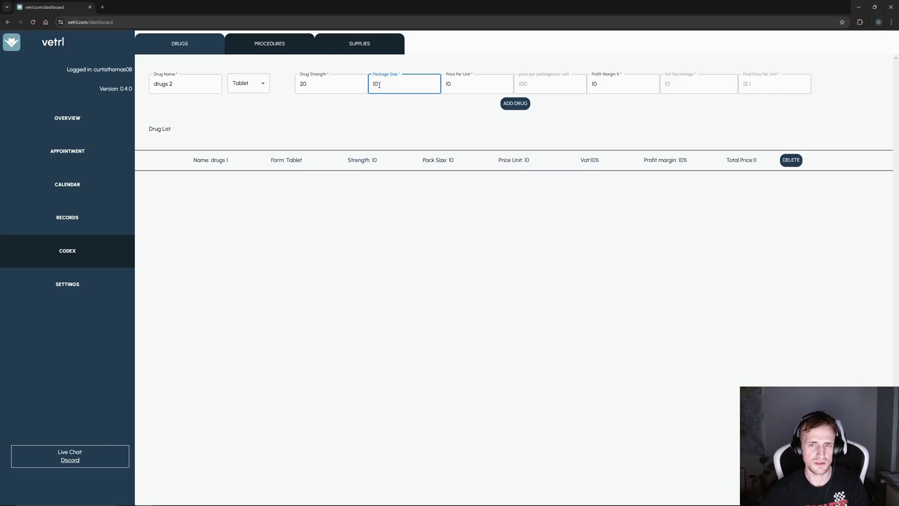
key(BackSpace)
click(457, 84)
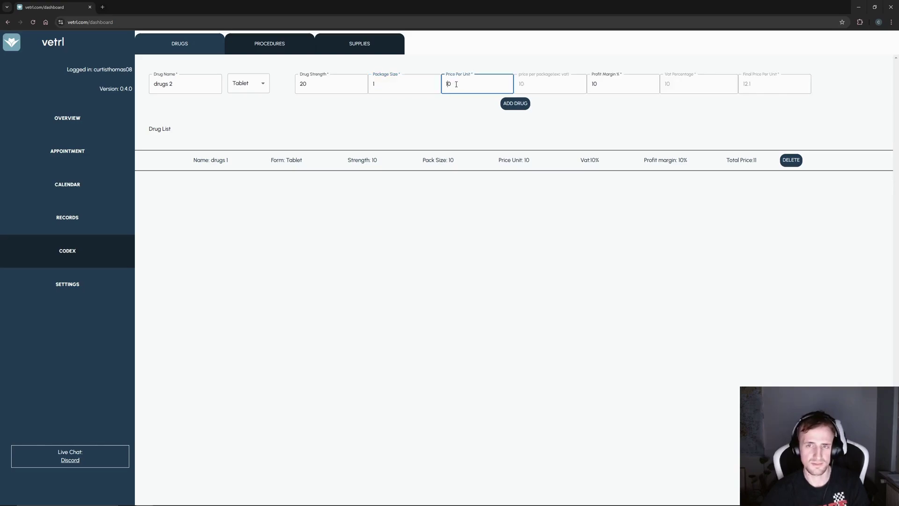
click(515, 103)
- Add drugs 3 as a 200-strength Gel with package size 50
click(186, 83)
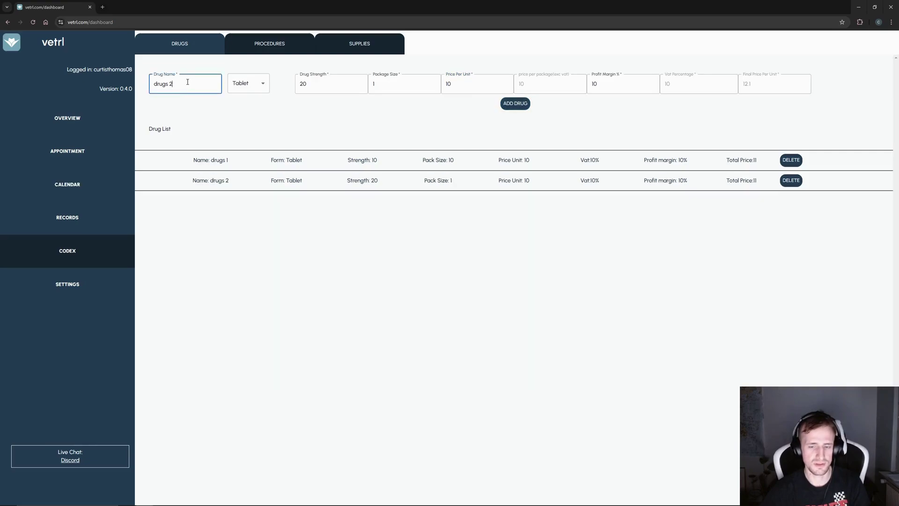
click(261, 85)
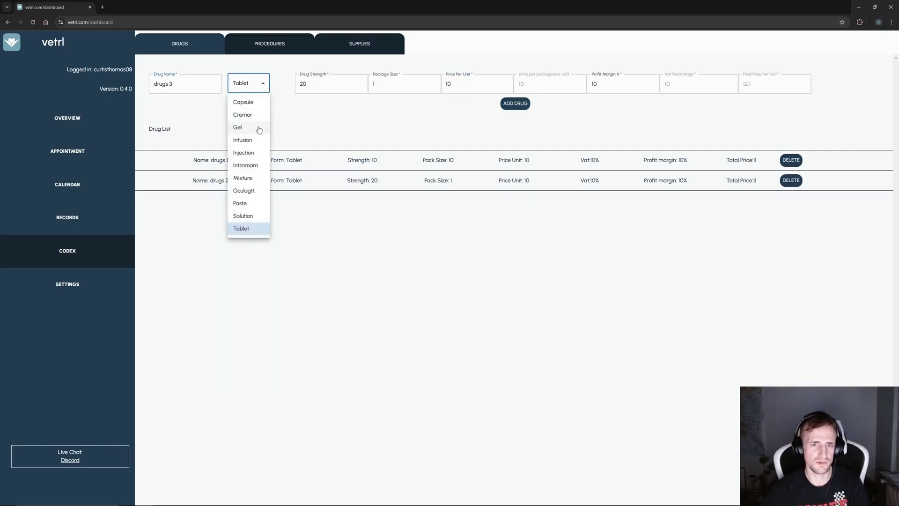
click(258, 127)
click(320, 87)
text(0)
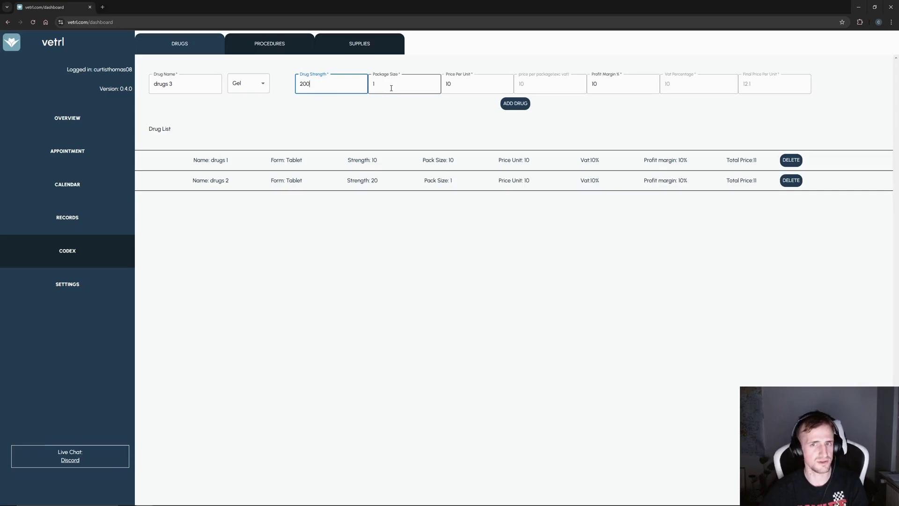
click(392, 84)
key(BackSpace)
text(50)
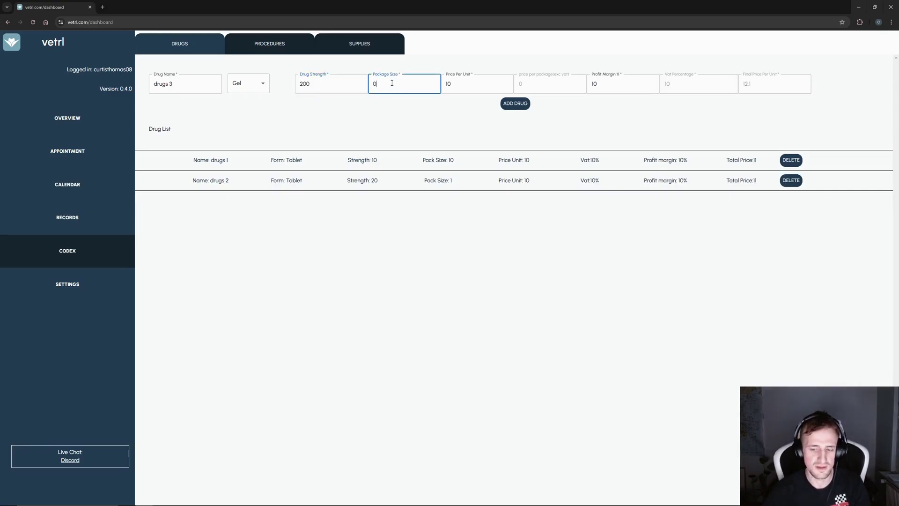
click(474, 84)
key(BackSpace)
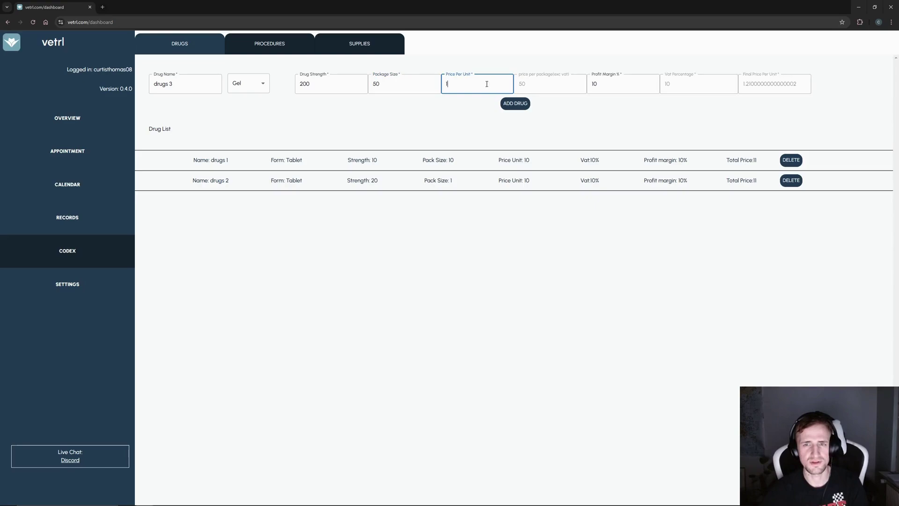
text(0)
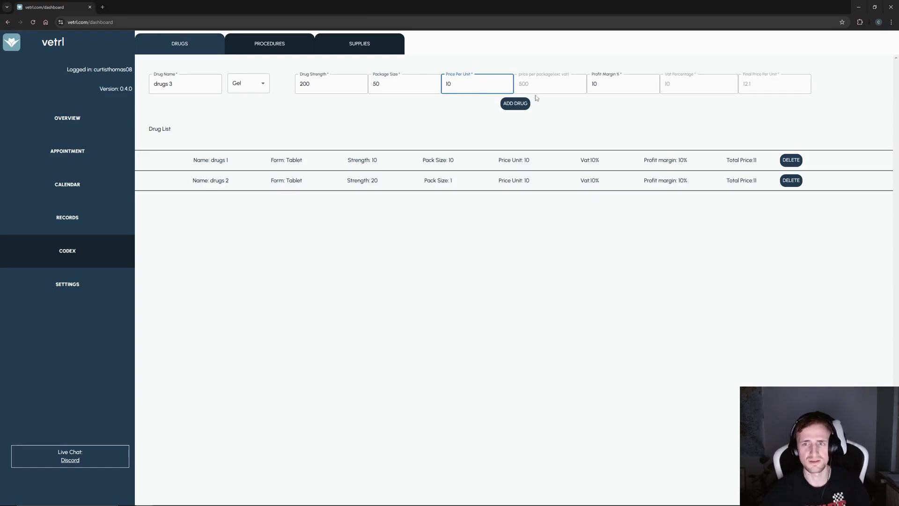
click(515, 102)
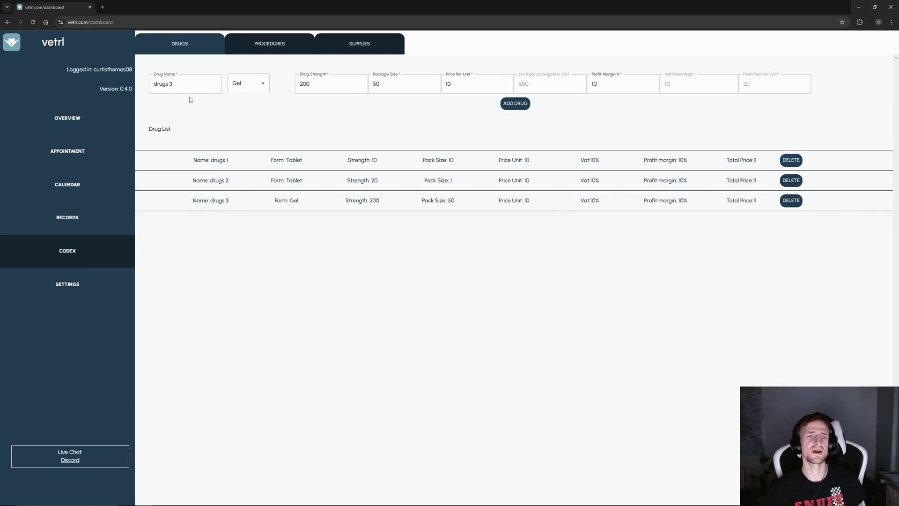
drag(191, 83, 142, 81)
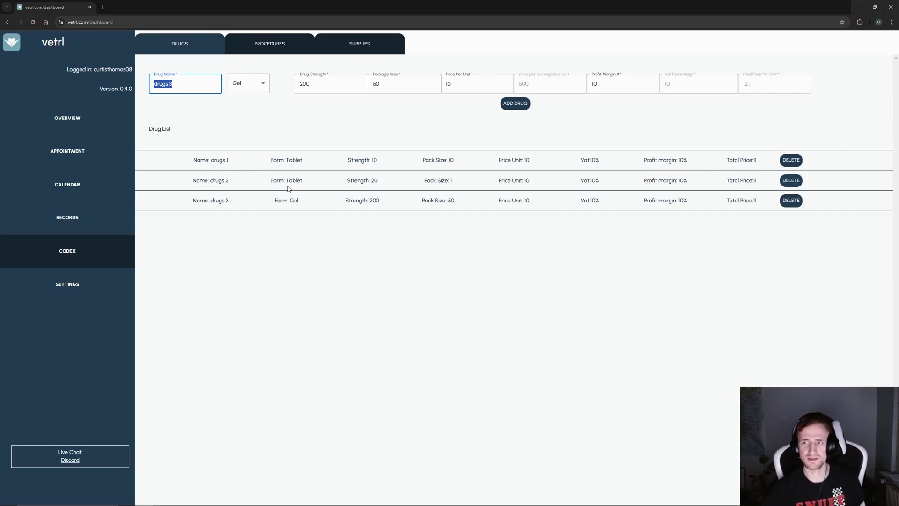
- In Procedures, enter 'procedures - 1' with a vet fee of 100
click(268, 51)
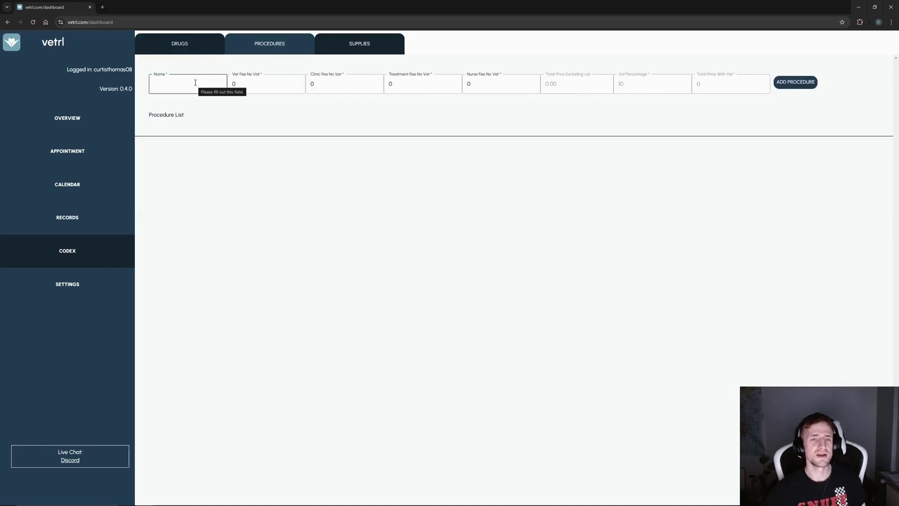
click(179, 89)
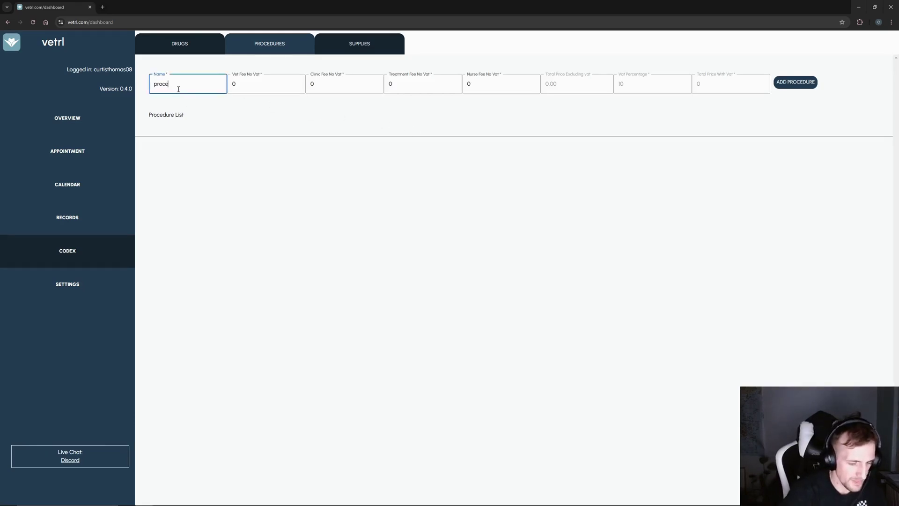
text(procedures)
click(270, 85)
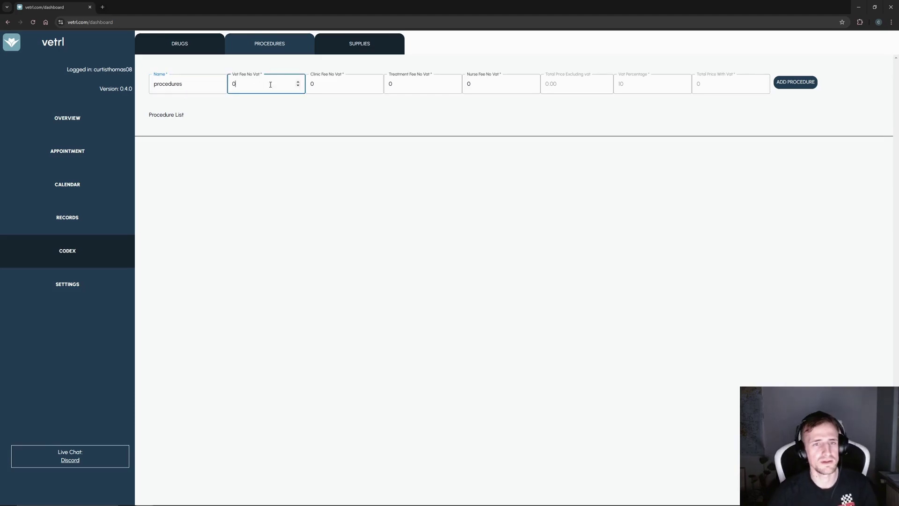
click(196, 83)
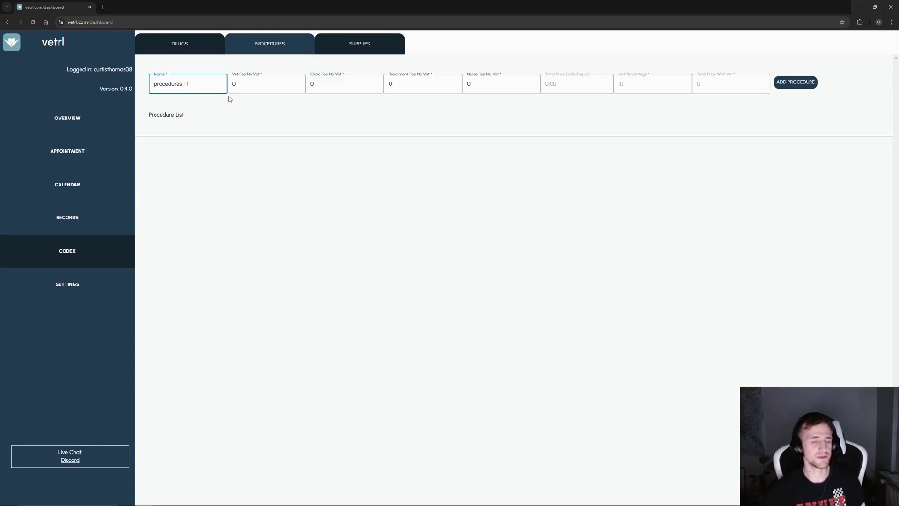
text(- 1)
key(Tab)
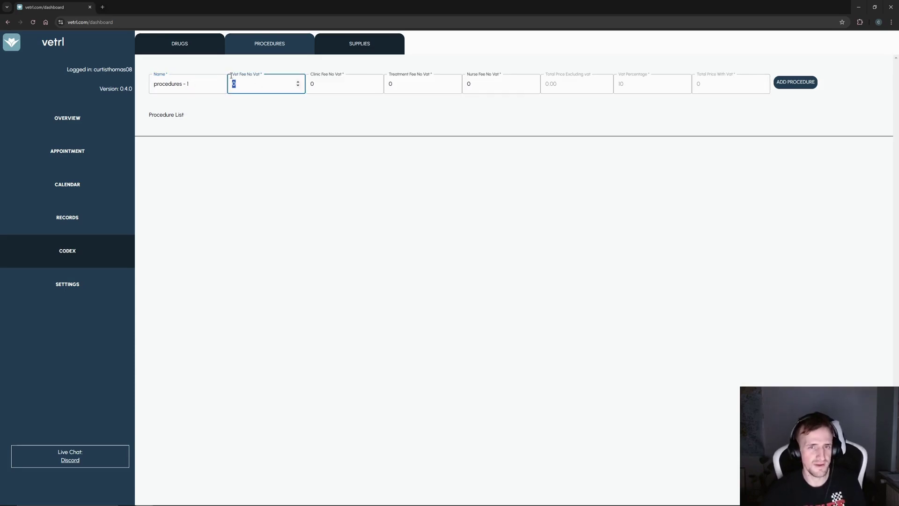
text(100)
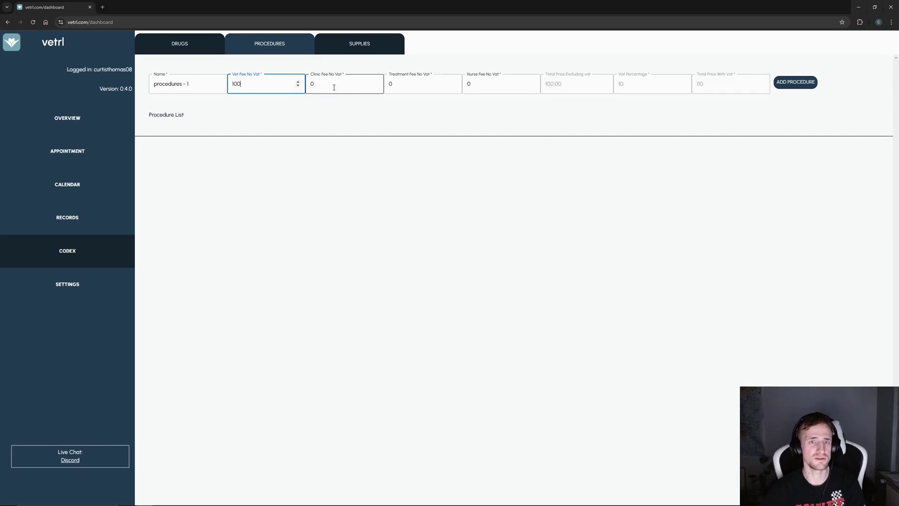
- Set clinic fee 25 and treatment fee 10, then add procedures - 1
click(328, 88)
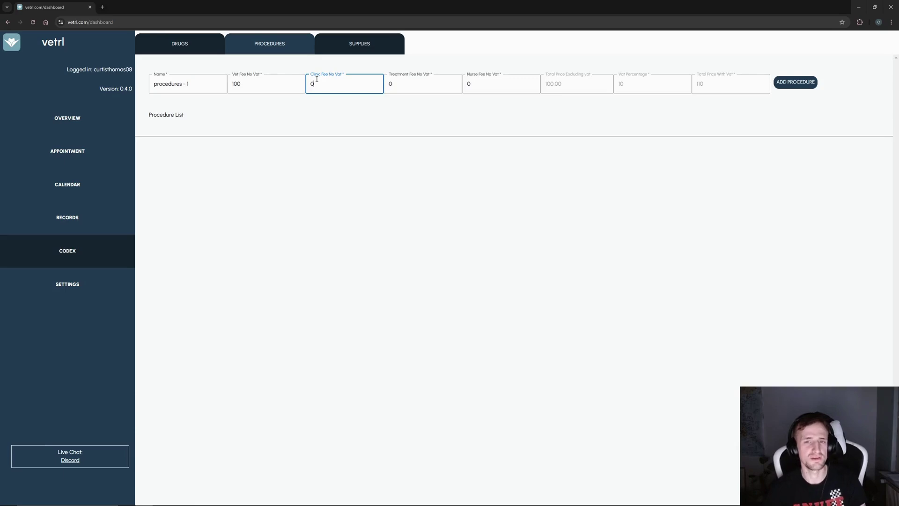
double_click(341, 89)
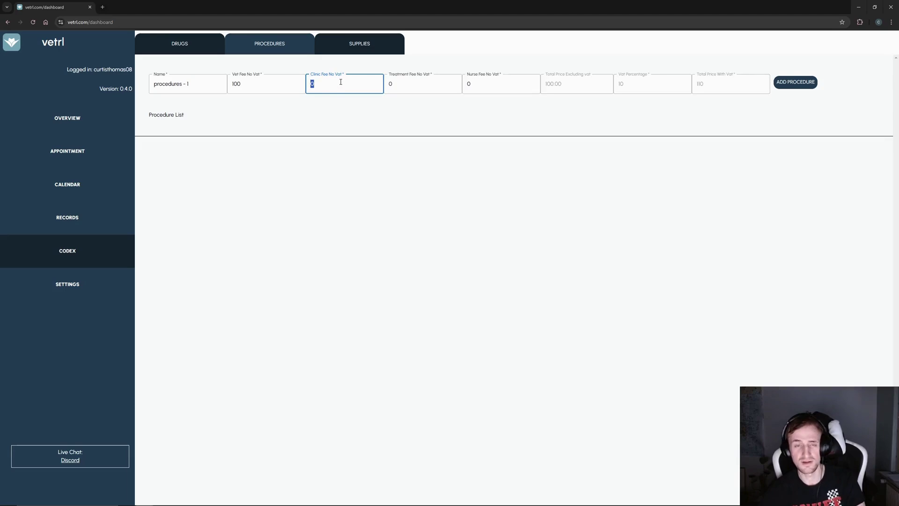
text(25)
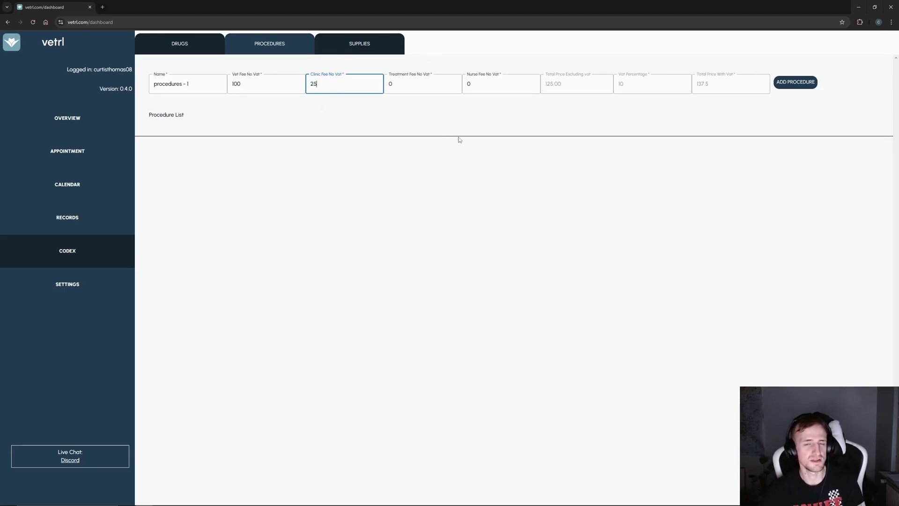
click(359, 114)
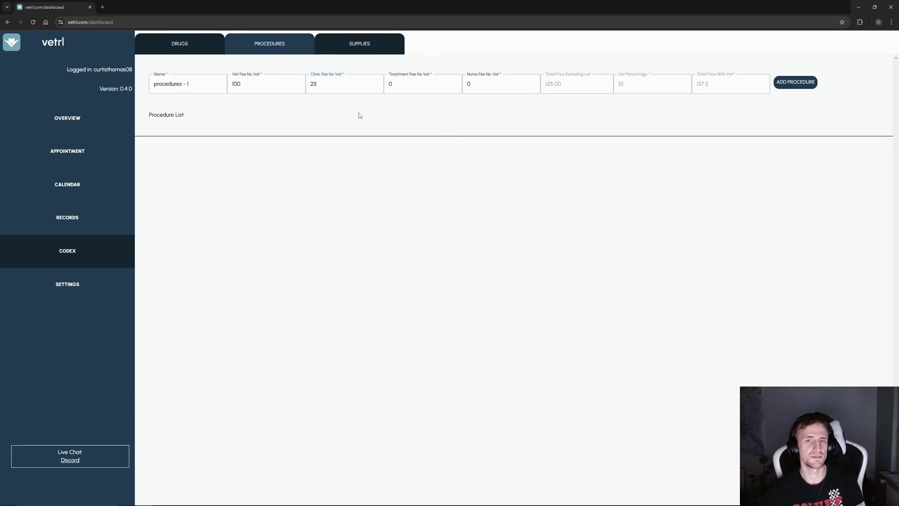
click(407, 88)
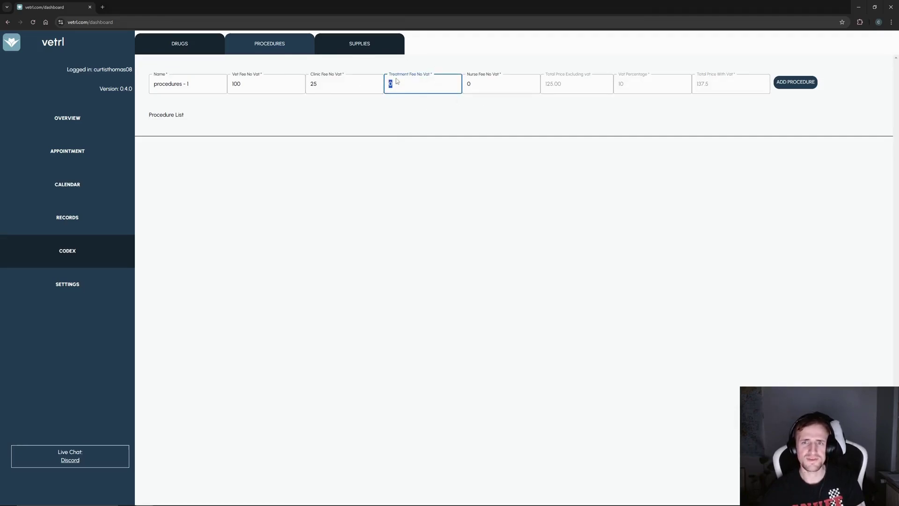
text(10)
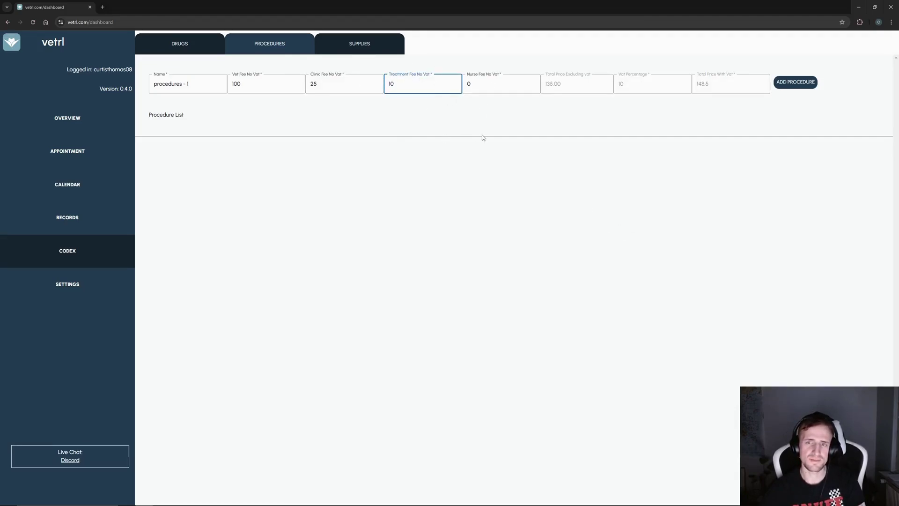
key(Tab)
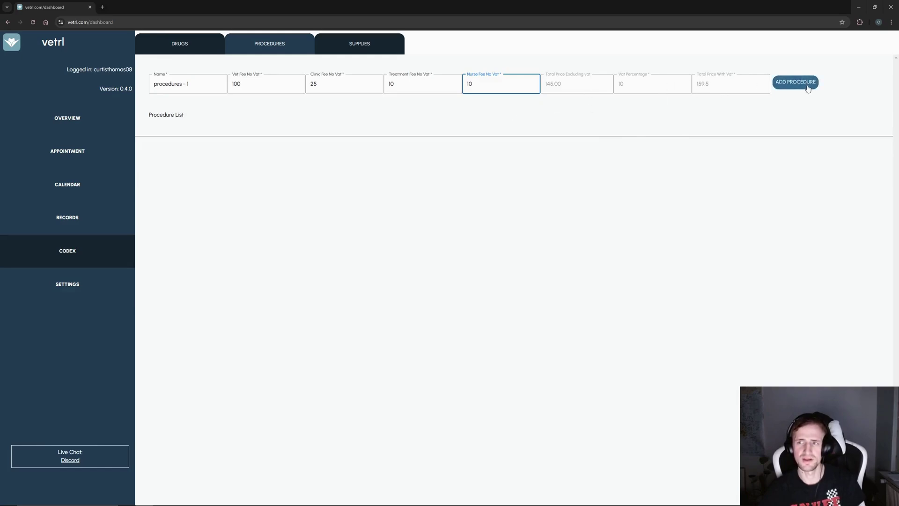
click(782, 86)
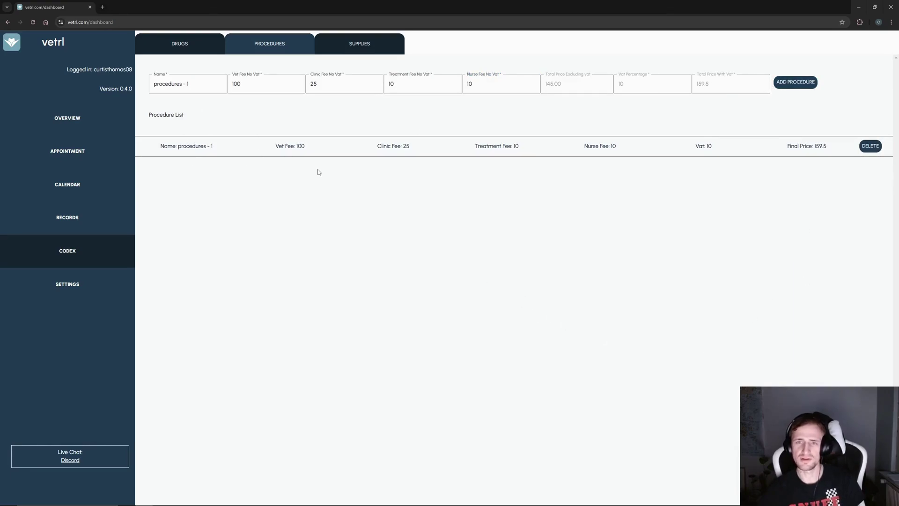
- Add procedures - 2 with vet fee 200 and procedures - 3 with vet fee 50
click(198, 79)
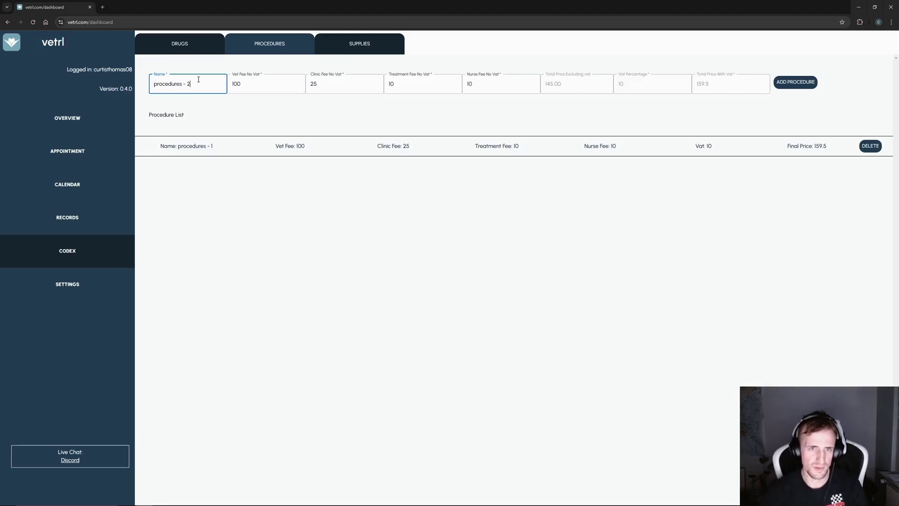
click(236, 84)
key(BackSpace)
text(2)
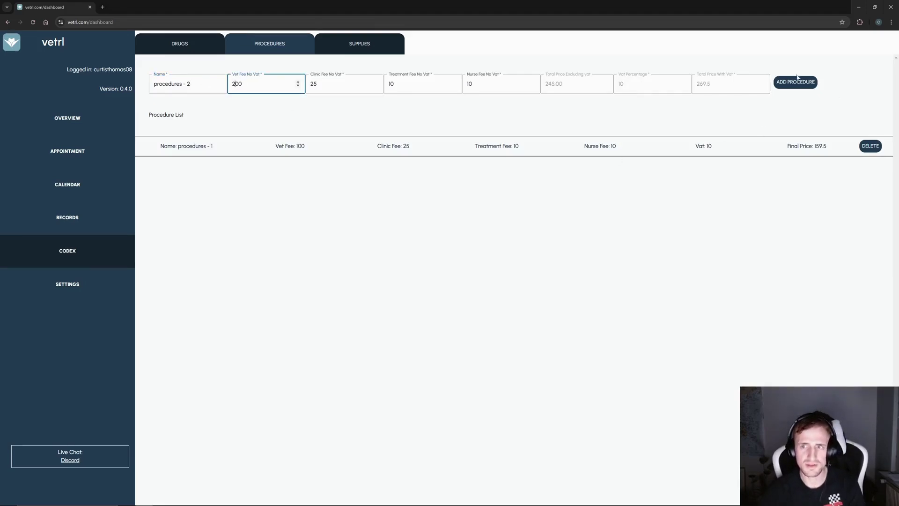
click(798, 79)
key(BackSpace)
text(3)
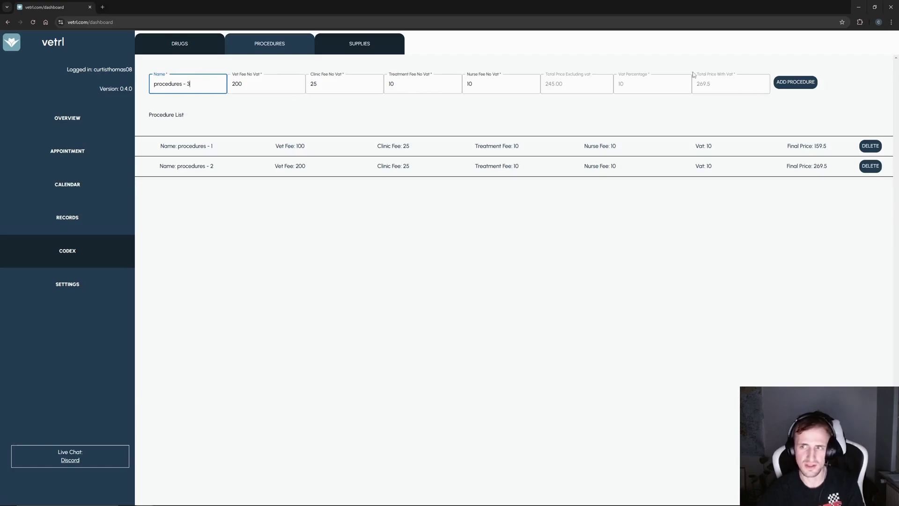
drag(239, 85, 232, 84)
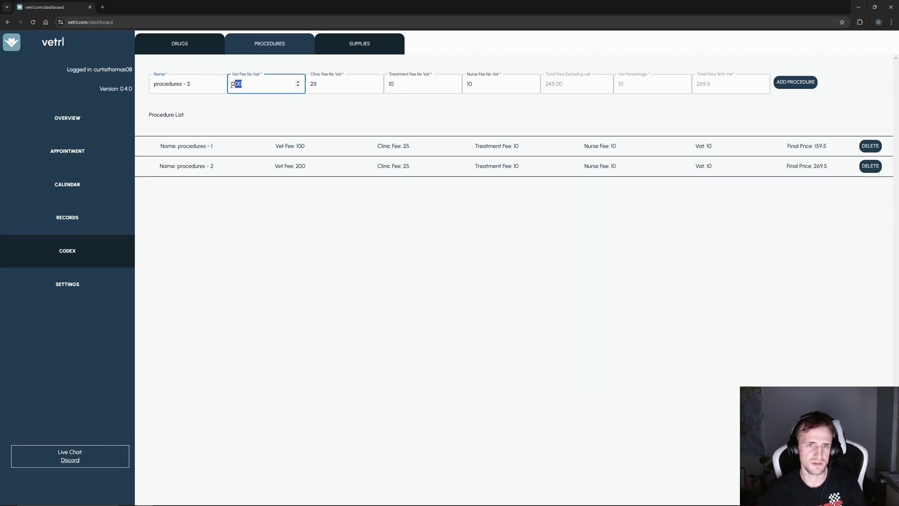
text(50)
click(796, 82)
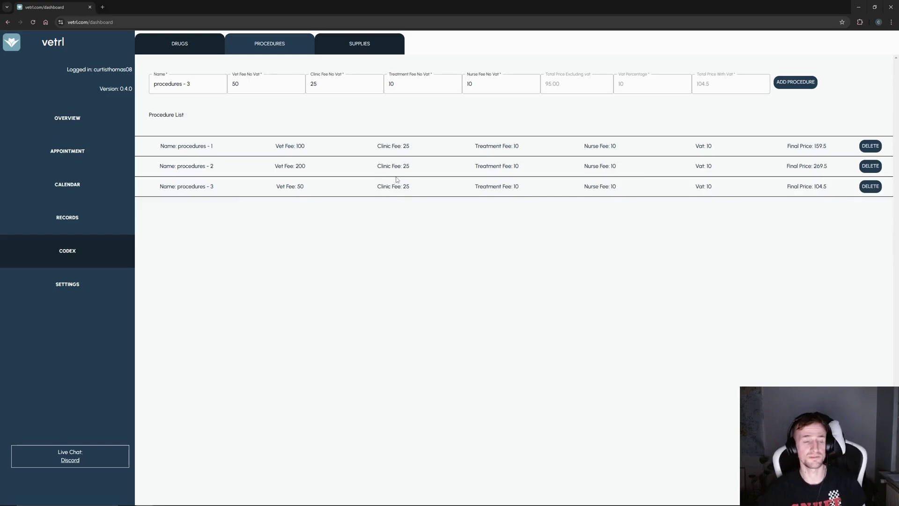
- In Supplies, add 'supply - 1' with package size 10, unit price 1 and 10 profit margin
click(355, 51)
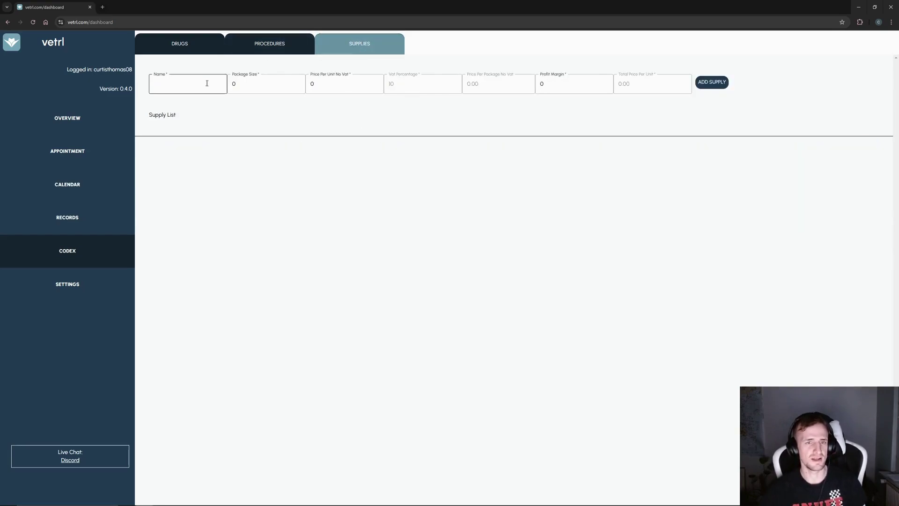
click(204, 85)
text(supply -1)
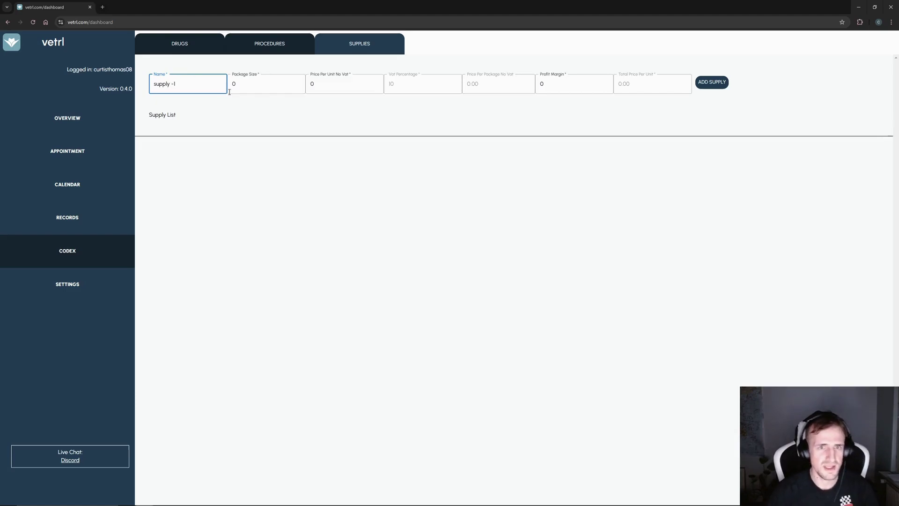
click(247, 86)
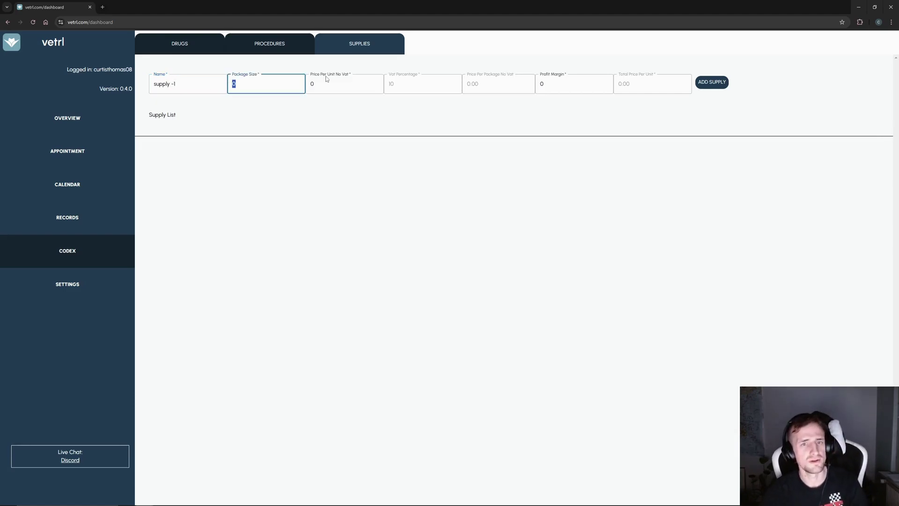
text(10)
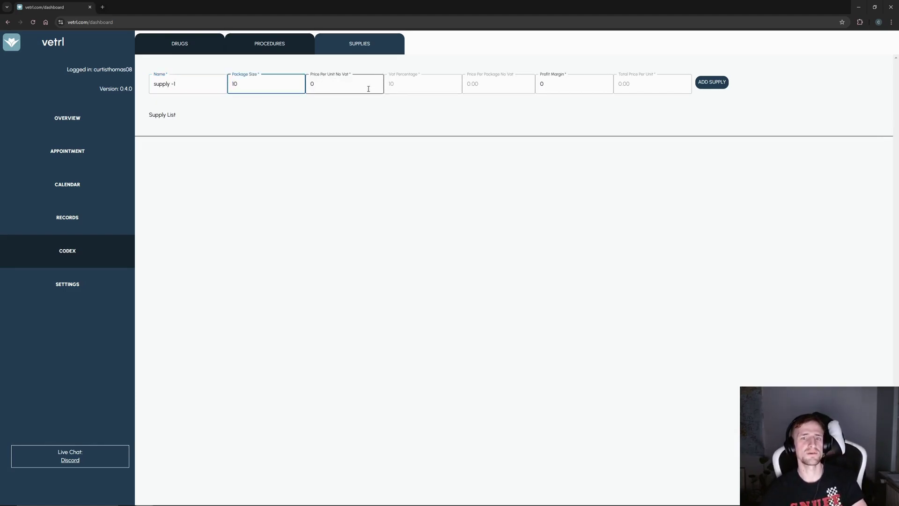
click(349, 83)
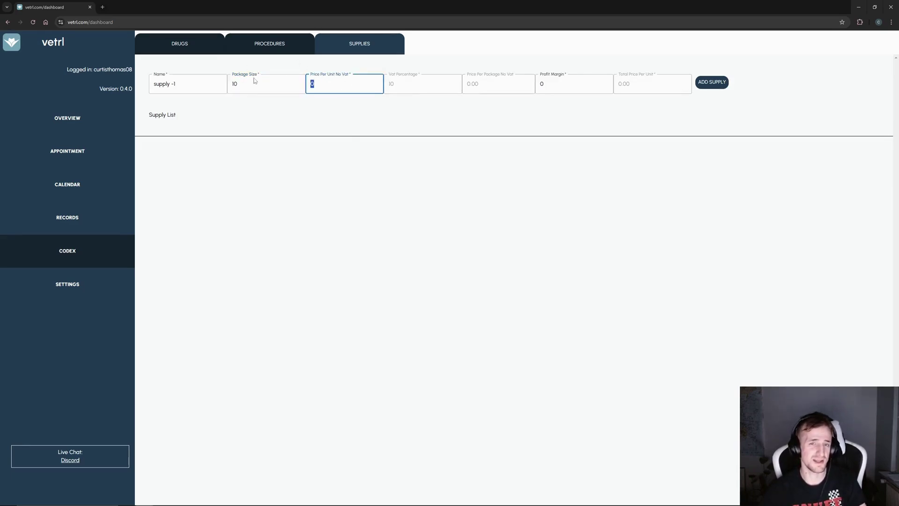
text(1)
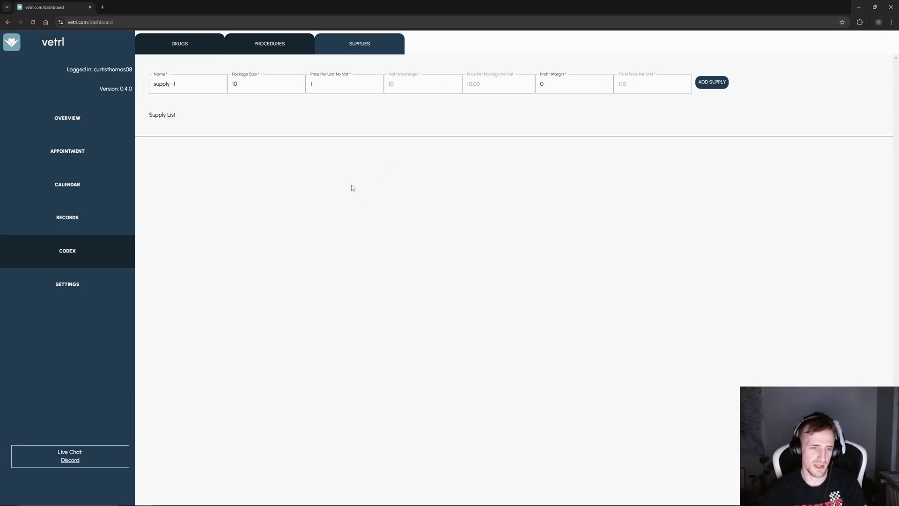
double_click(646, 88)
double_click(542, 84)
text(10)
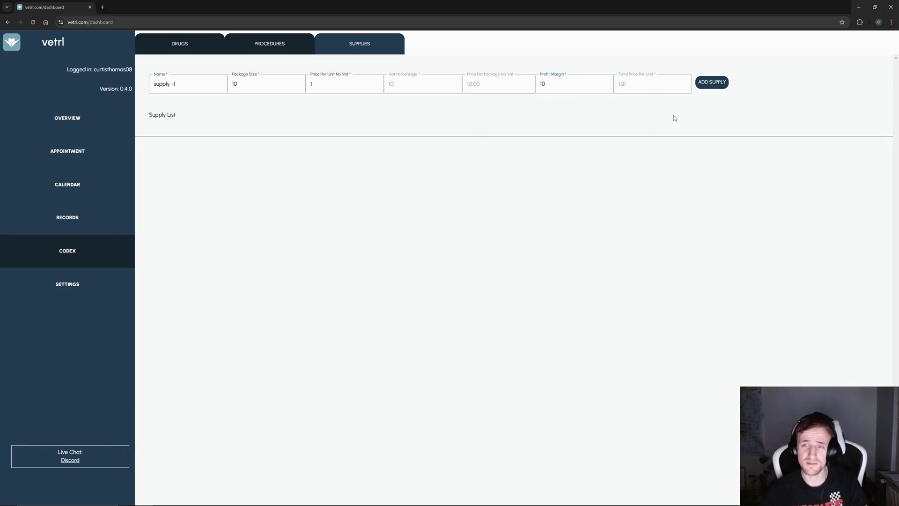
click(716, 83)
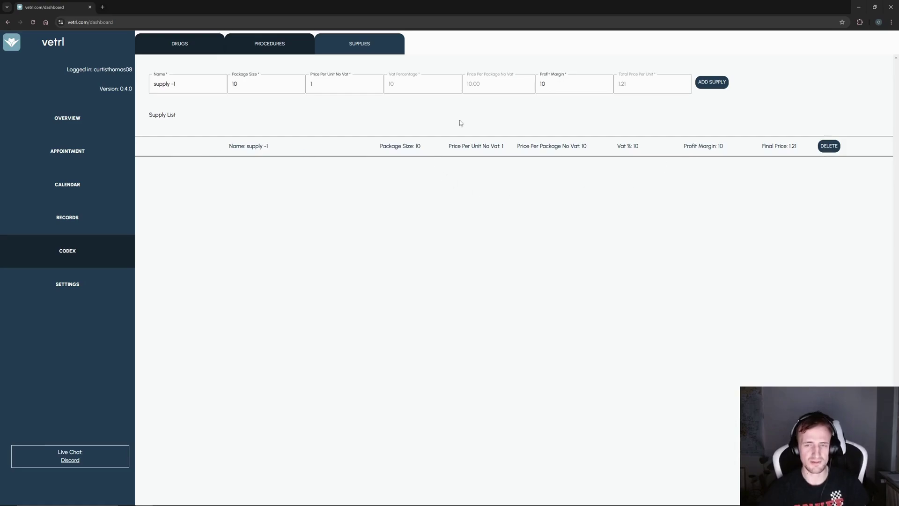
- Add supply - 2 and supply - 3 at unit prices 10 and 100
click(189, 84)
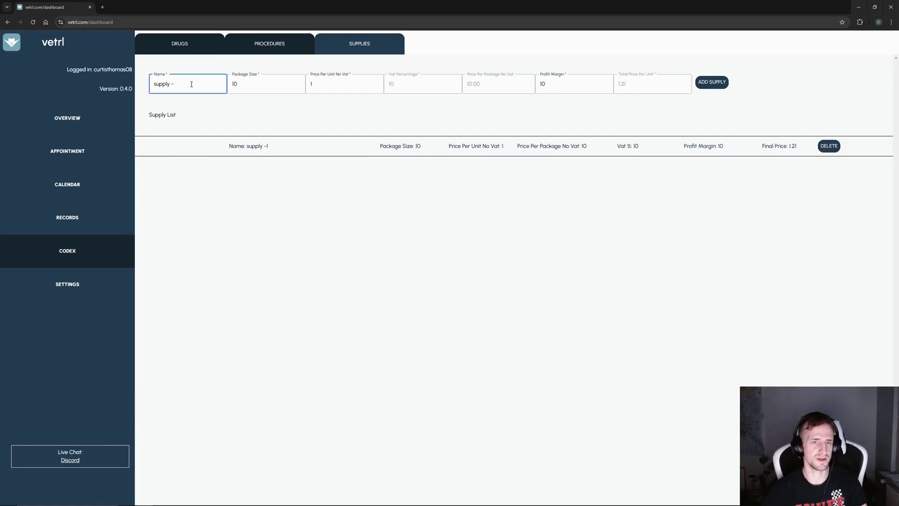
click(251, 86)
double_click(251, 86)
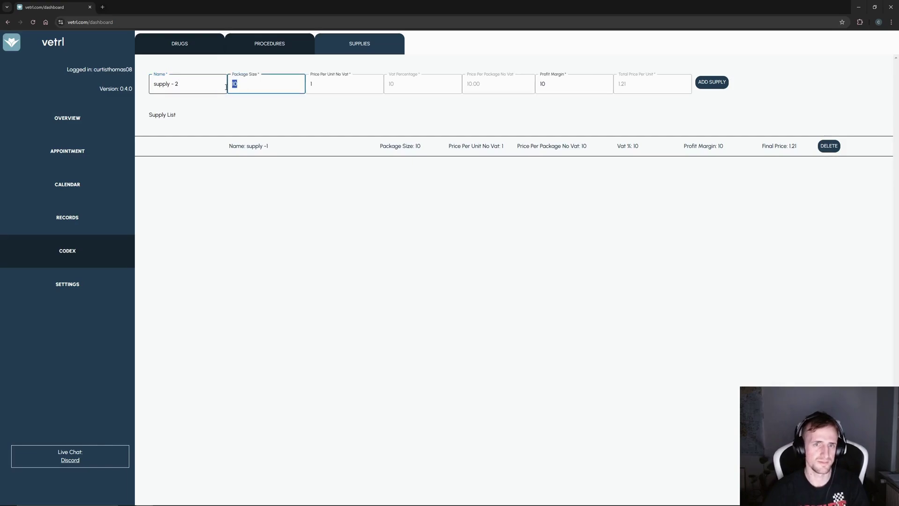
click(332, 86)
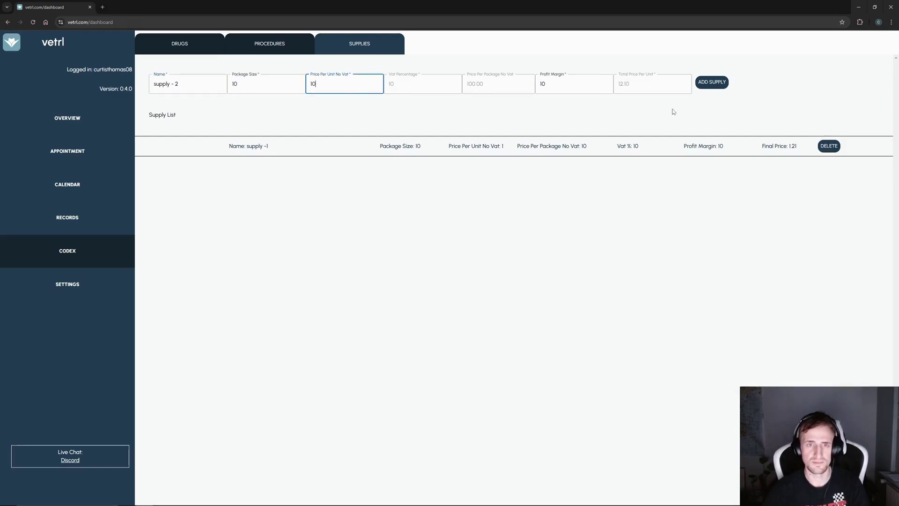
click(711, 90)
click(194, 85)
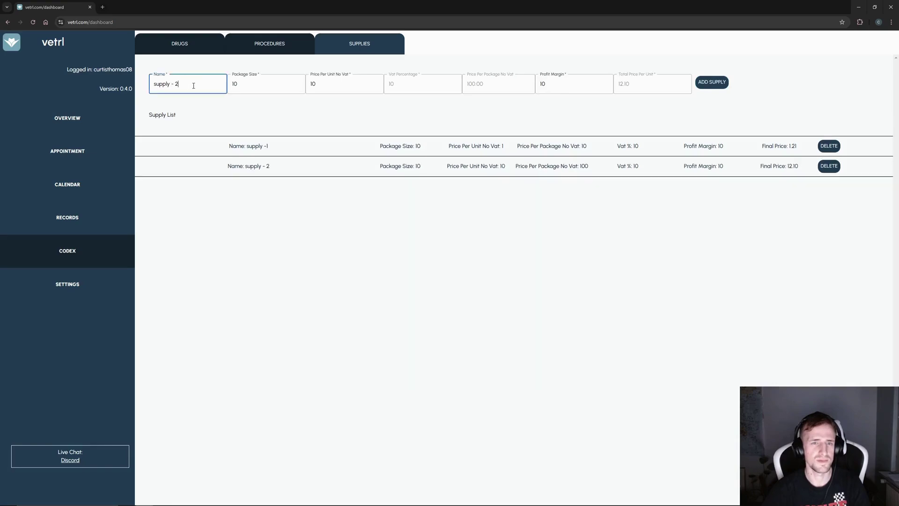
click(339, 84)
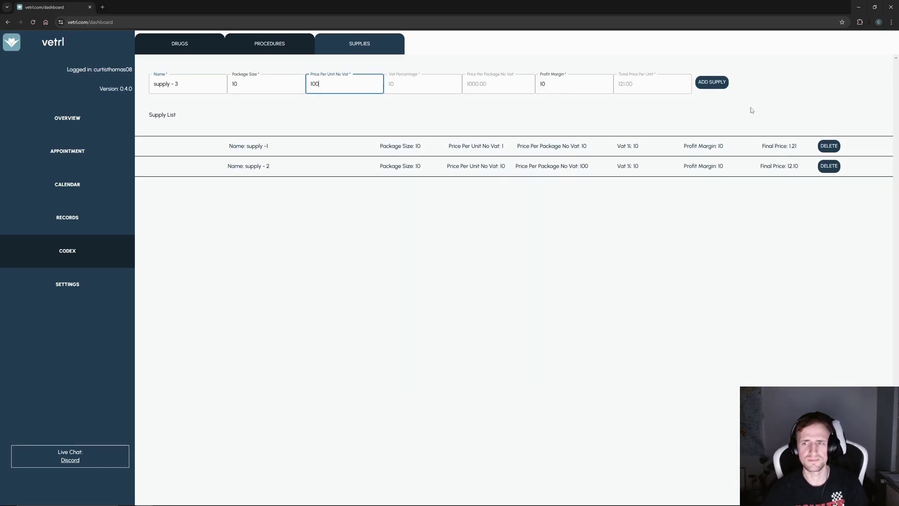
text(0)
click(722, 85)
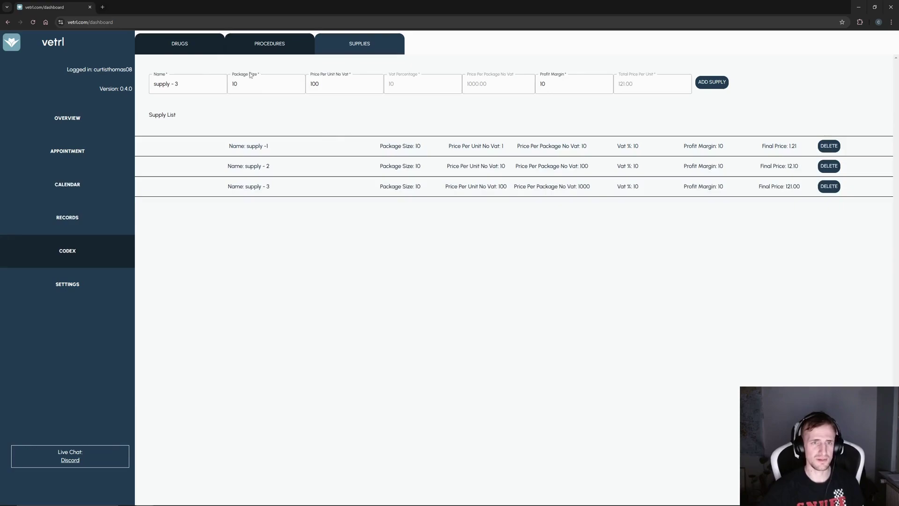
click(206, 47)
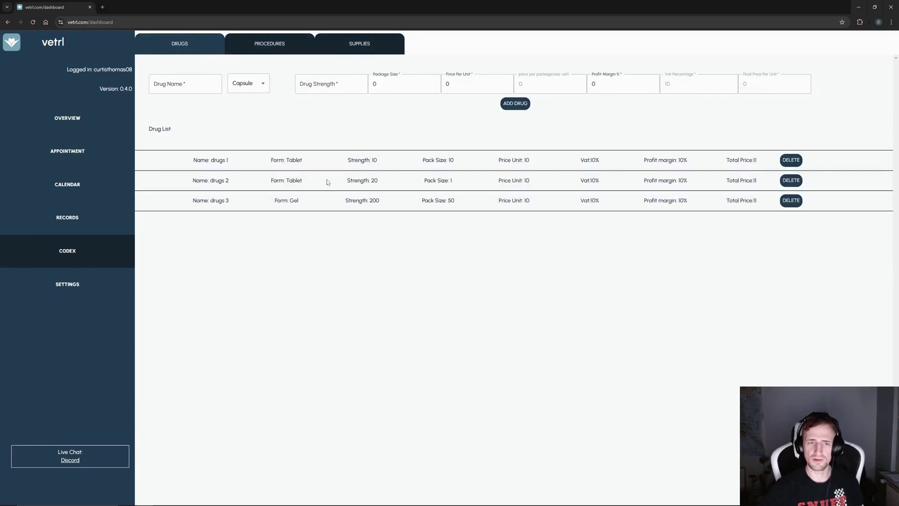
- Check the Procedures and Supplies lists, then return to the Overview page
click(287, 48)
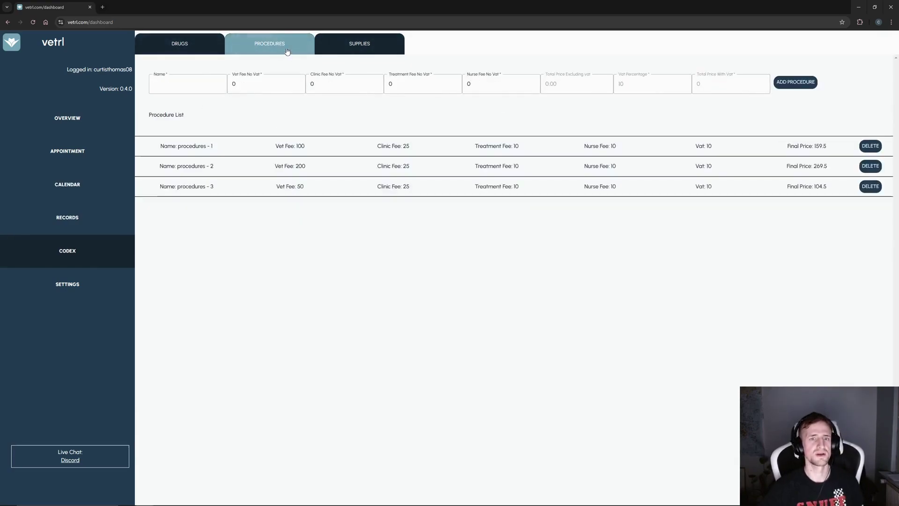
click(361, 42)
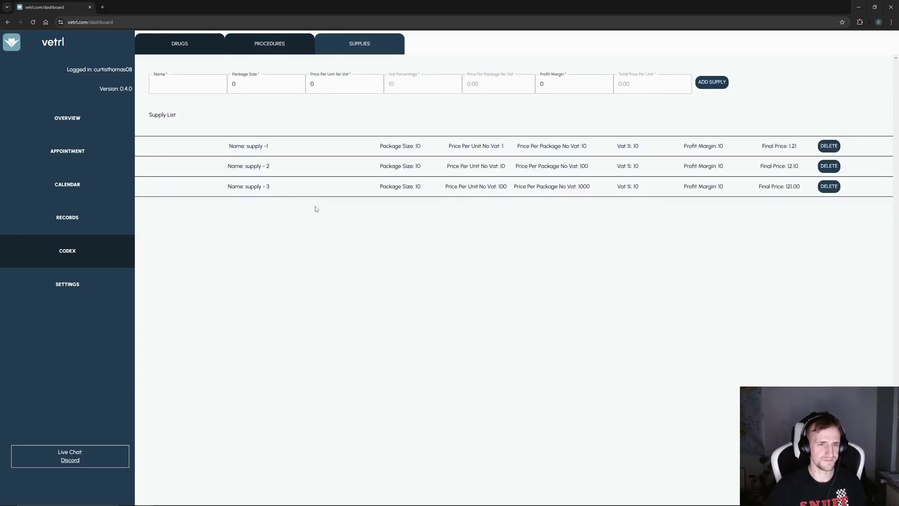
click(95, 127)
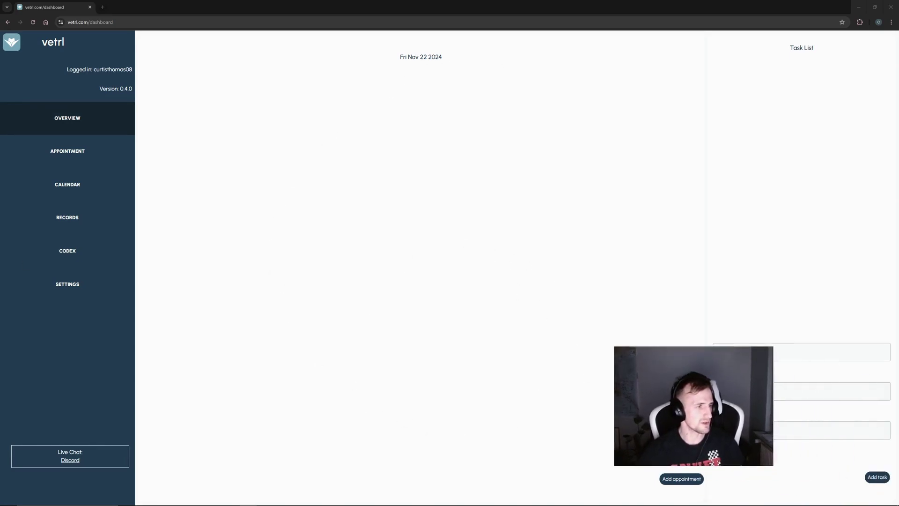
- Add task - 1 to the overview task list with a sunday deadline
click(802, 358)
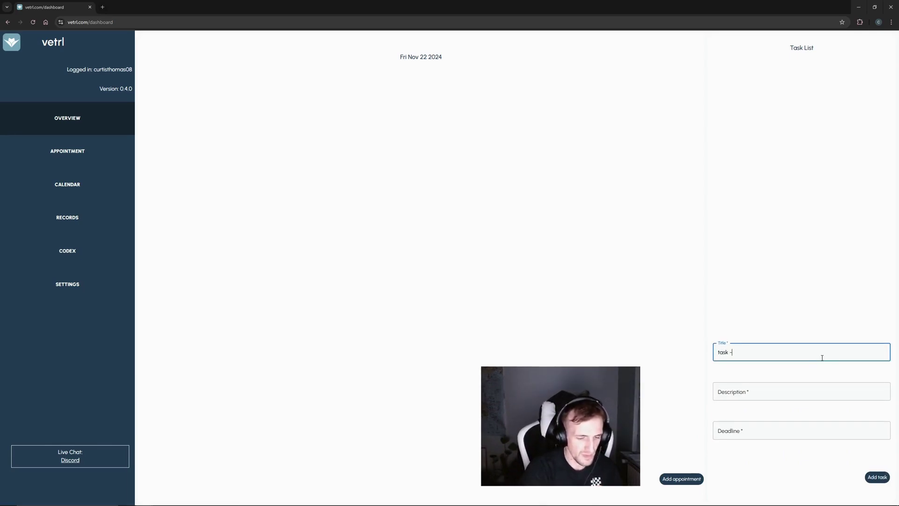
click(797, 398)
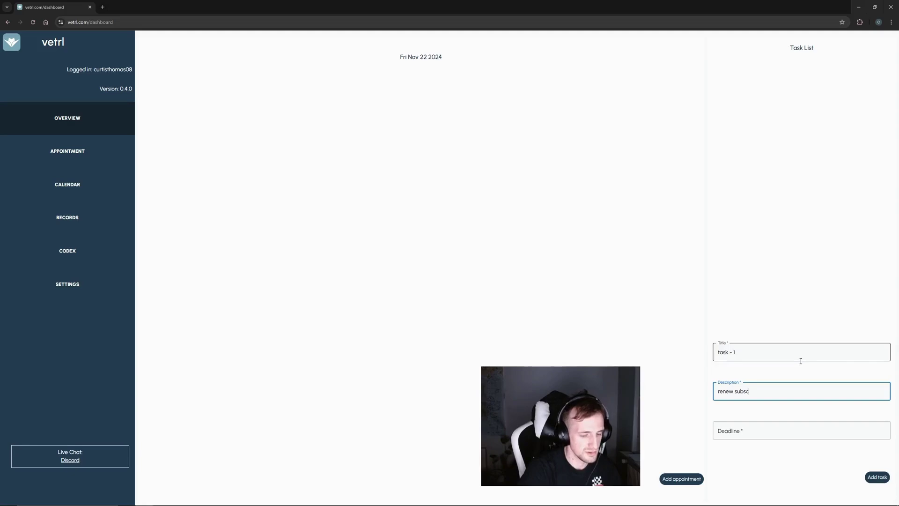
click(724, 433)
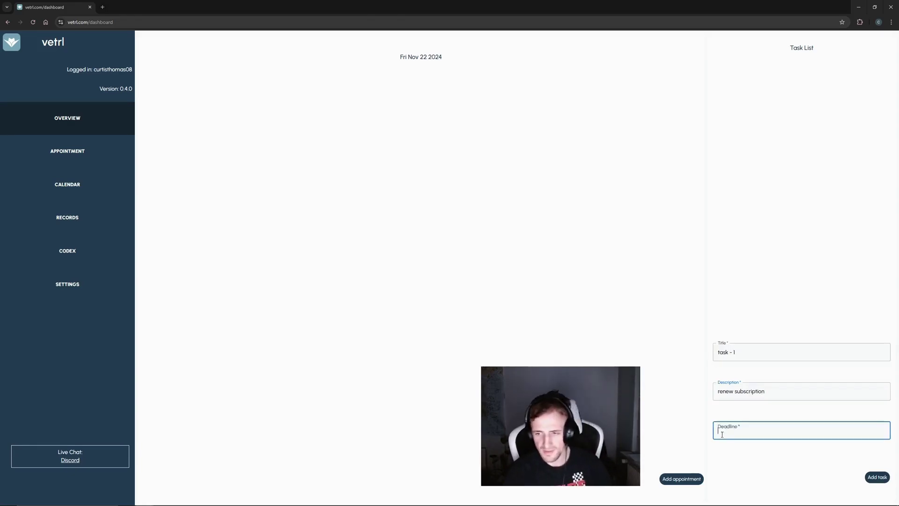
text(sunday)
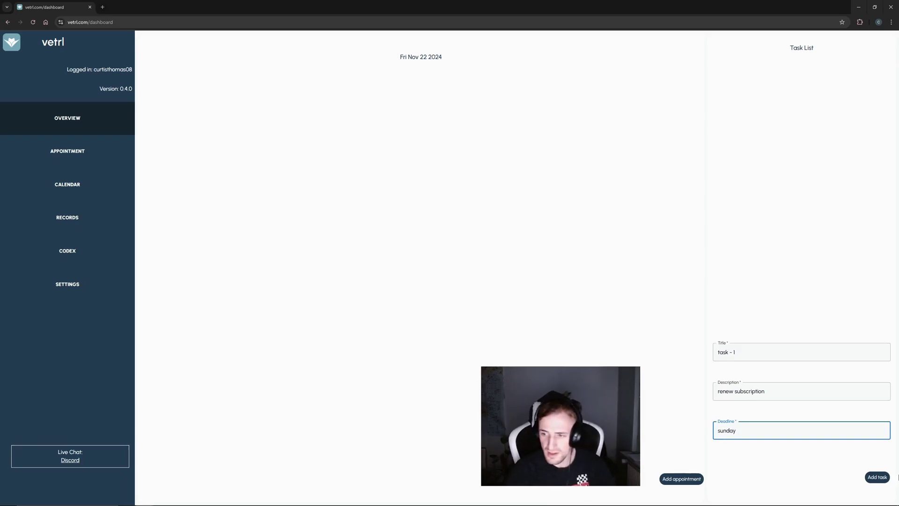
click(877, 476)
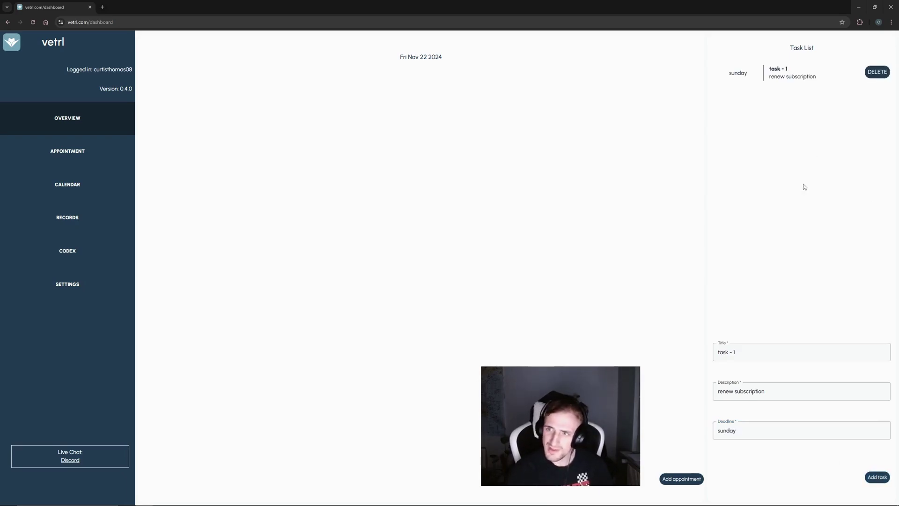
- Remove and re-add task - 1, then add task - 2 due sunday
click(882, 74)
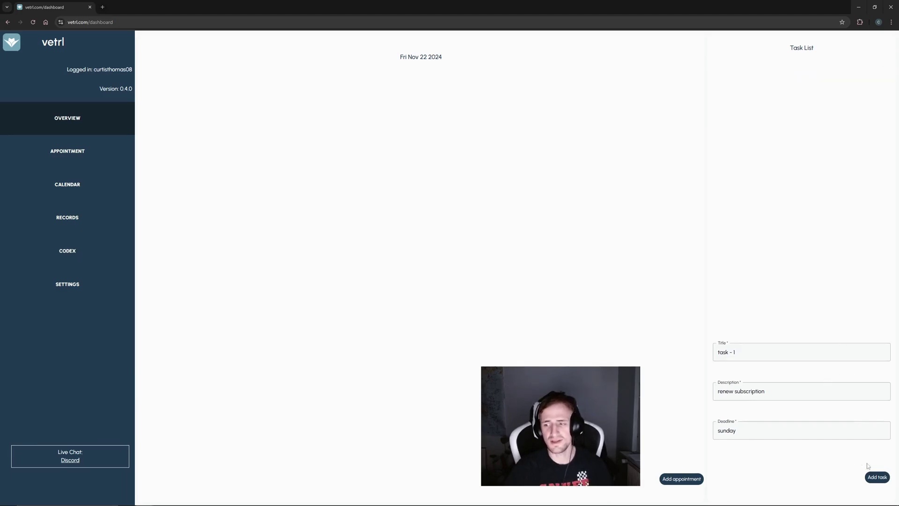
click(872, 474)
click(749, 351)
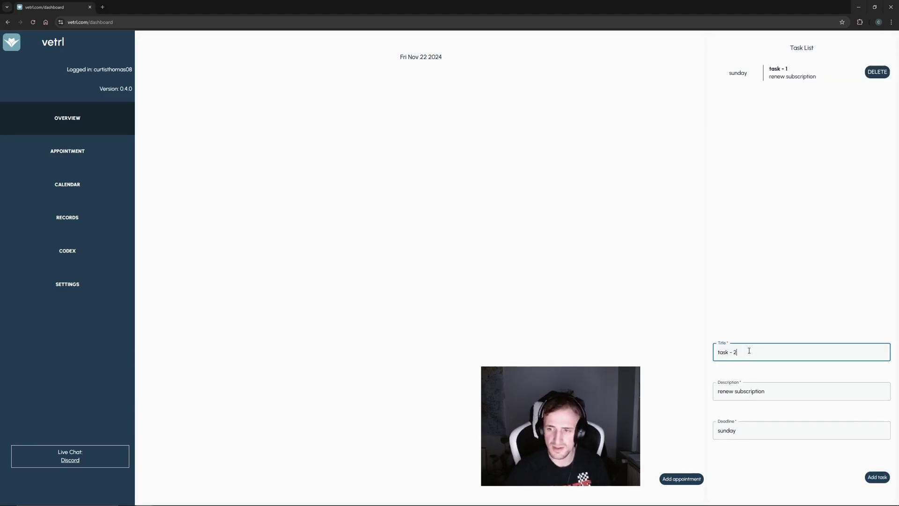
click(874, 477)
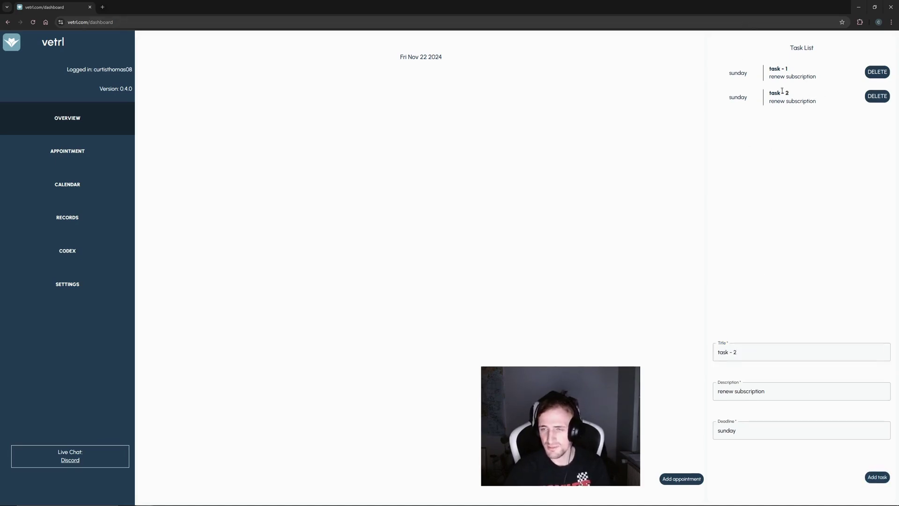
- Add a monday-deadline task - 3 by mistake, then delete both task - 3 entries
triple_click(781, 92)
drag(752, 428, 681, 438)
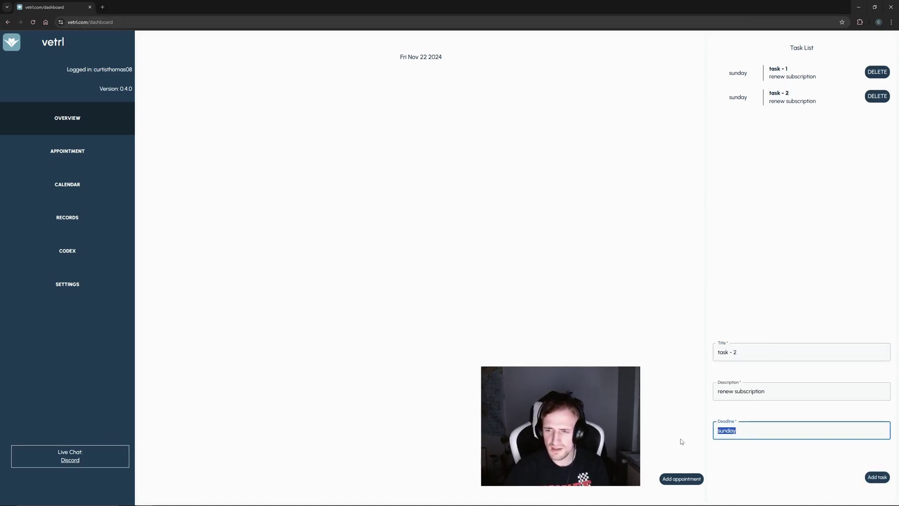
text(monday)
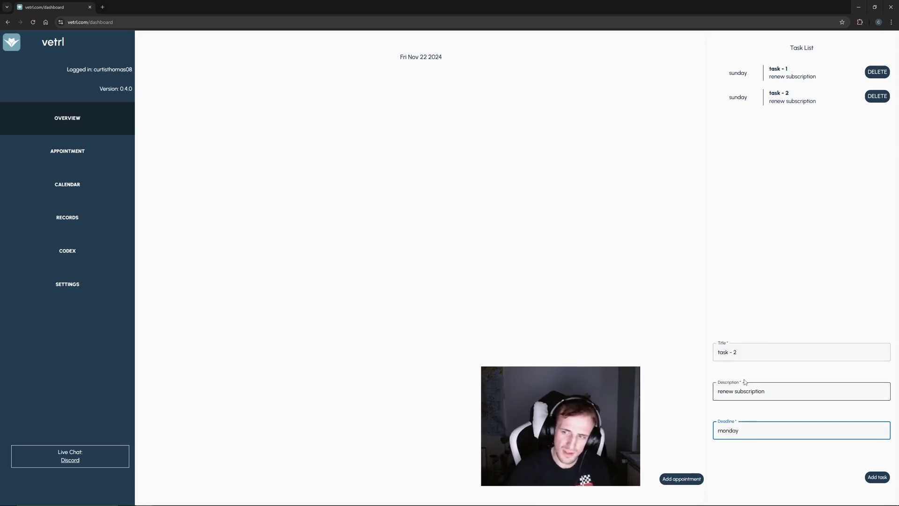
click(753, 357)
key(BackSpace)
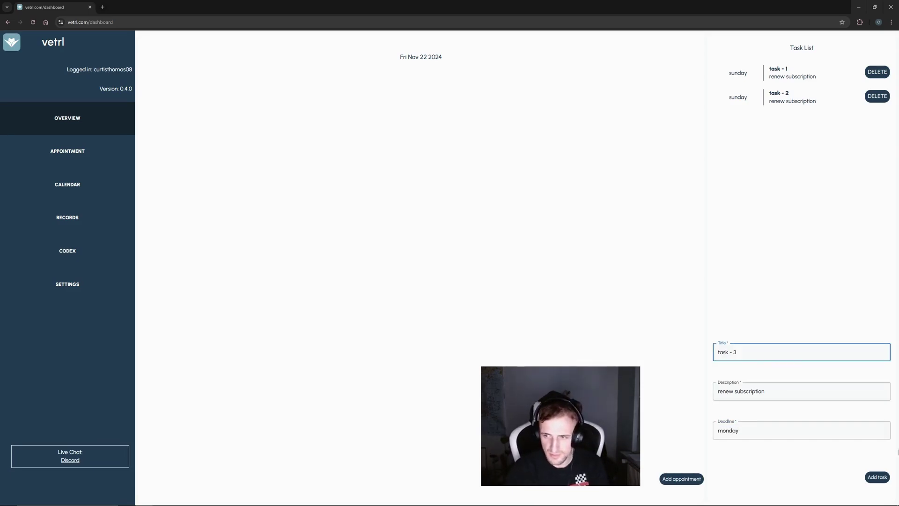
double_click(877, 476)
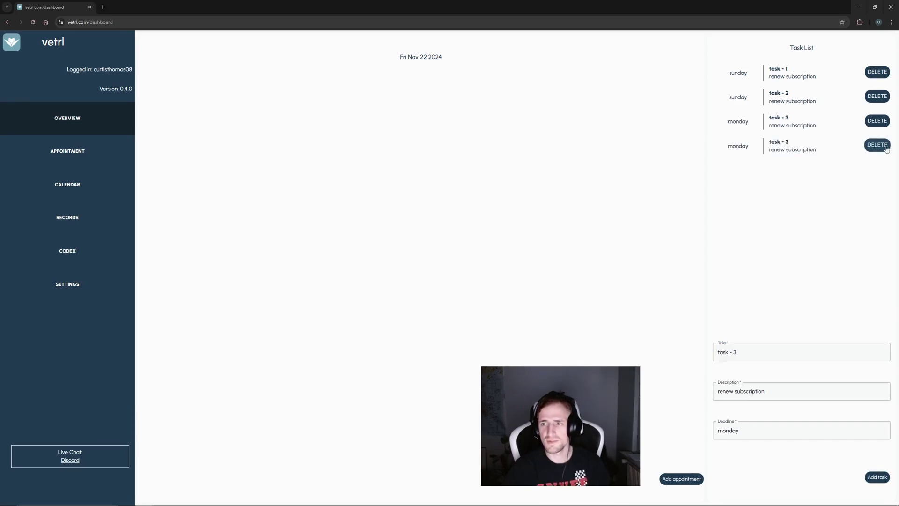
click(886, 147)
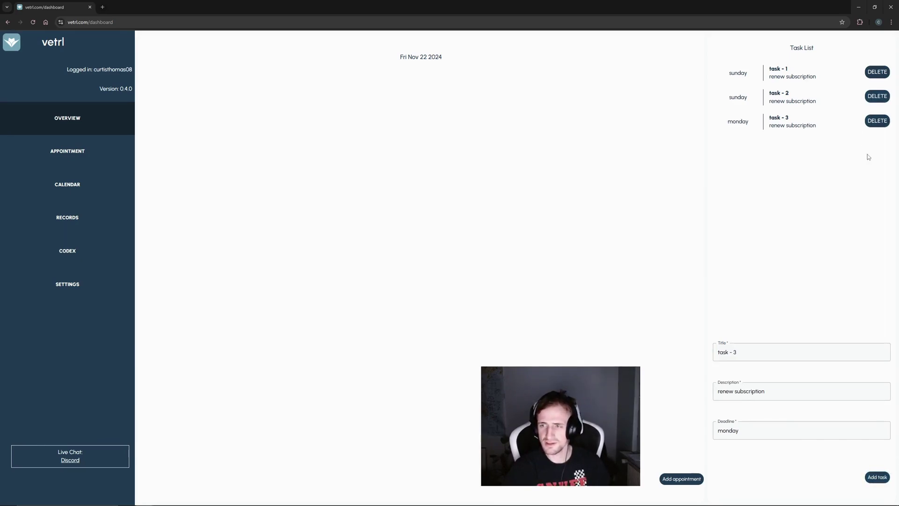
click(878, 121)
click(769, 352)
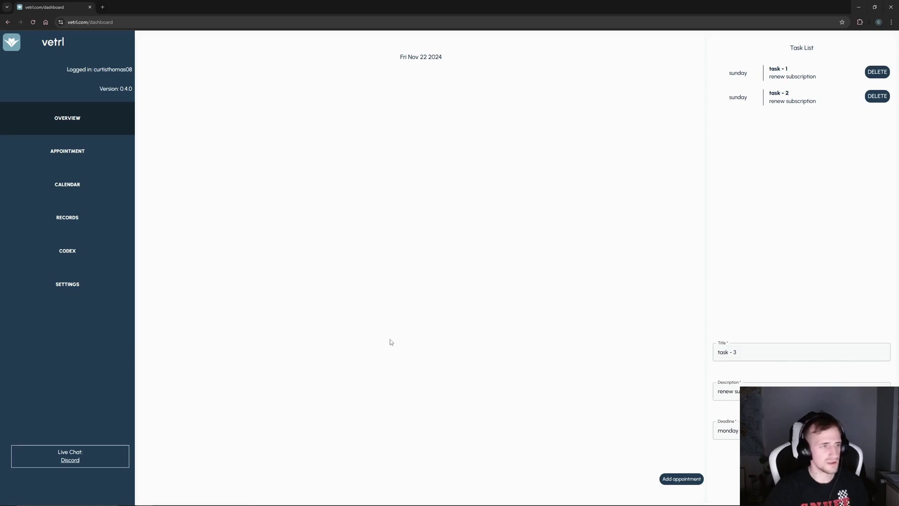
- Create Appointment 1 for today, description 'test appoi', from 18:00 to 19:00
click(686, 480)
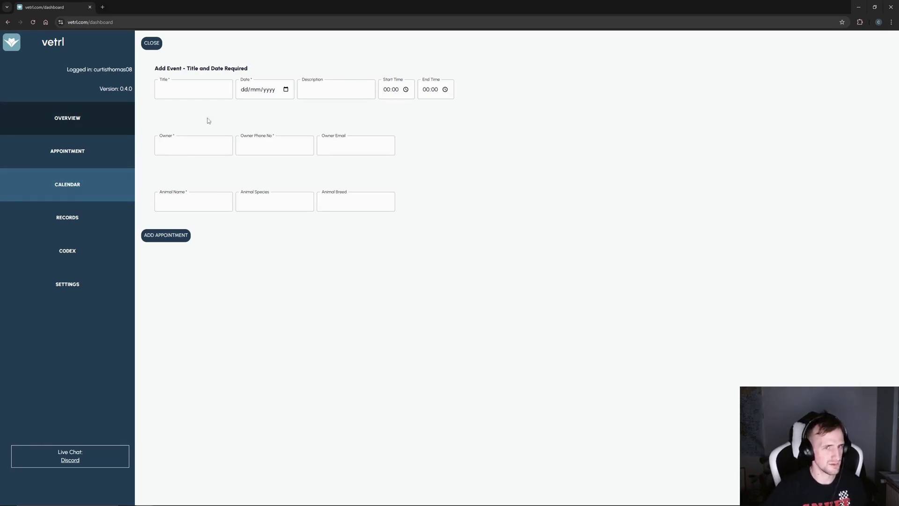
click(224, 96)
text(Appo)
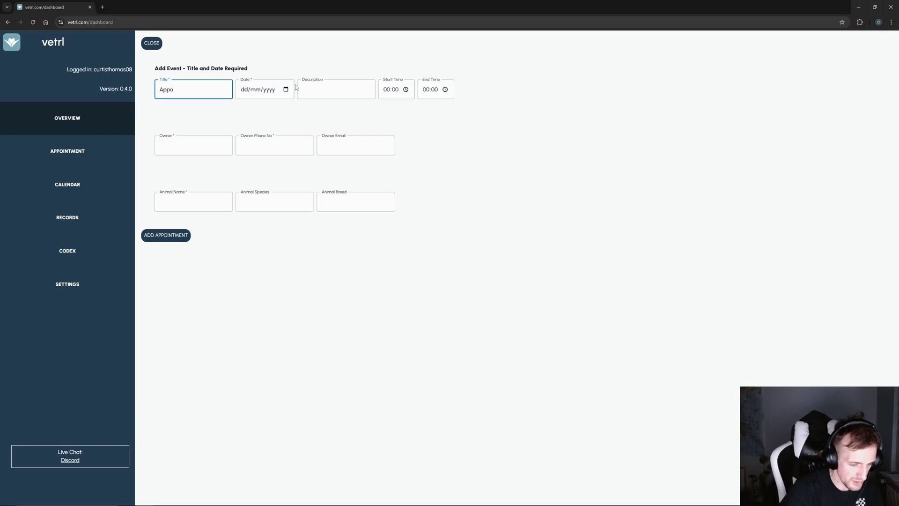
text(intment 1)
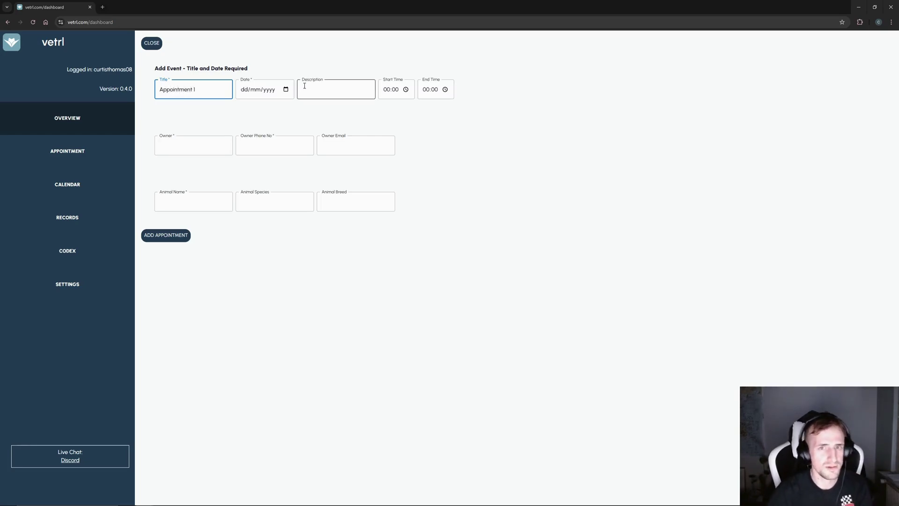
click(286, 89)
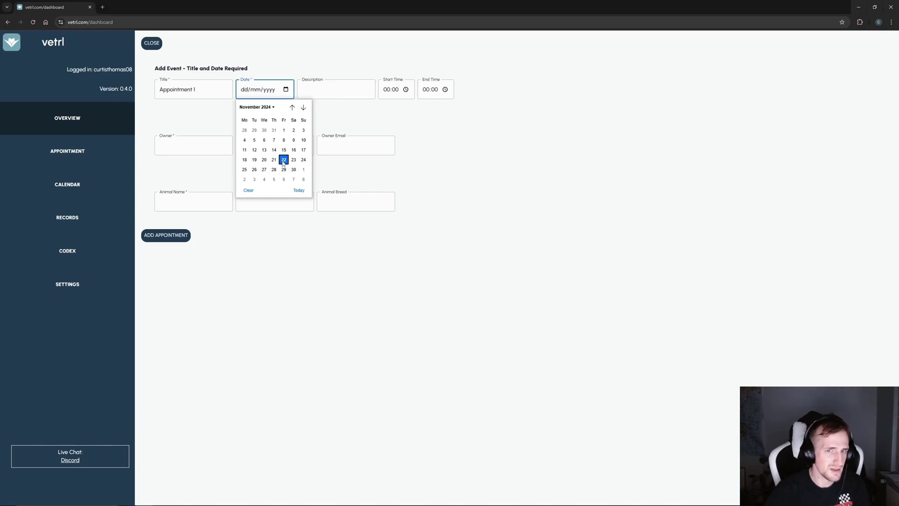
click(300, 195)
click(350, 85)
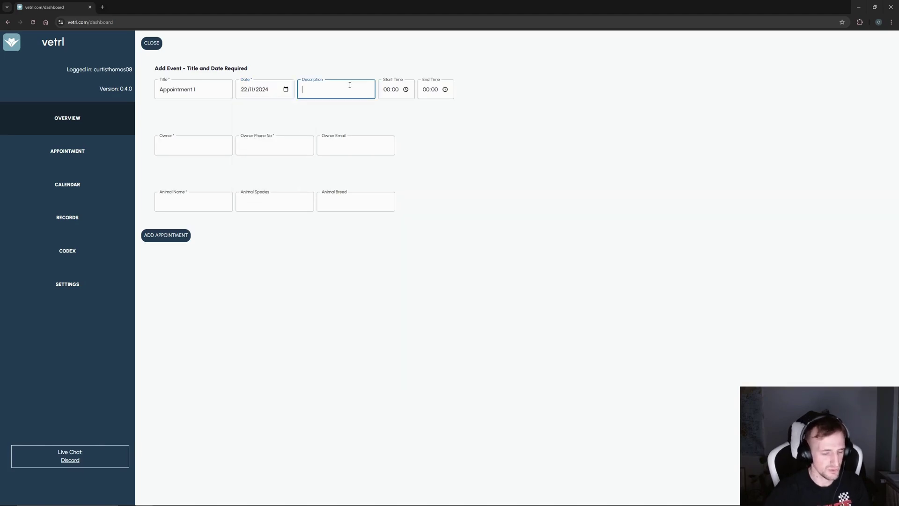
text(test appointment 1)
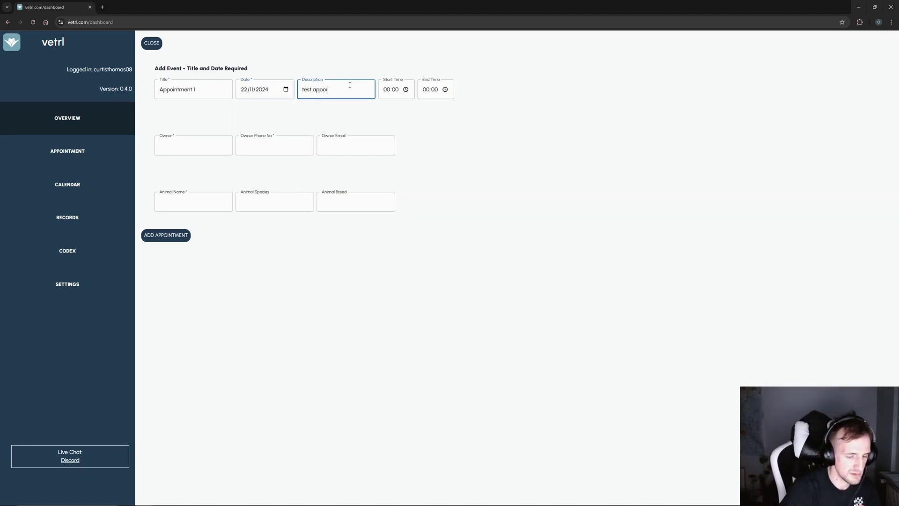
click(406, 89)
scroll(388, 154, down, 2)
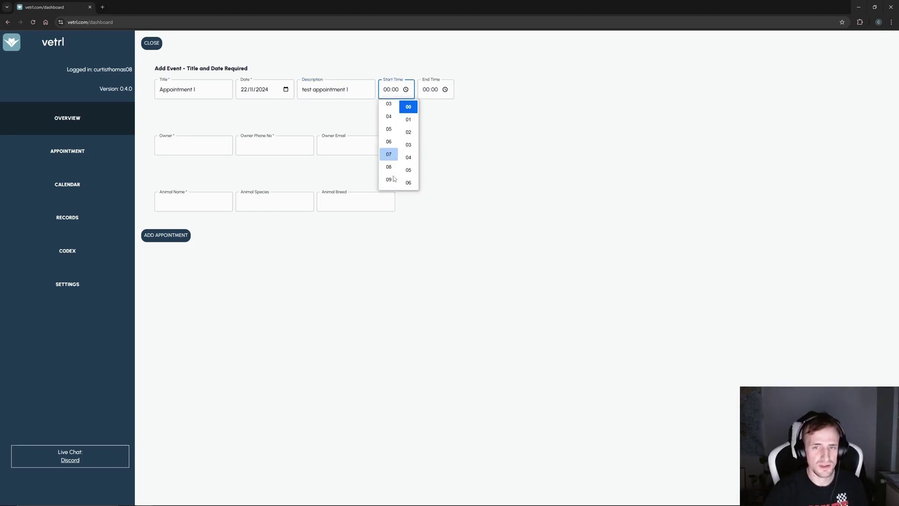
scroll(389, 164, down, 3)
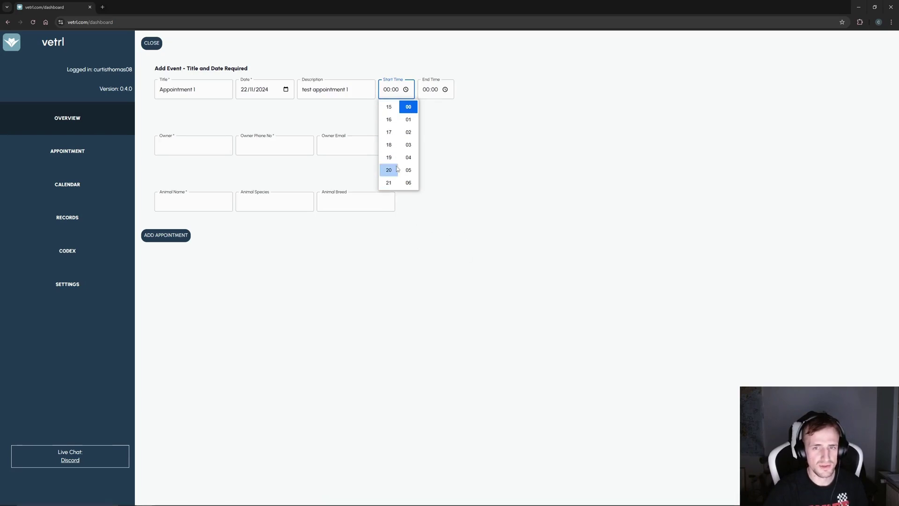
click(390, 146)
click(442, 92)
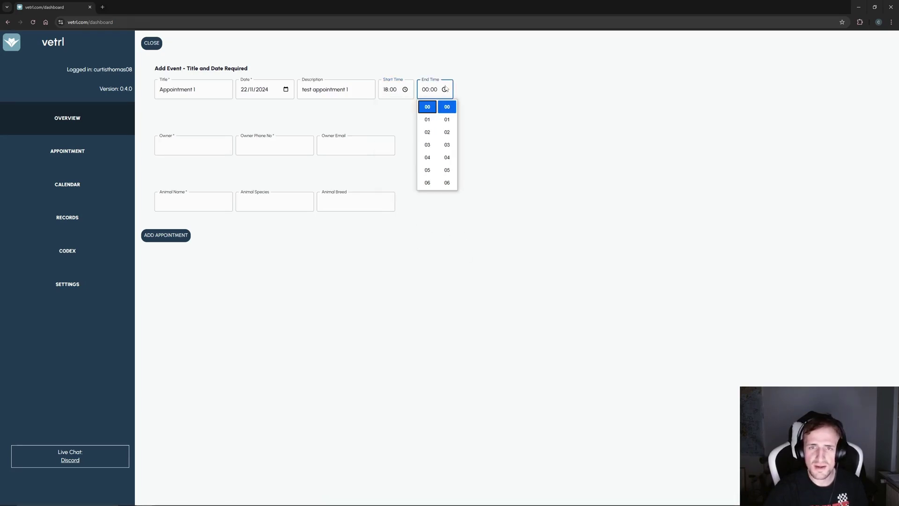
scroll(433, 159, down, 2)
scroll(433, 160, down, 3)
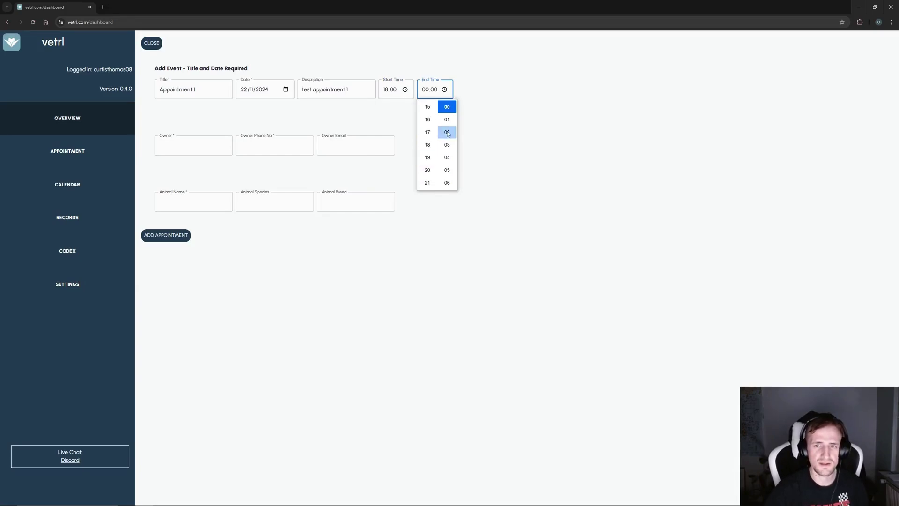
click(428, 158)
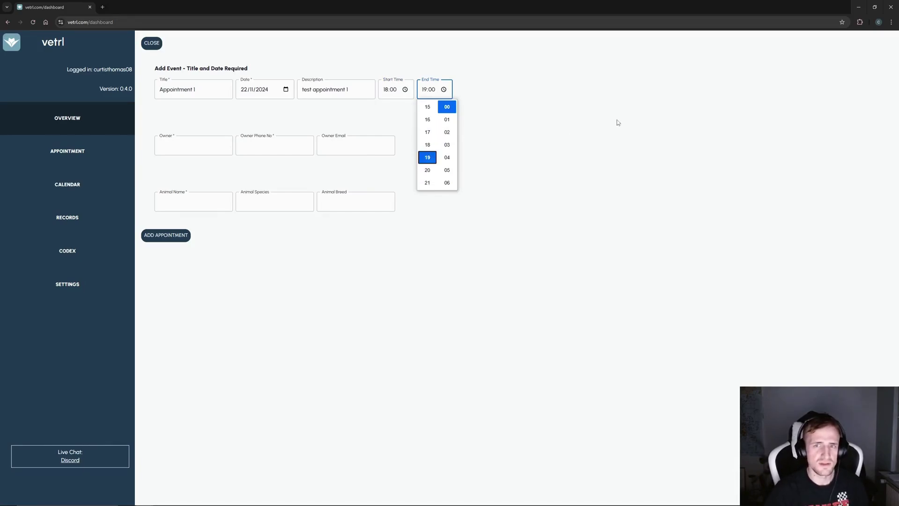
click(617, 119)
- Enter the owner's name, phone and e-mail, and the animal ben, species dog
click(181, 137)
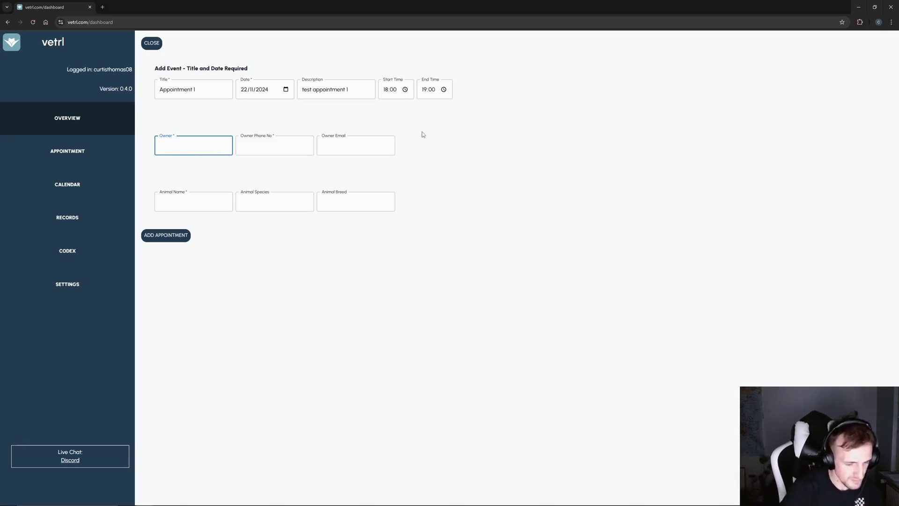
text(n)
key(Tab)
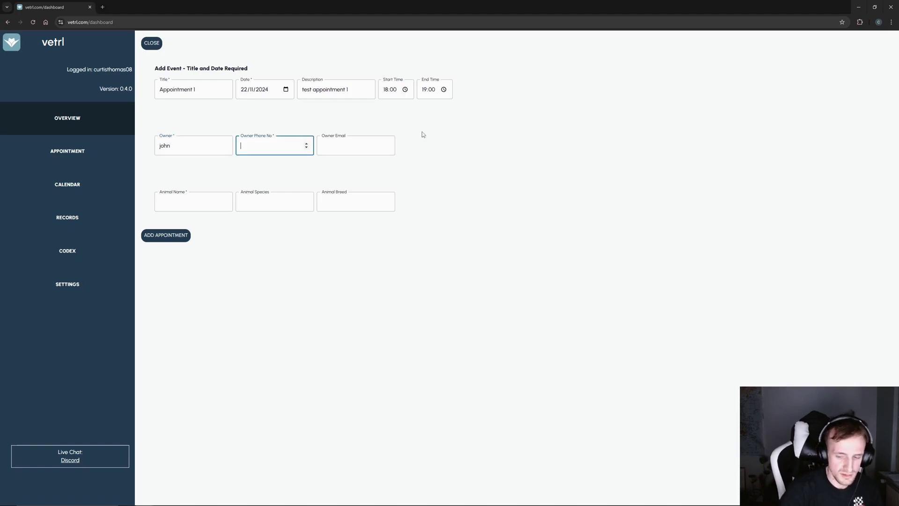
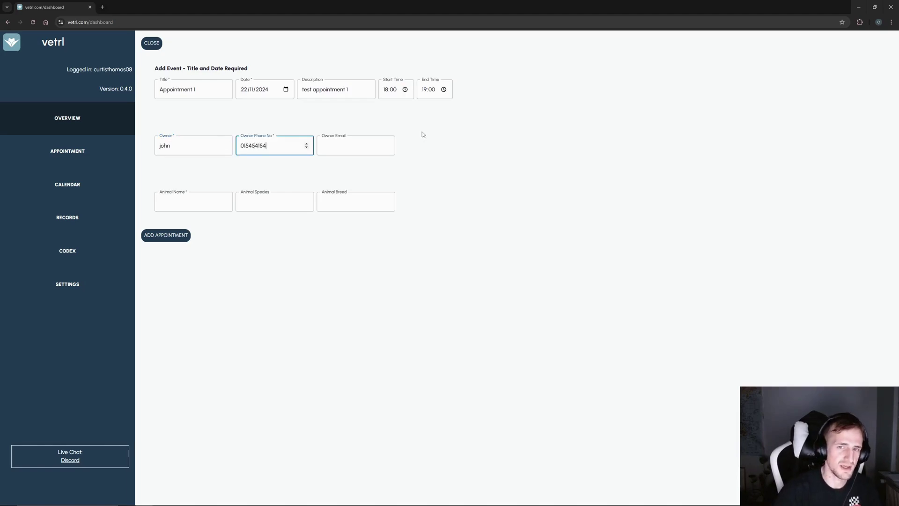
click(357, 139)
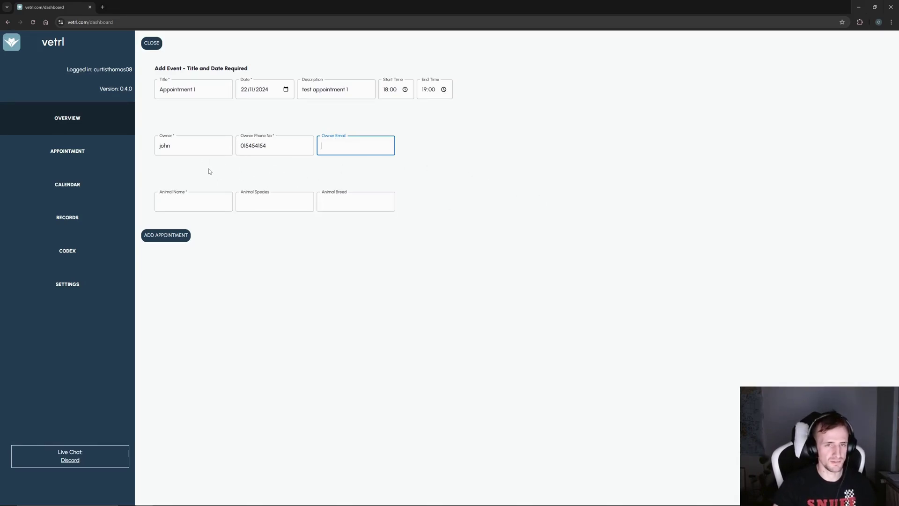
text(test)
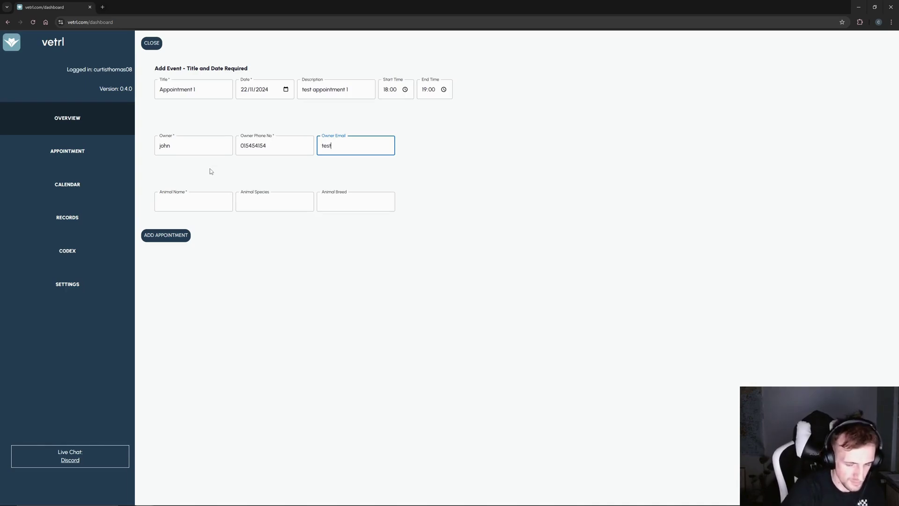
text(@email.com)
key(Tab)
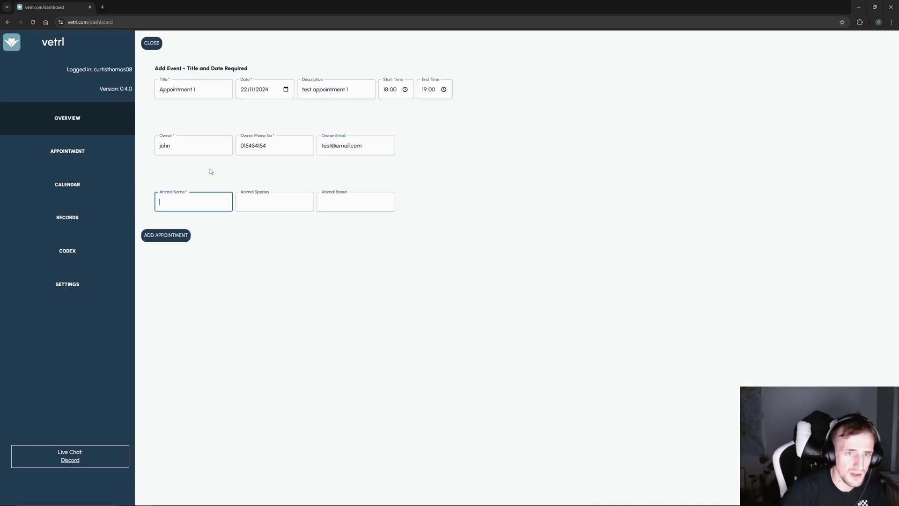
text(ben)
key(Tab)
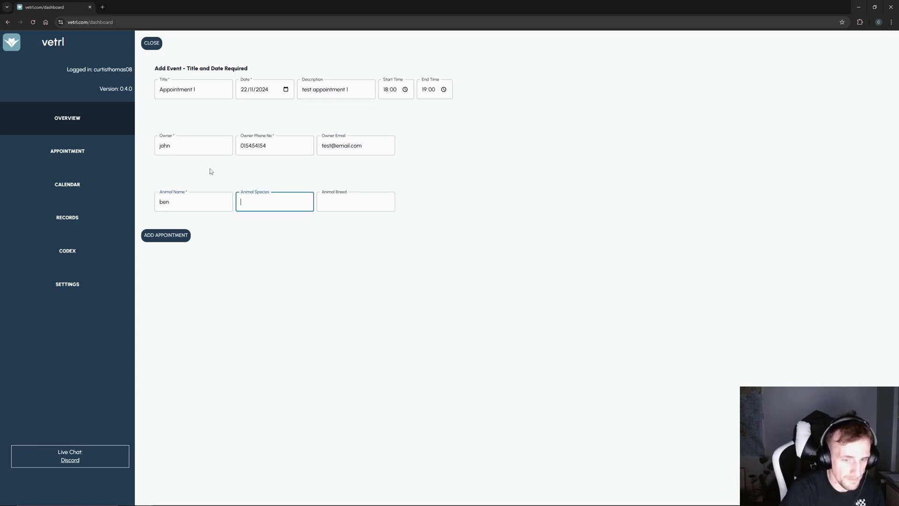
text(dog)
key(Tab)
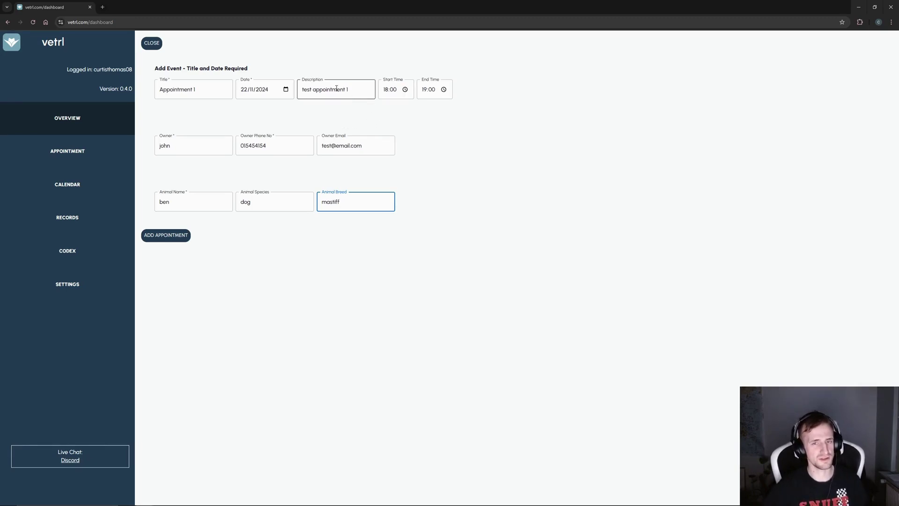
- Save Appointment 1 to the calendar and start another appointment
click(168, 240)
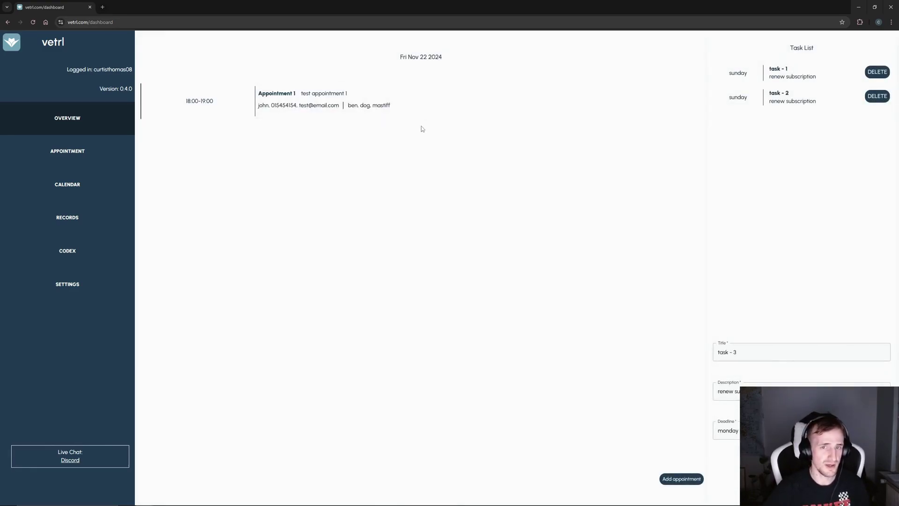
drag(413, 110, 155, 103)
click(323, 122)
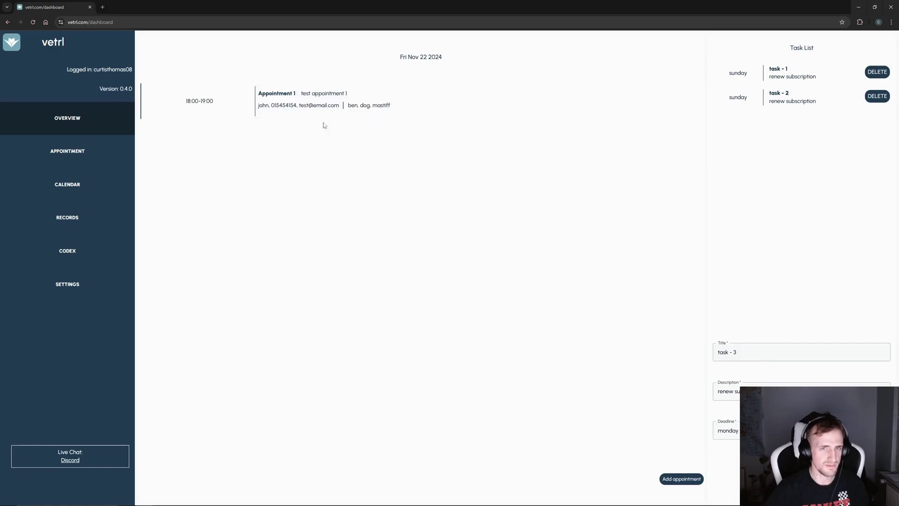
click(693, 483)
- Enter event test 2 for today, description 'ytest 2', from 20:00 to 21:00
click(173, 88)
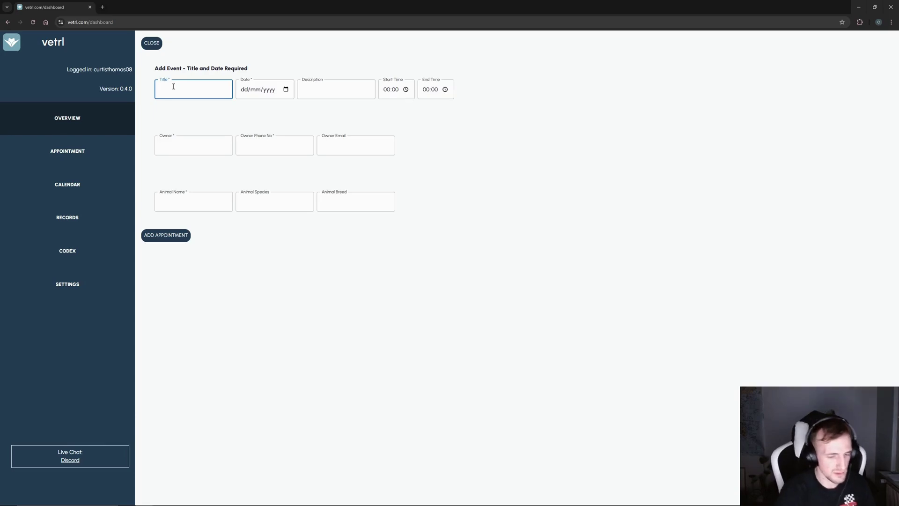
text(test 2)
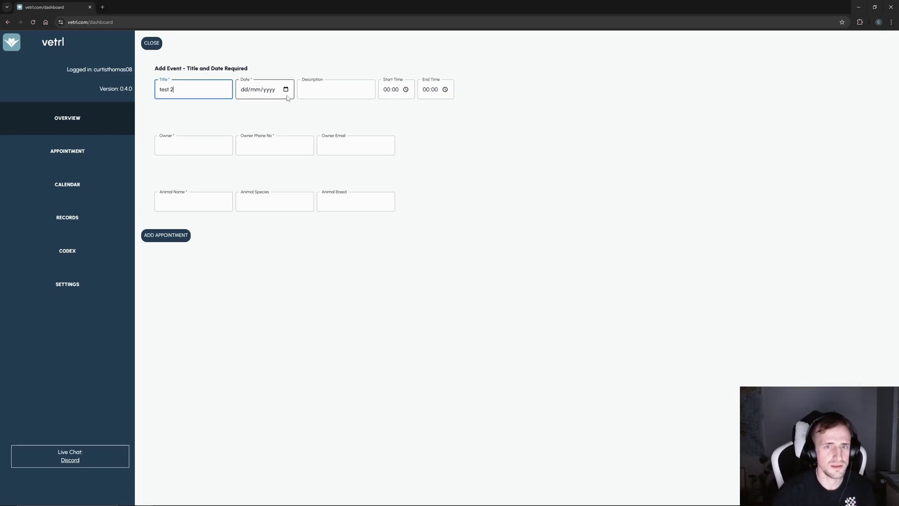
click(287, 90)
click(297, 191)
click(337, 84)
text(y)
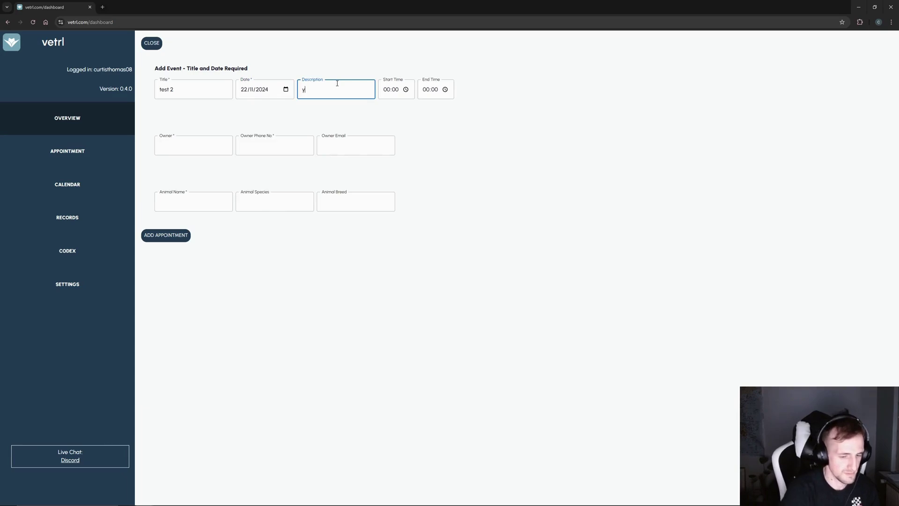
text(test 2)
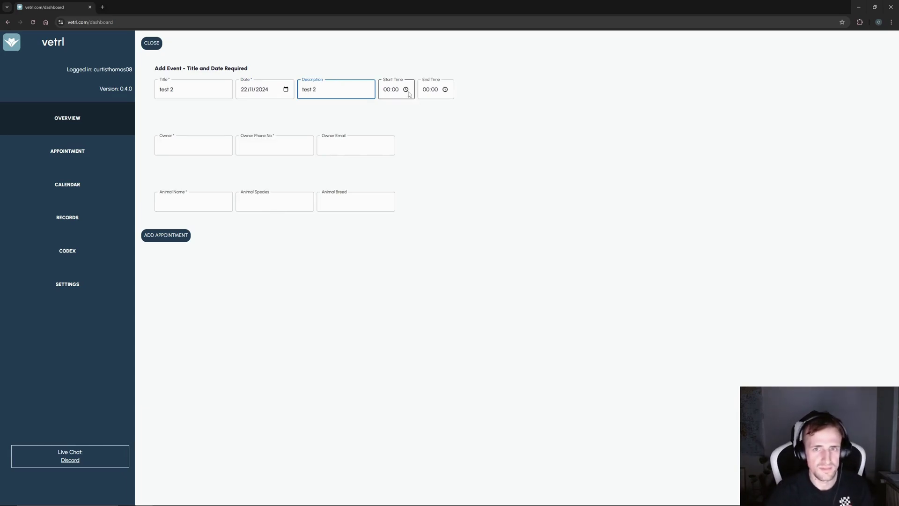
click(405, 89)
scroll(389, 154, down, 3)
scroll(397, 167, down, 1)
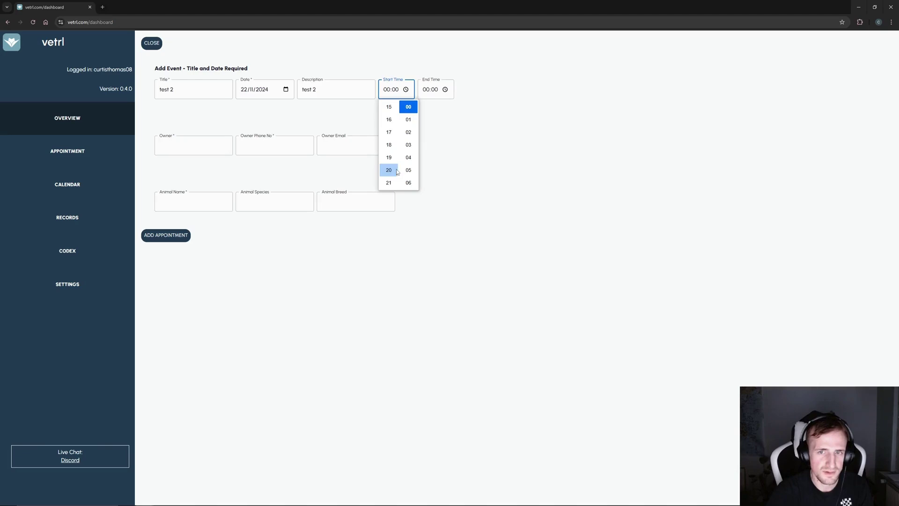
click(396, 170)
click(446, 91)
scroll(436, 149, down, 3)
scroll(428, 150, down, 3)
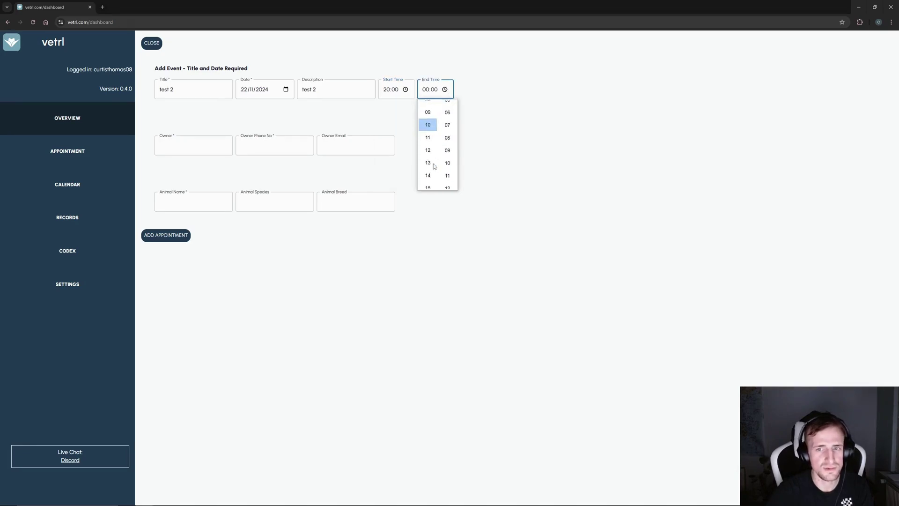
click(427, 183)
- Fill in the owner's name and e-mail and the animal may with breed 'breed', then save
click(192, 150)
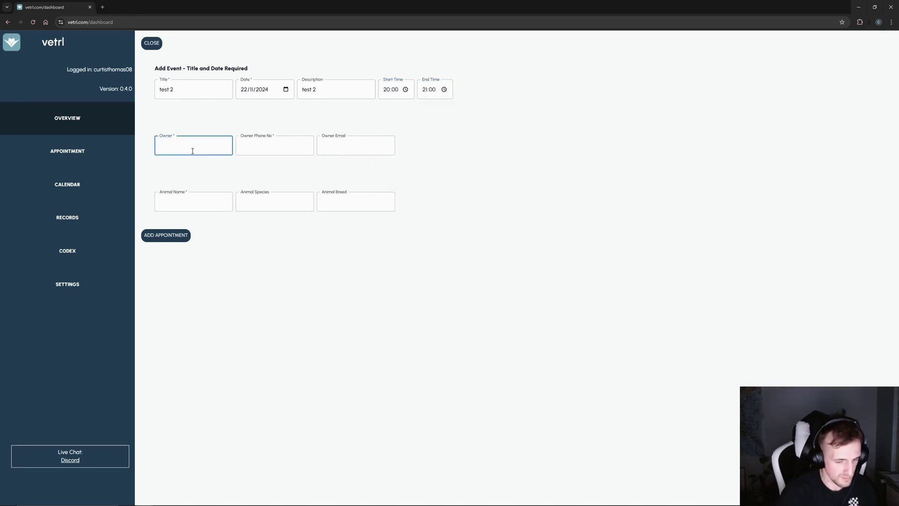
text(ben)
key(Tab)
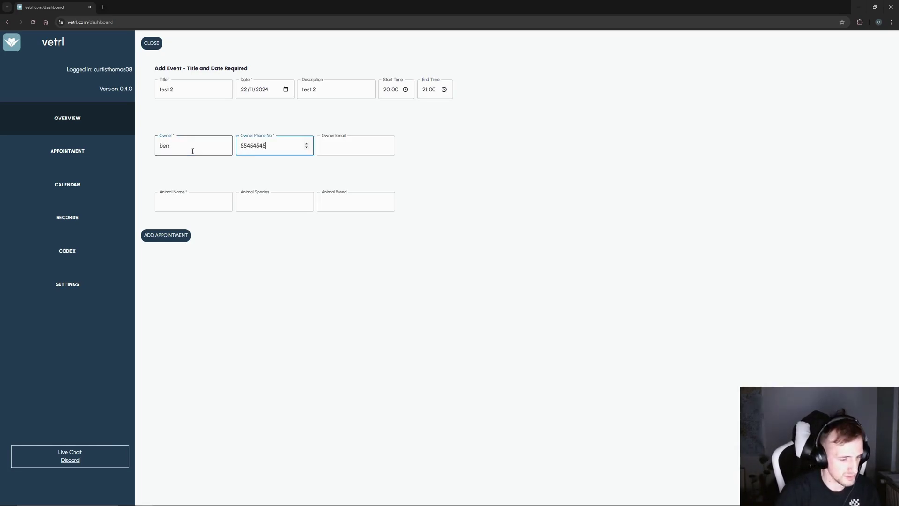
key(Tab)
text(test2@)
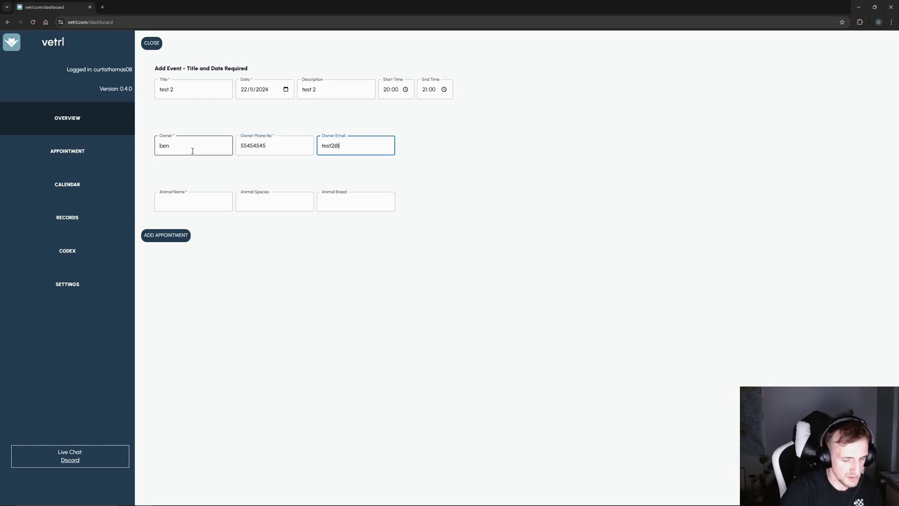
text(email.com)
key(Tab)
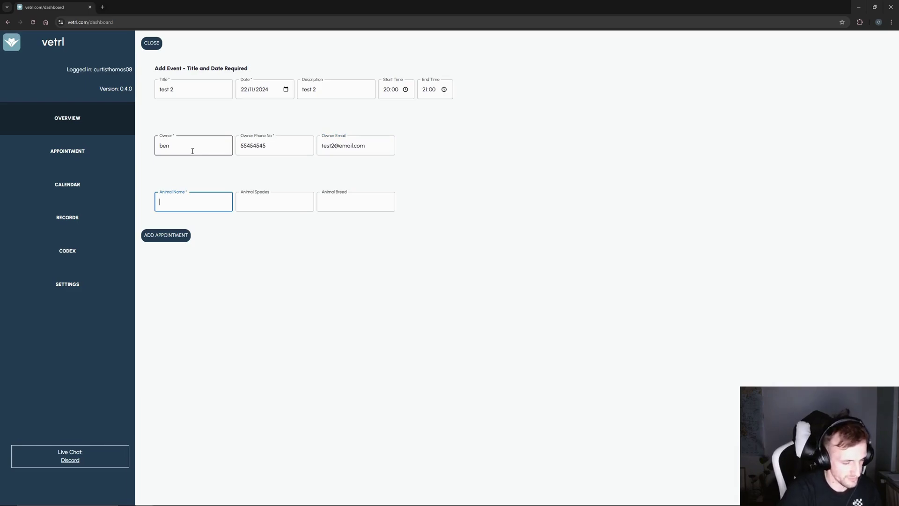
text(may)
key(Tab)
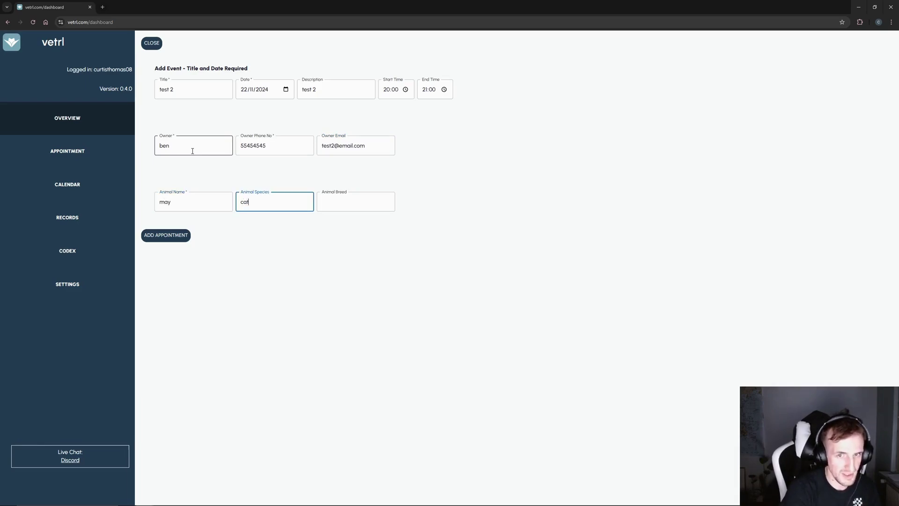
key(Tab)
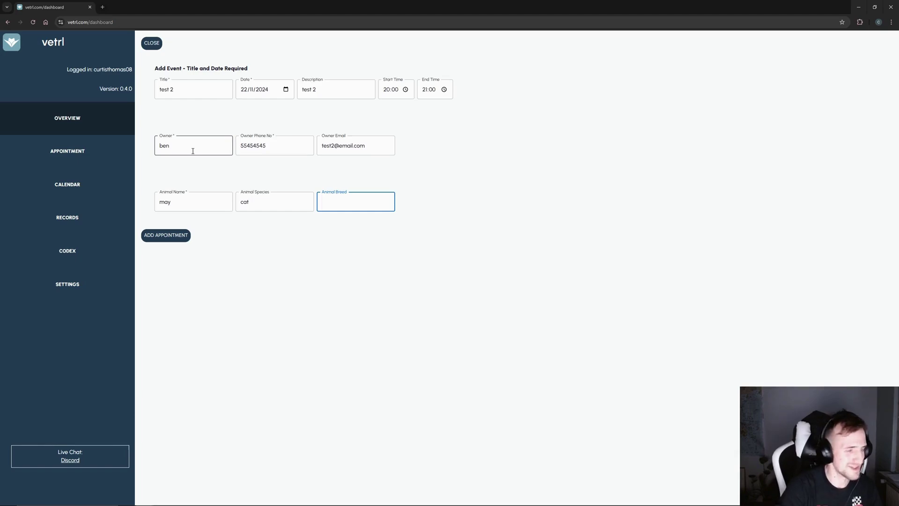
text(b)
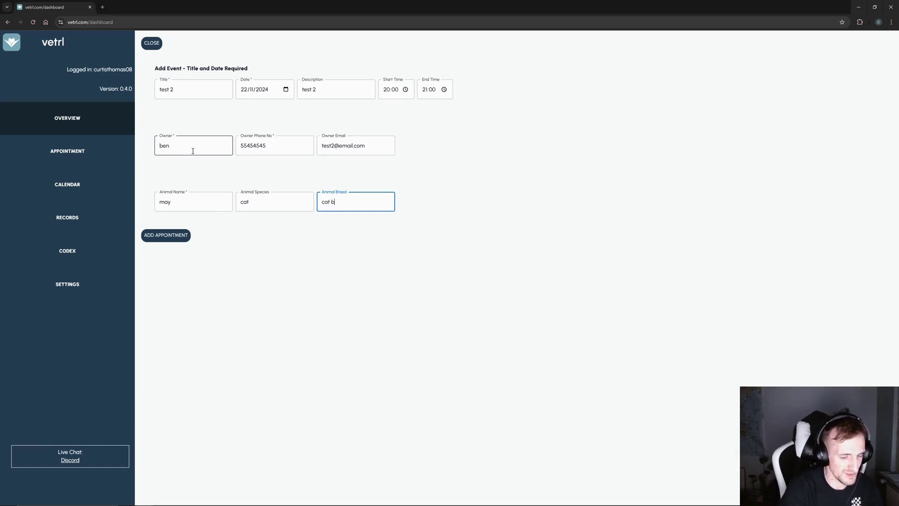
text(reed)
click(185, 237)
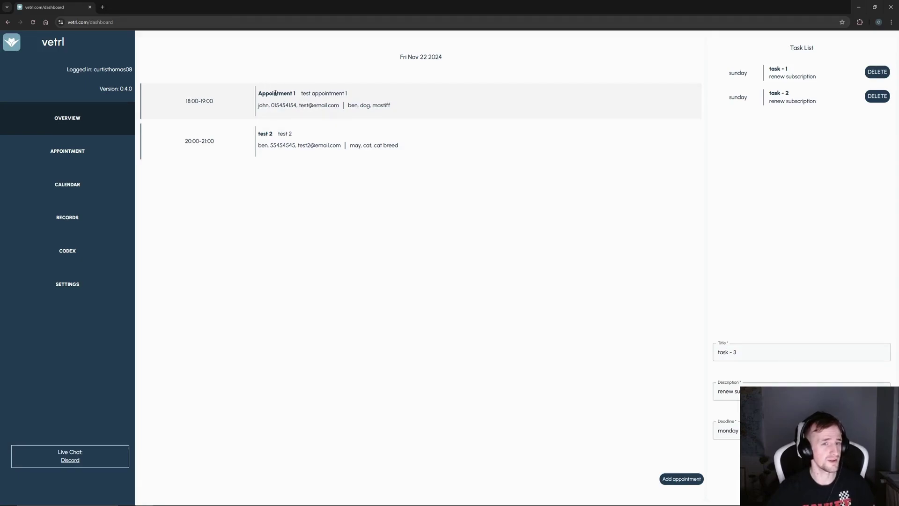
- Start a new appointment, register a new client and enter the client's name
click(55, 151)
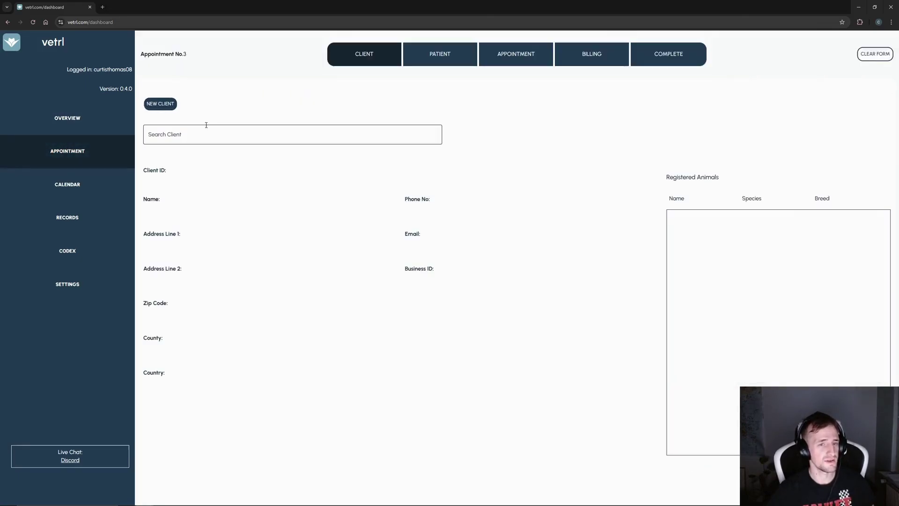
click(190, 141)
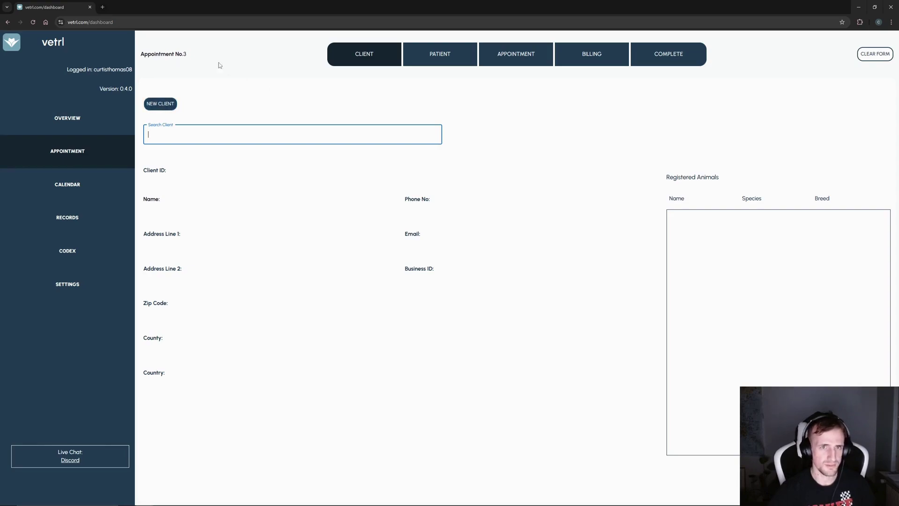
click(160, 104)
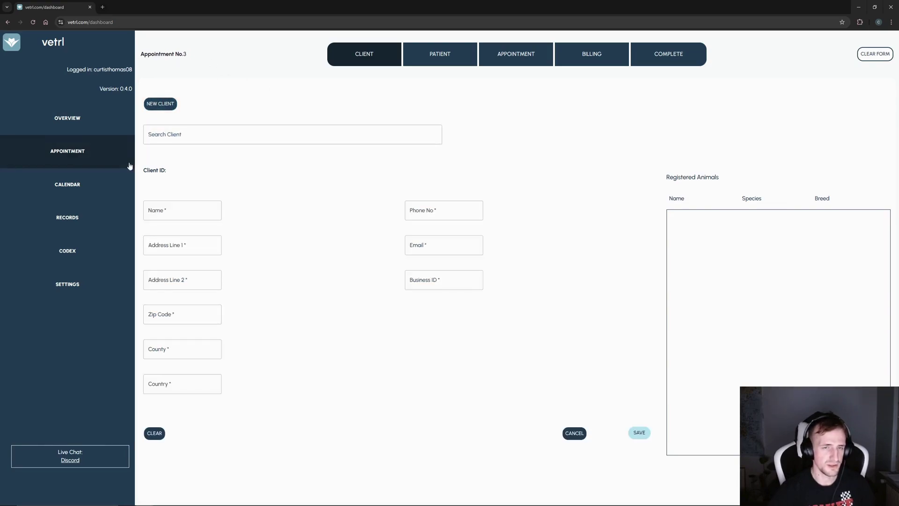
click(188, 217)
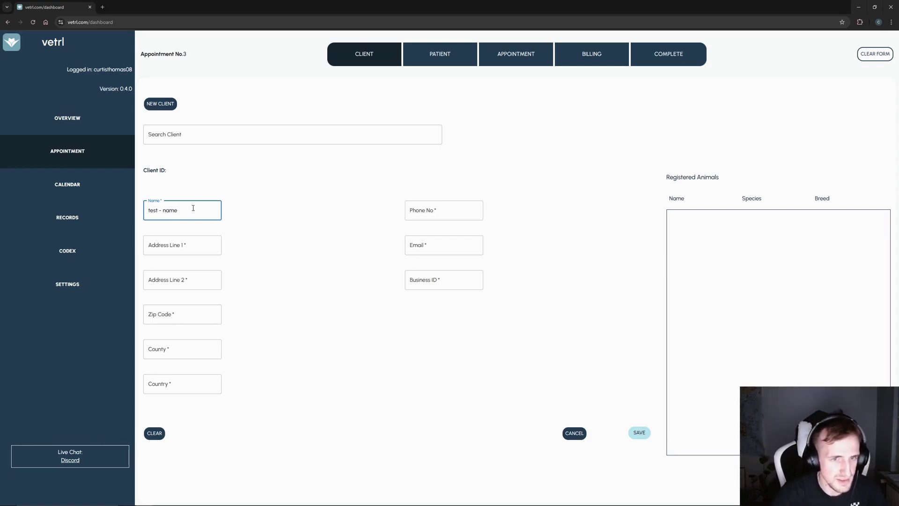
- Fill address line 1 from the copied name text and address line 2 with 'test - addr'
key(ctrl+a)
key(ctrl+c)
click(192, 244)
key(ctrl+v)
key(ctrl+shift+Left)
key(ctrl+shift+Left)
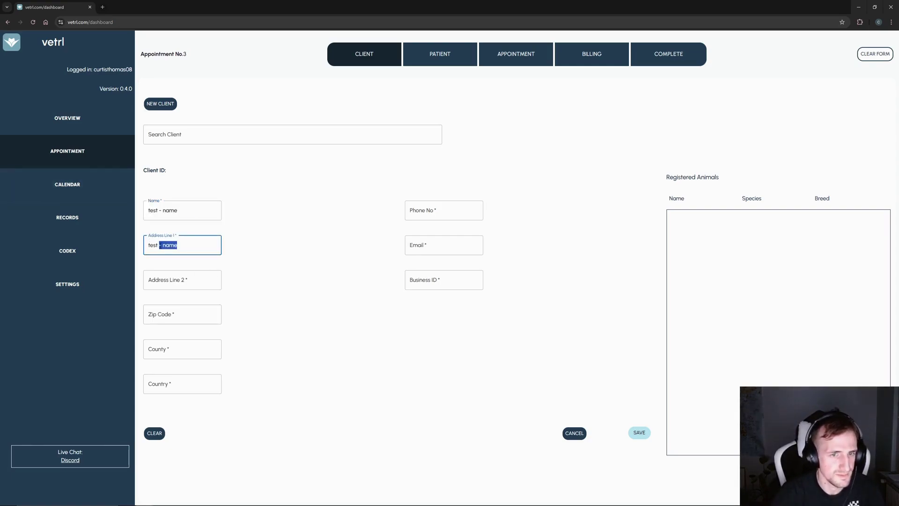
text(ddress)
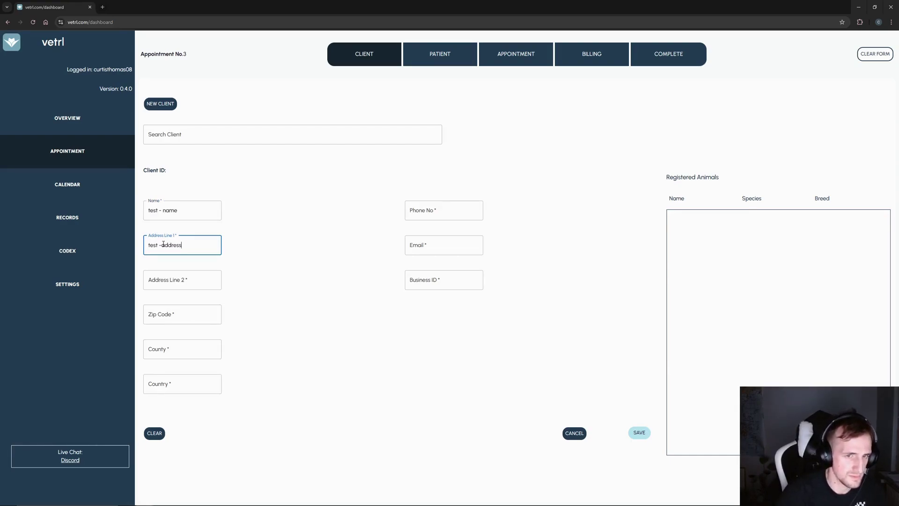
drag(163, 246, 149, 246)
click(163, 244)
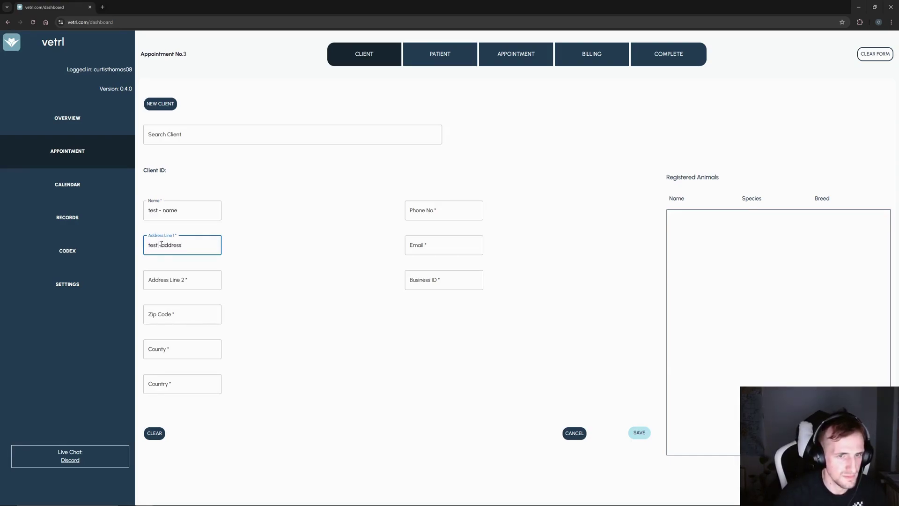
triple_click(188, 246)
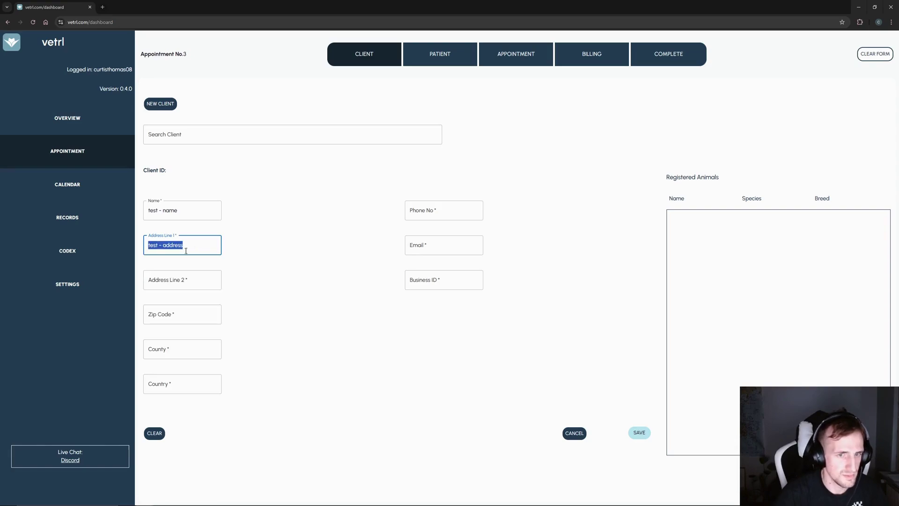
drag(163, 245, 146, 244)
click(181, 279)
text(test -)
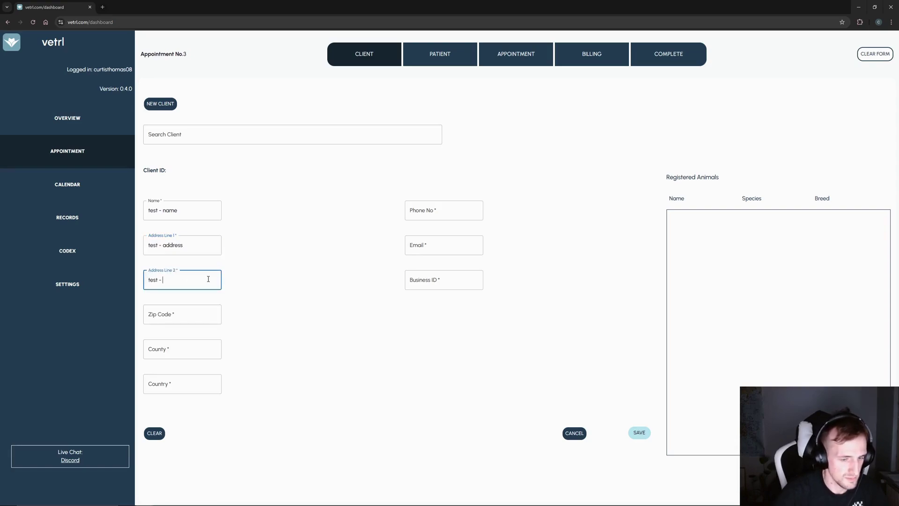
text( address 2)
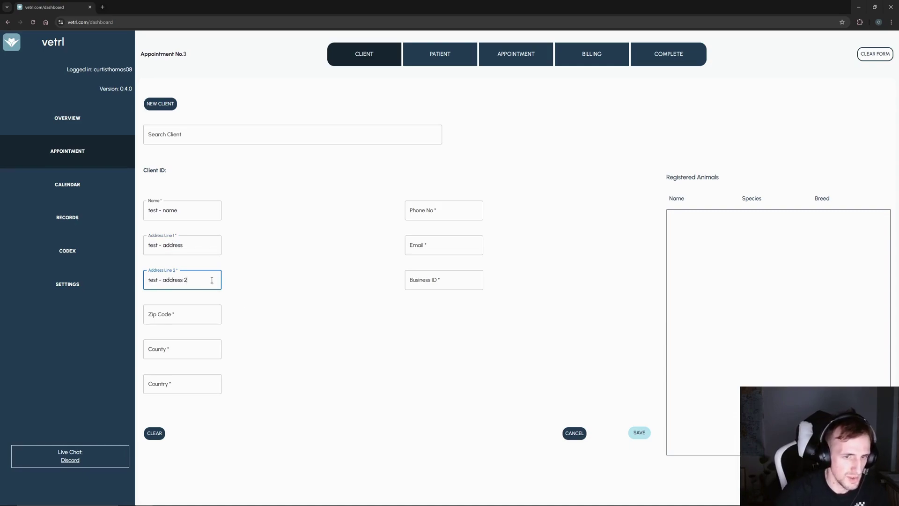
- Enter zip 'test - zip', county 'test - county' and country 'test - country'
click(200, 317)
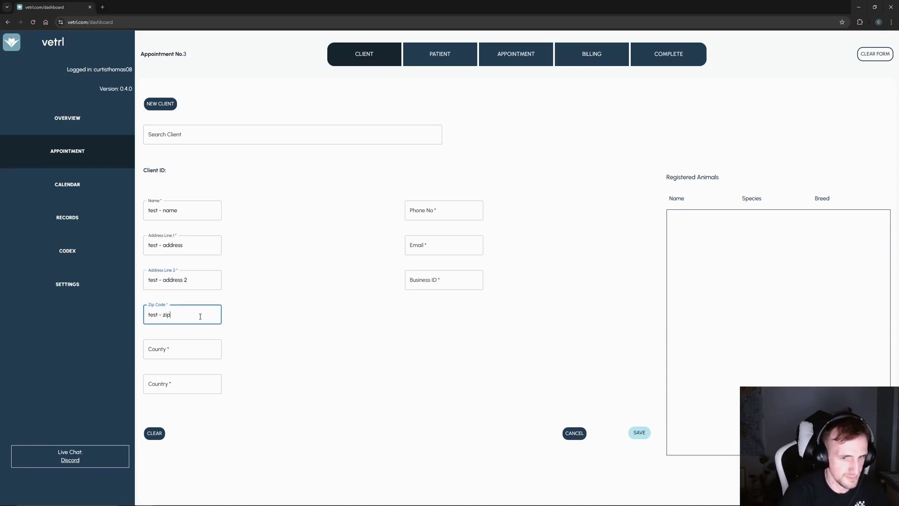
text(test - zip)
click(181, 349)
text(test - )
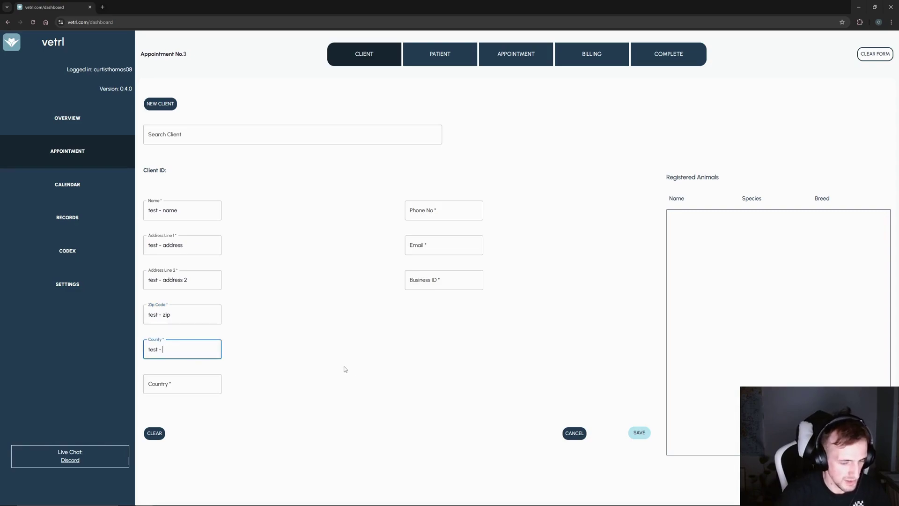
text(county)
click(196, 381)
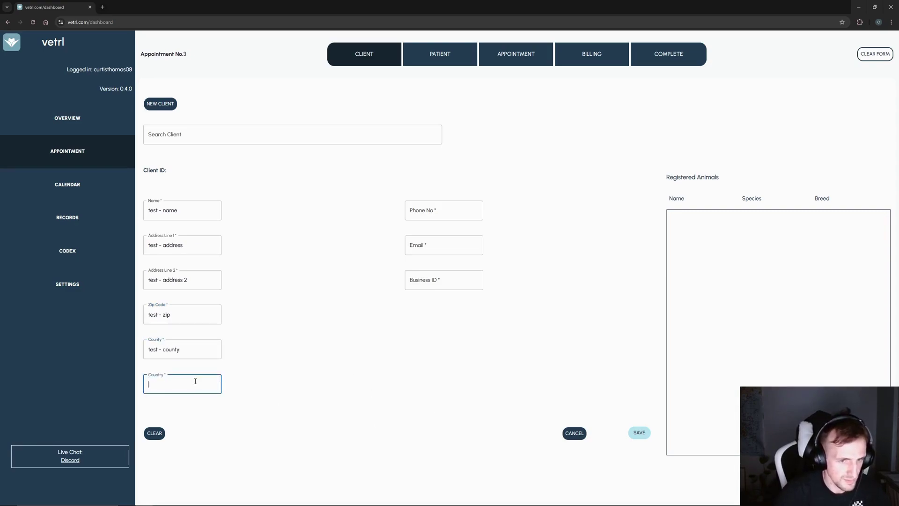
text(test - count)
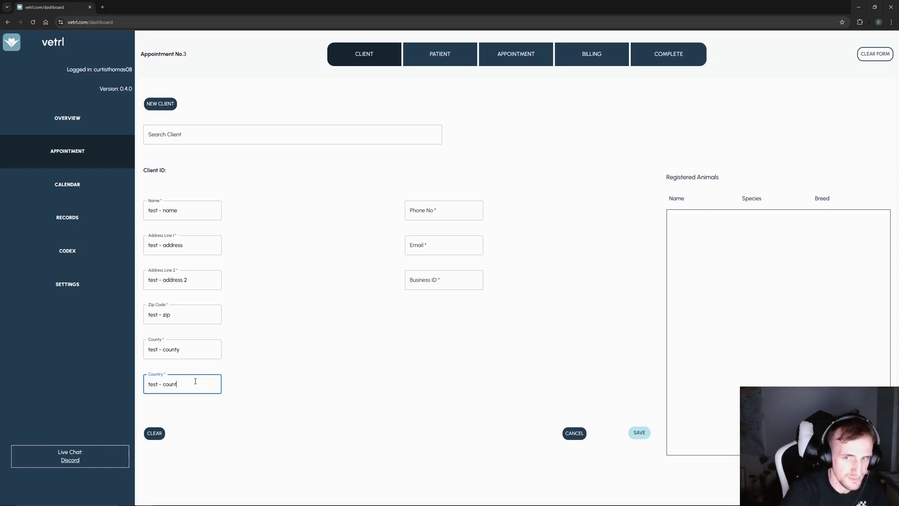
text(ry)
- Enter the client's phone number, e-mail address and business ID
click(442, 212)
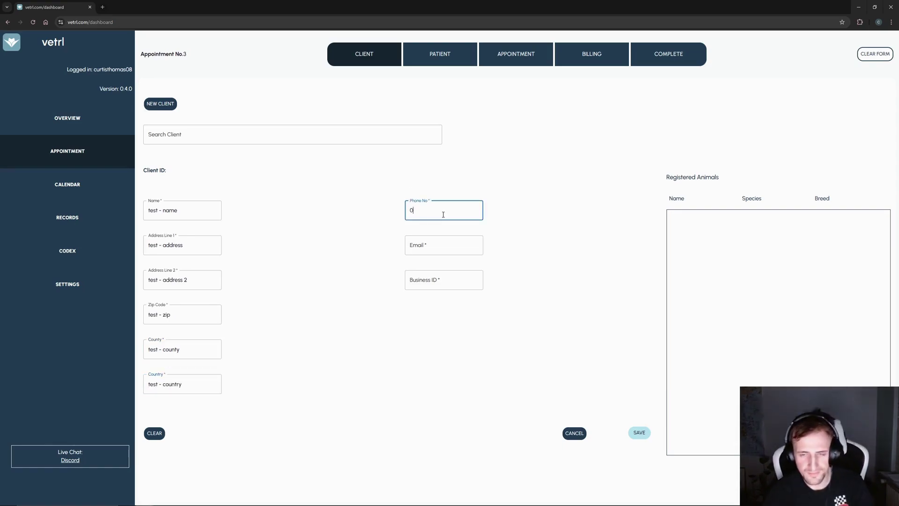
click(435, 251)
text(test@email.com)
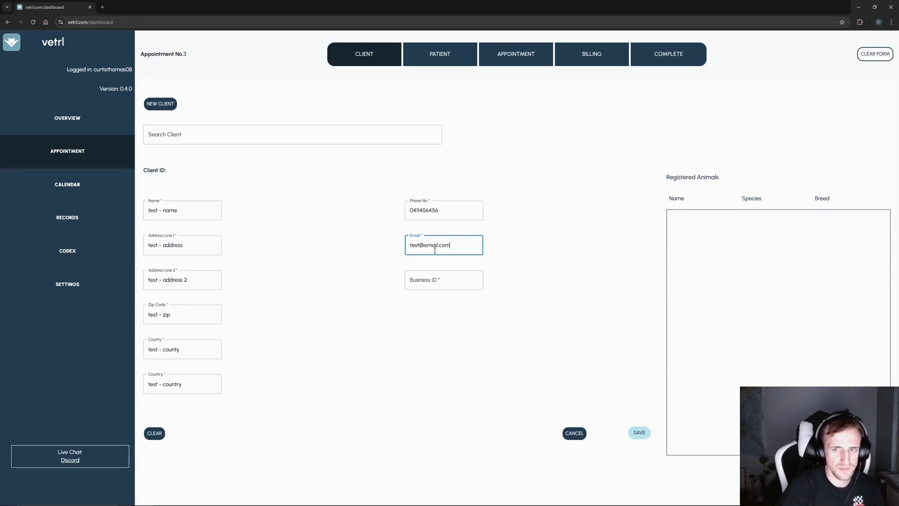
click(423, 284)
text(4564566)
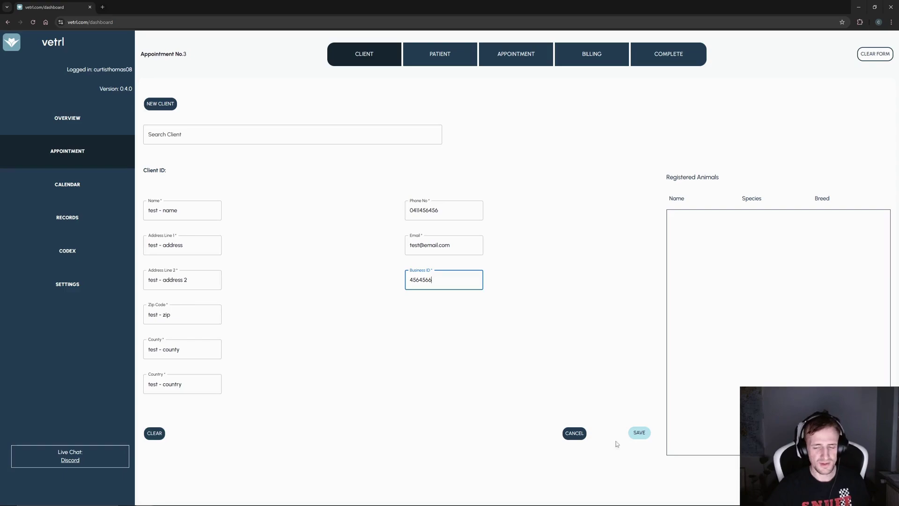
- Save the new client, load them through Search Client, and advance to the patient step
click(642, 436)
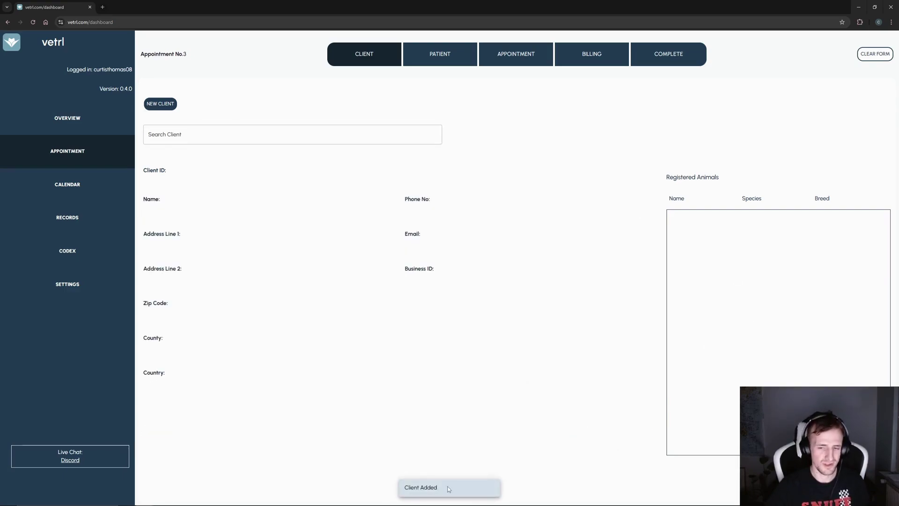
click(185, 134)
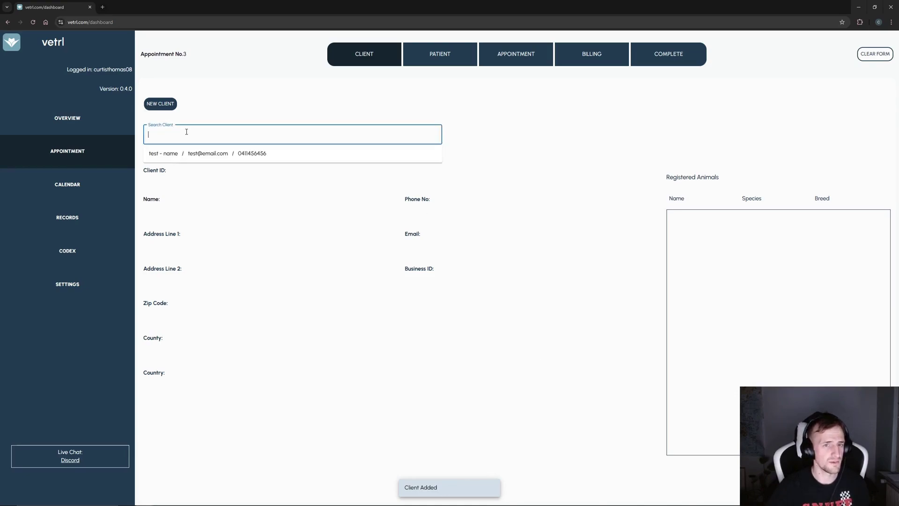
click(170, 158)
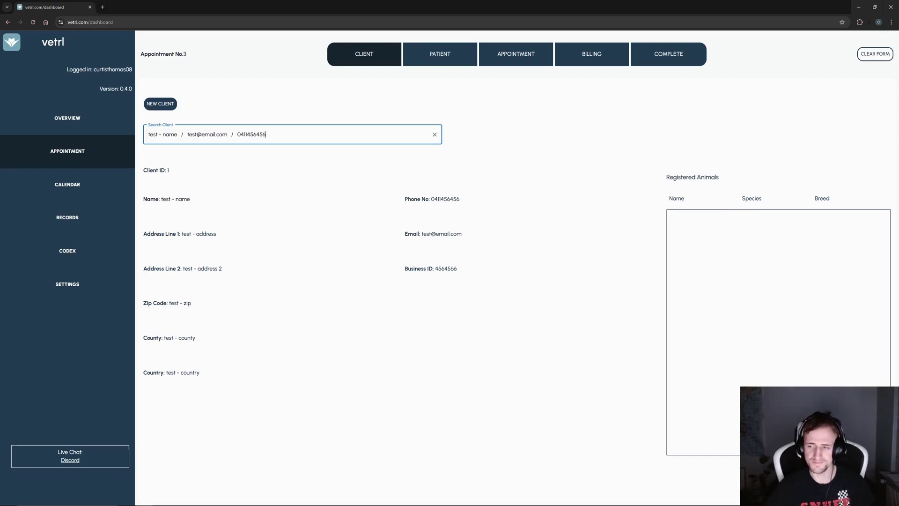
key(Return)
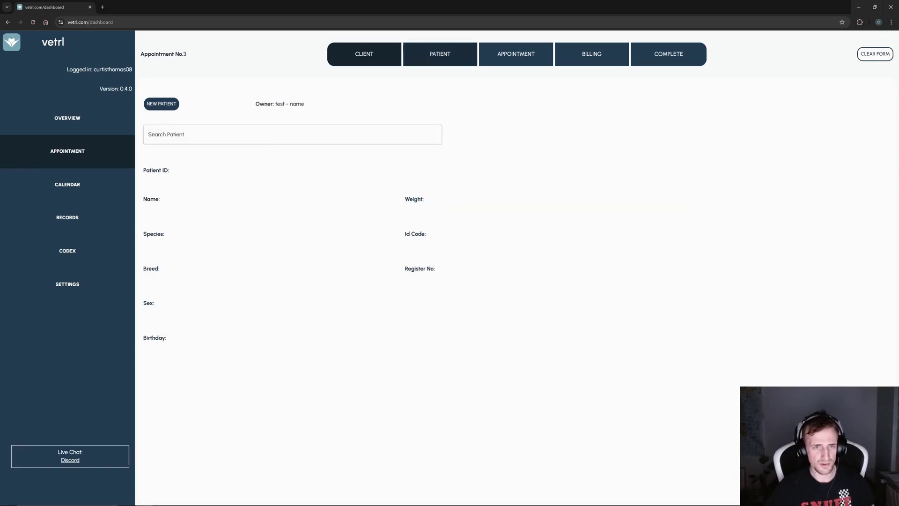
- Register new patient 'dog': species dog, breed mastiff, male, birthday 19/091/2018
click(214, 127)
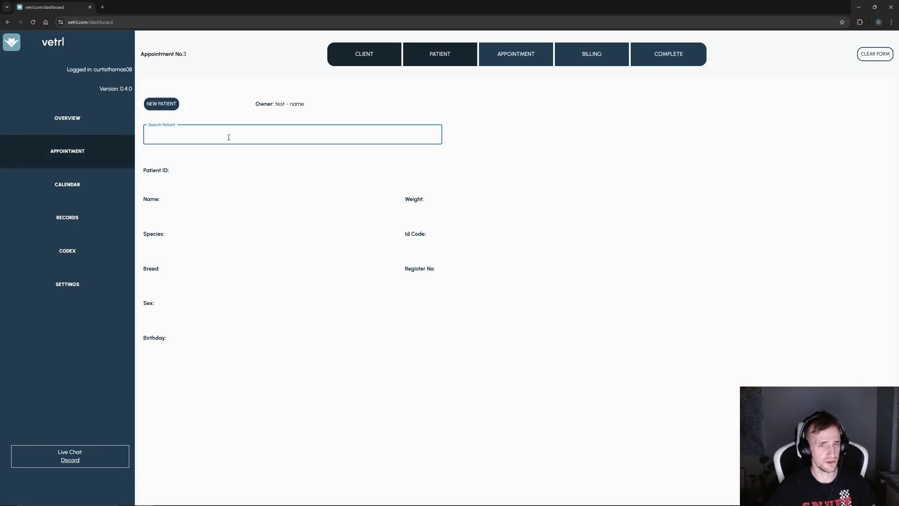
click(166, 108)
click(186, 206)
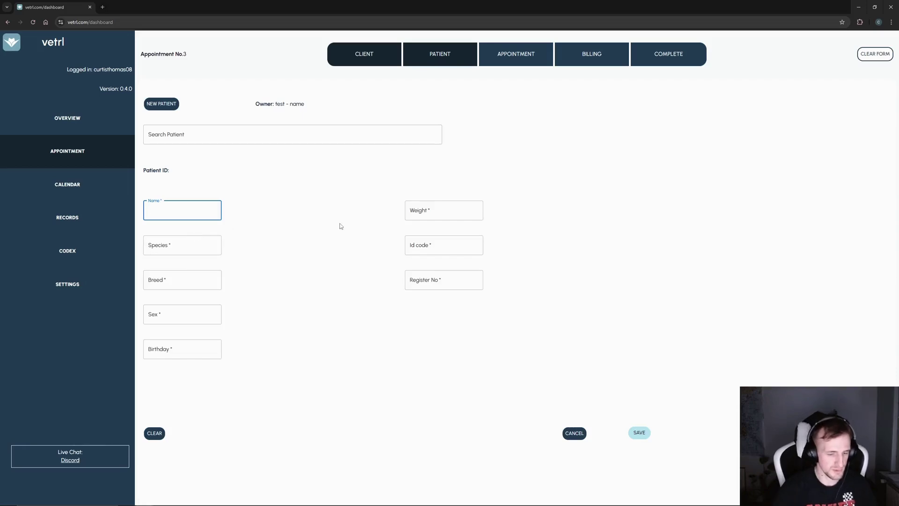
text(dog name)
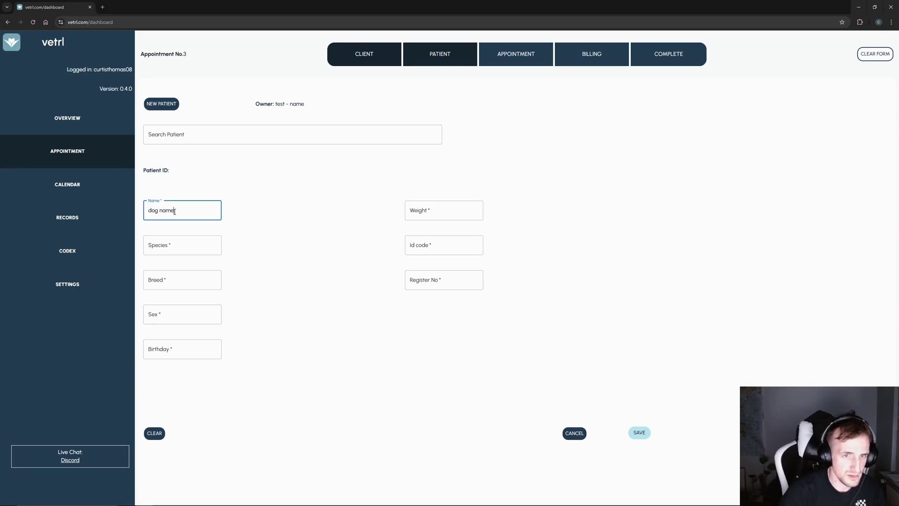
click(163, 236)
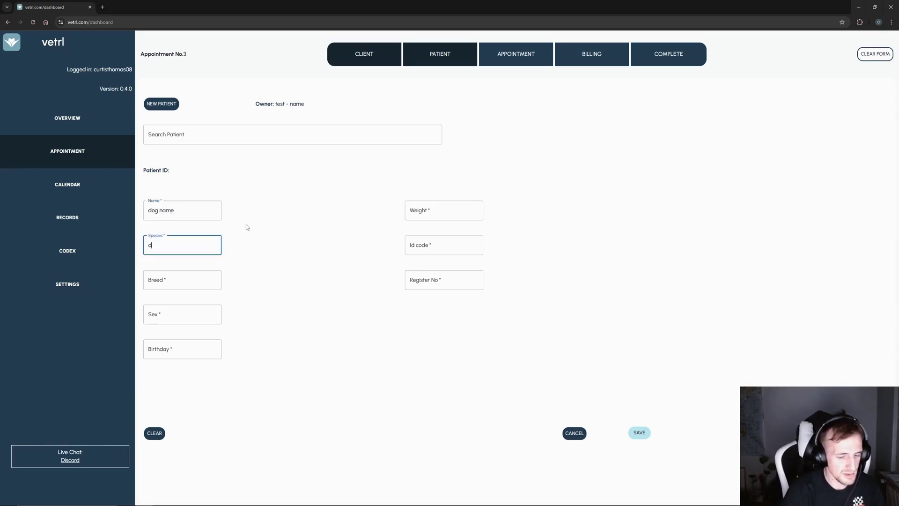
key(Tab)
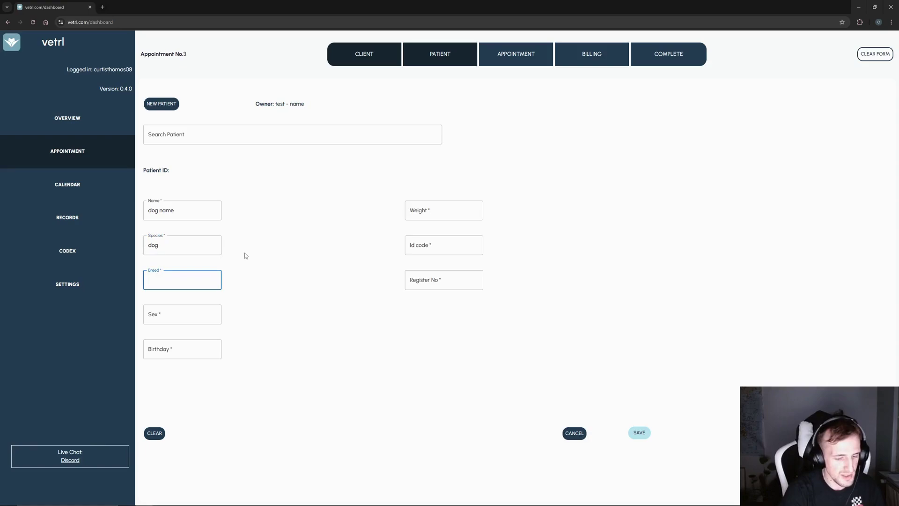
text(mastiff)
key(Tab)
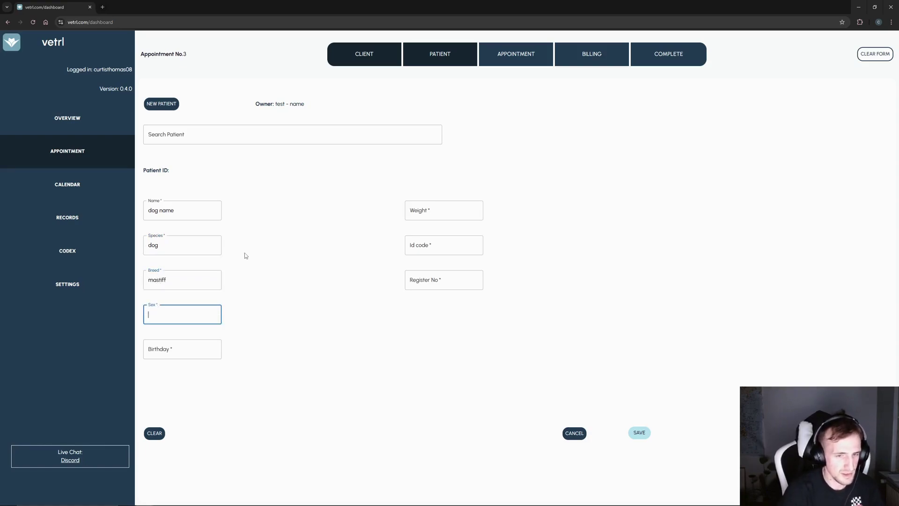
text(male)
key(Tab)
text(19/)
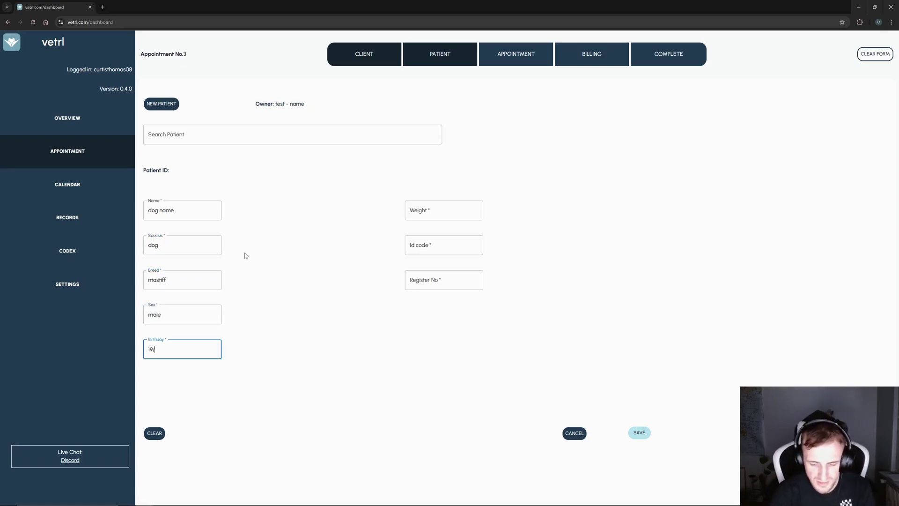
text(091/)
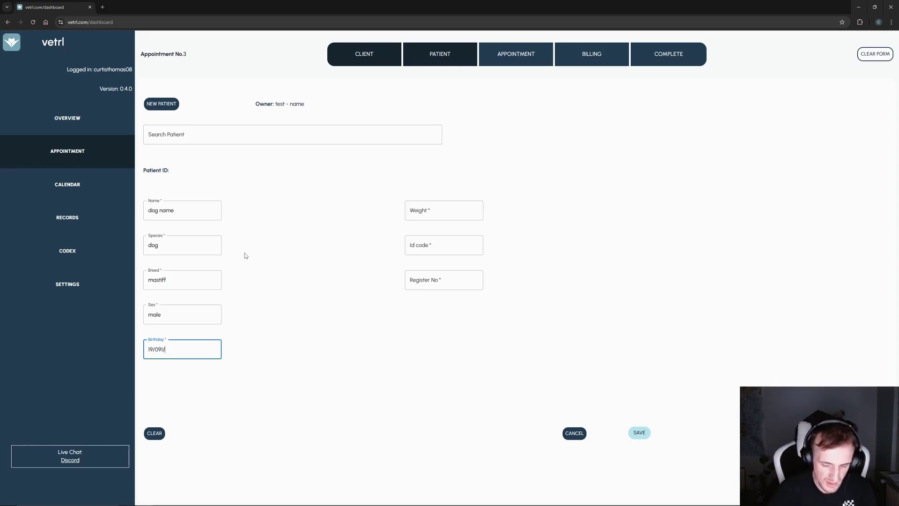
text(2)
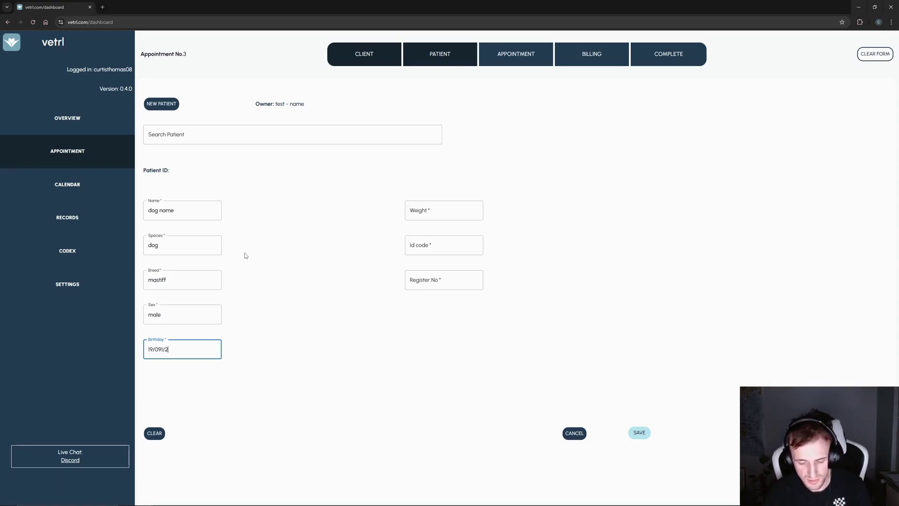
text(018)
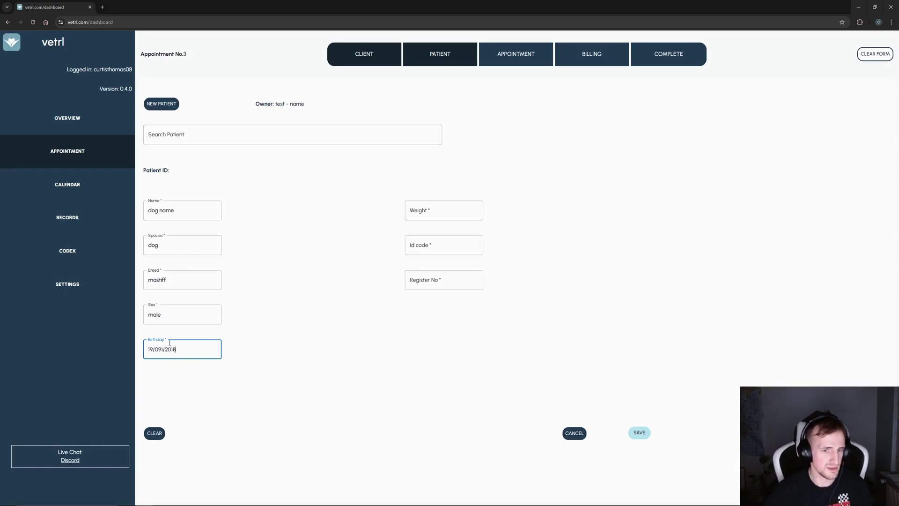
- Enter the patient's weight 45, ID code and register number
drag(189, 351, 148, 347)
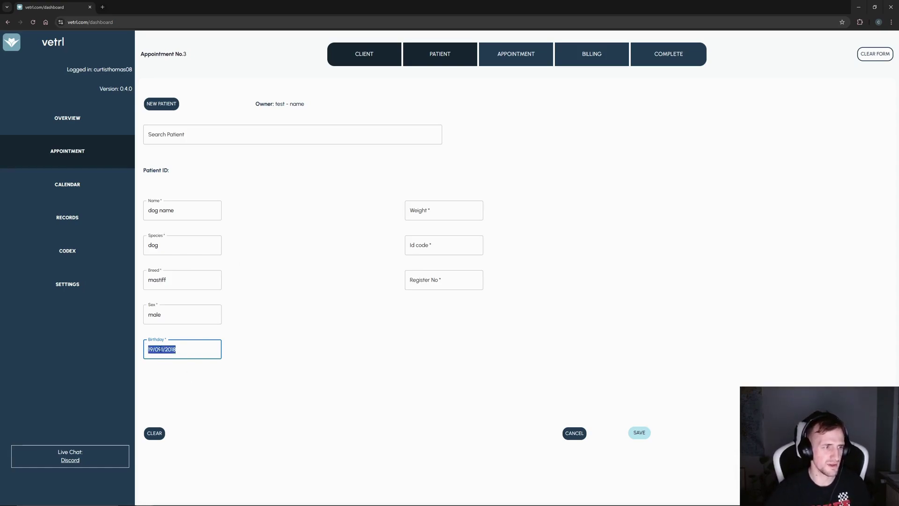
click(469, 208)
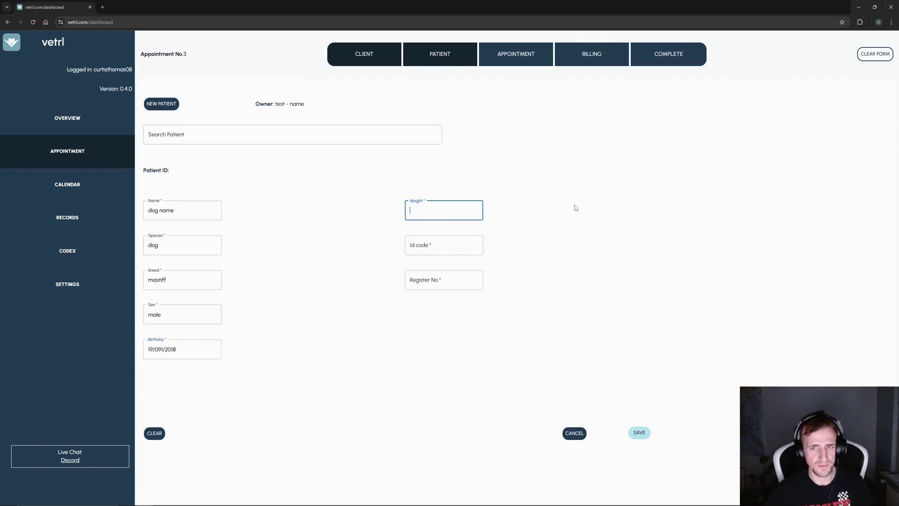
text(45)
click(453, 236)
text(128589)
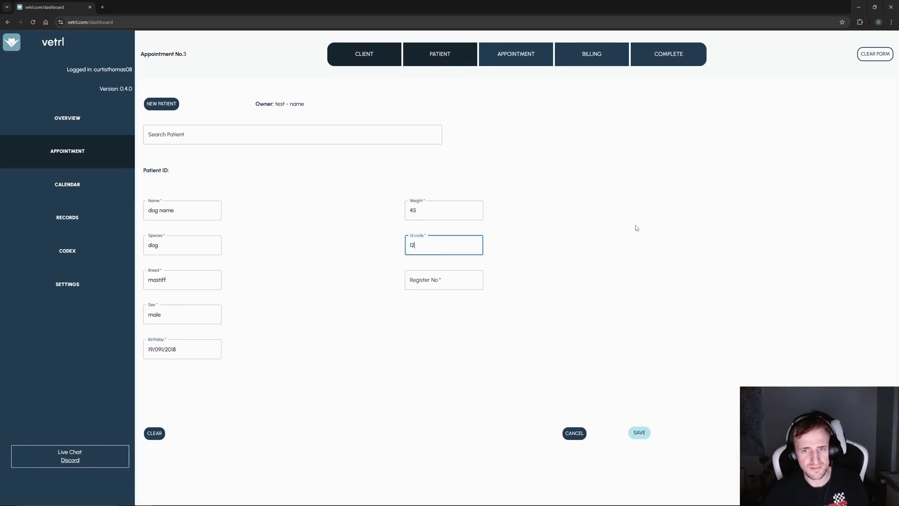
click(453, 273)
text(546456//)
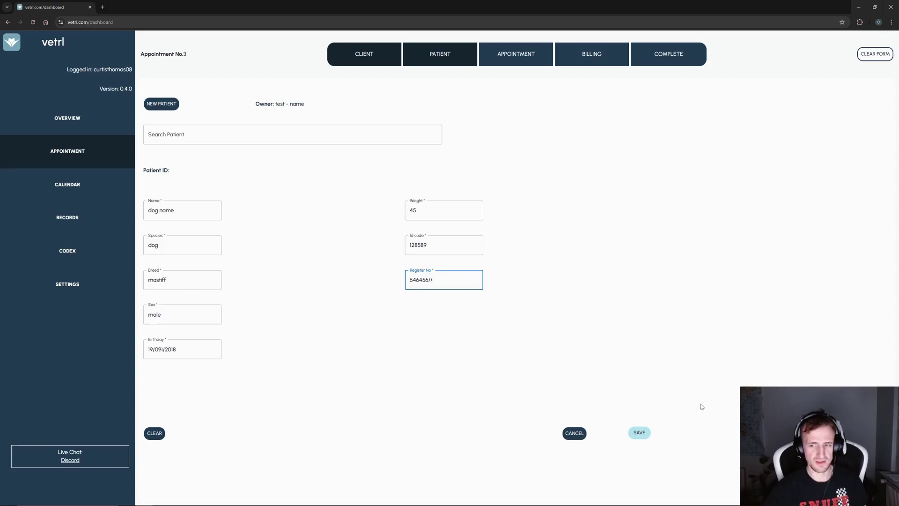
- Save the mastiff as a new patient and load it through patient search
click(639, 432)
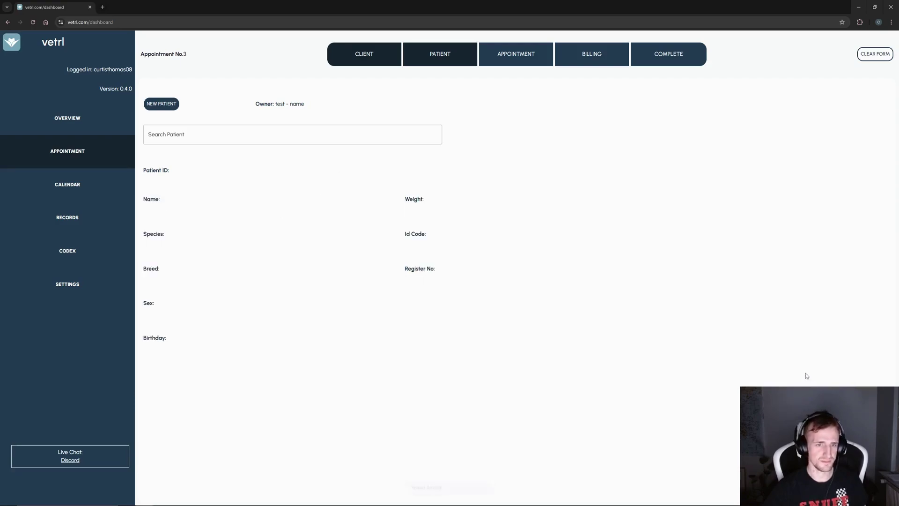
click(280, 134)
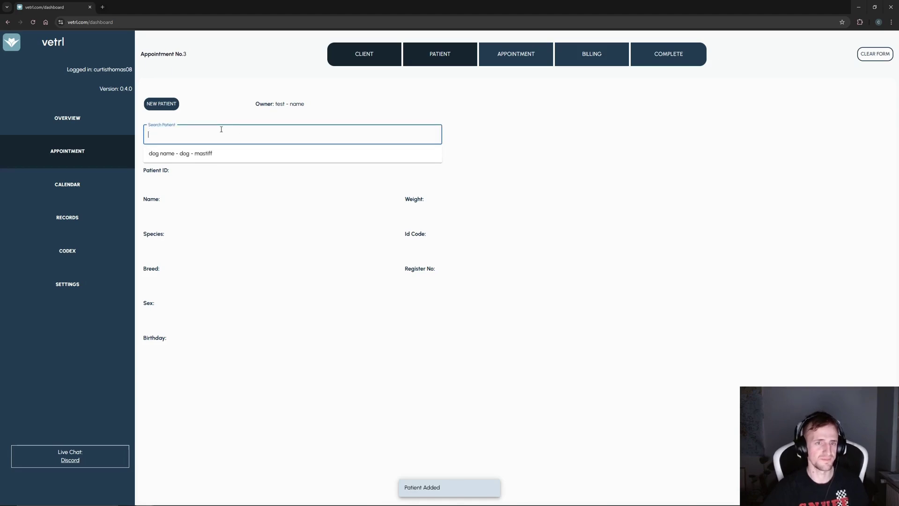
click(228, 156)
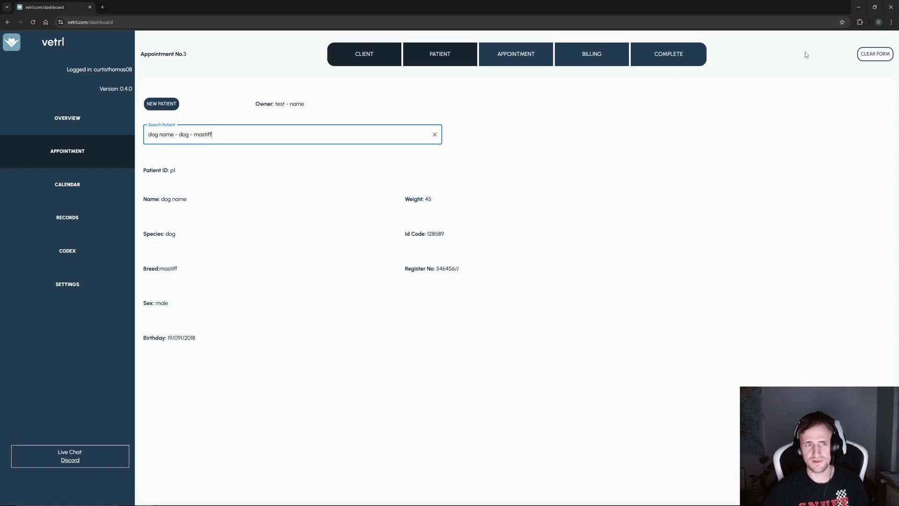
- Review the client, patient and appointment sections of Appointment No. 3
click(382, 50)
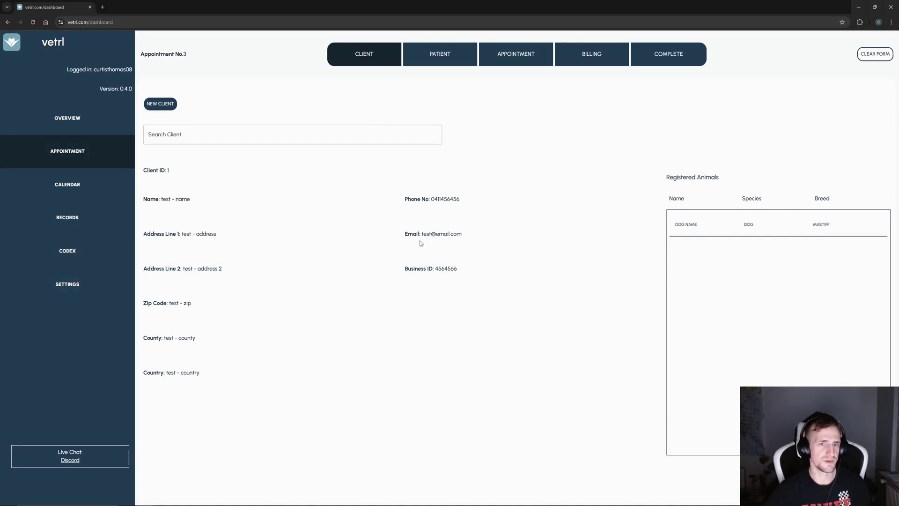
click(470, 54)
click(485, 55)
click(445, 55)
click(369, 56)
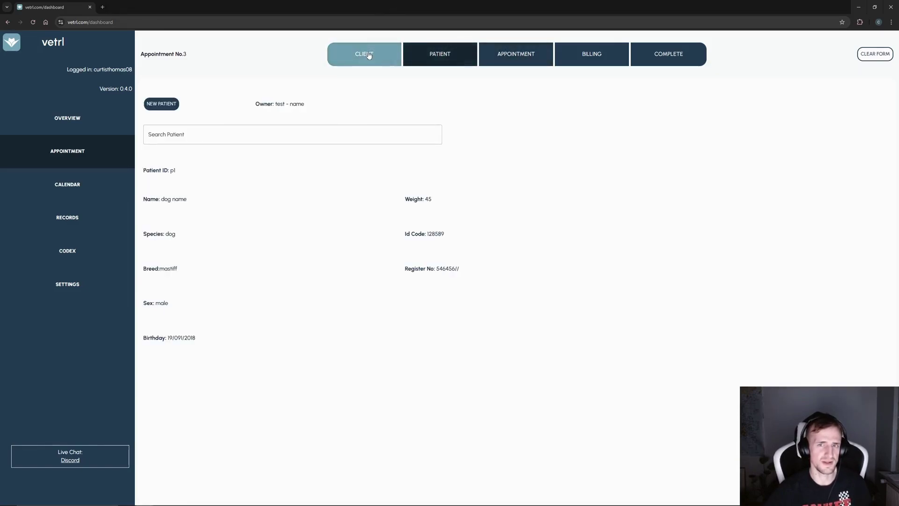
click(440, 55)
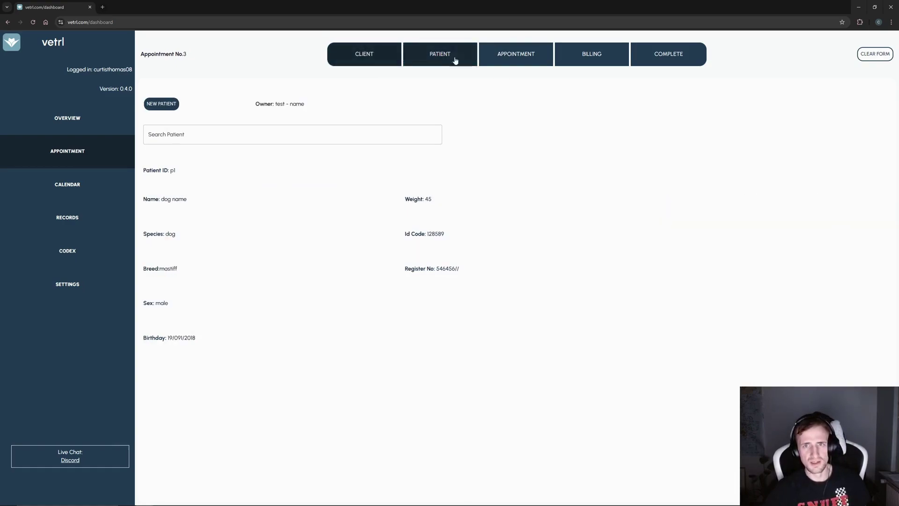
click(373, 62)
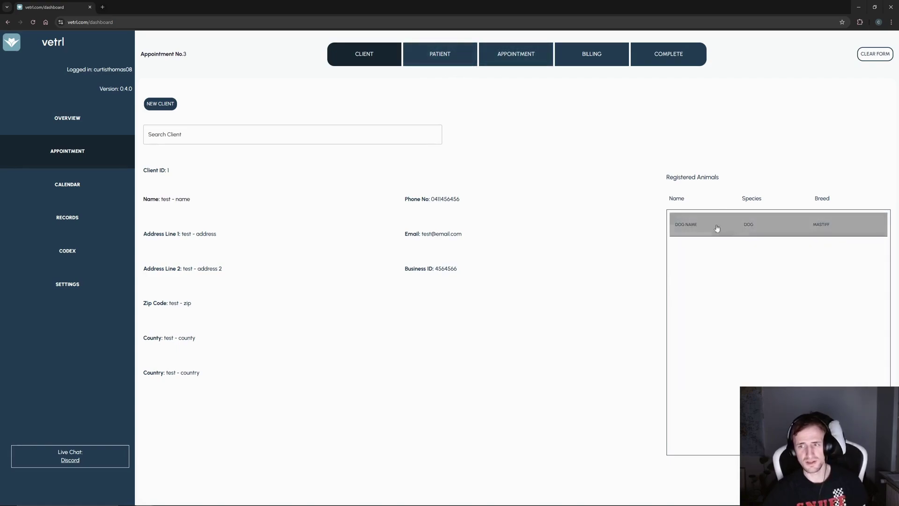
click(445, 55)
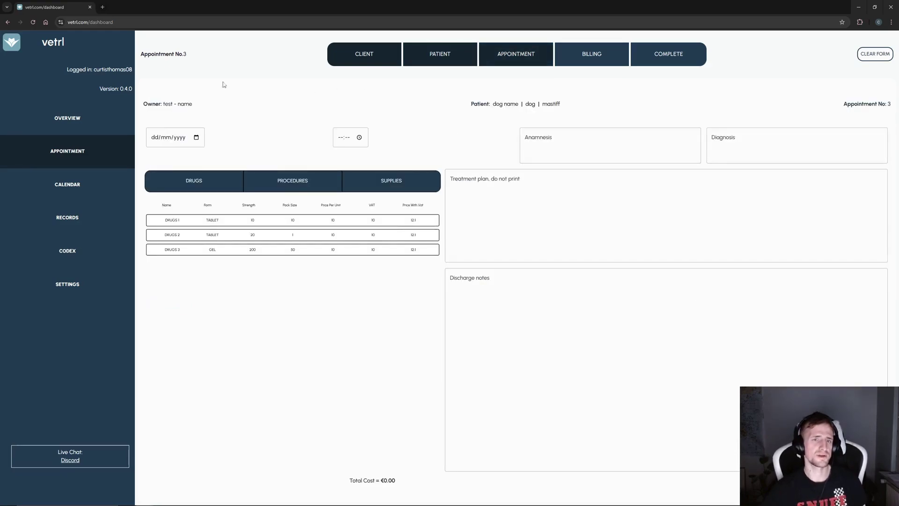
- Set Appointment No. 3 to 22/11/2024 at 18:00 with the date and time pickers
drag(213, 111, 164, 106)
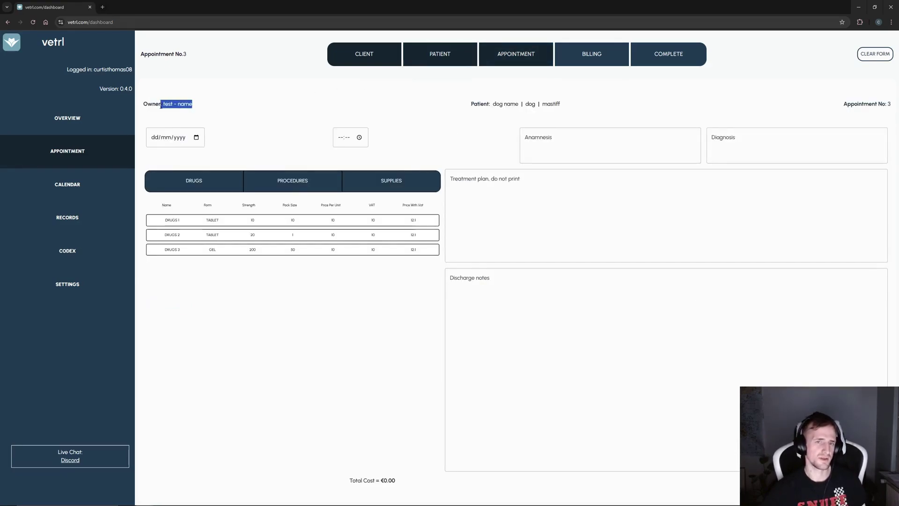
click(485, 116)
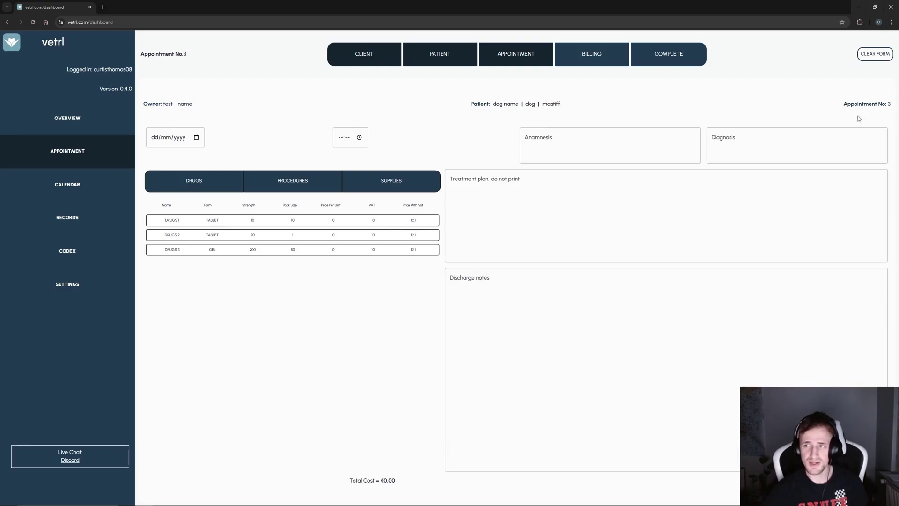
click(196, 137)
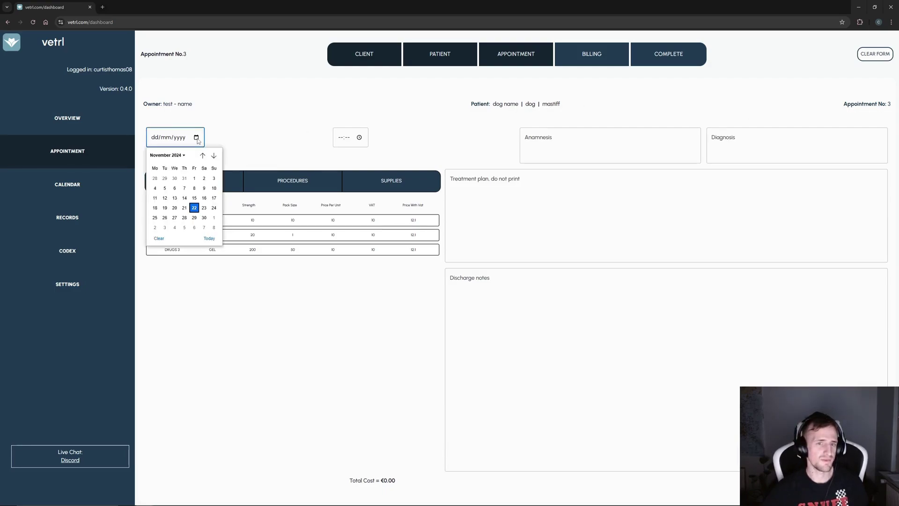
click(195, 211)
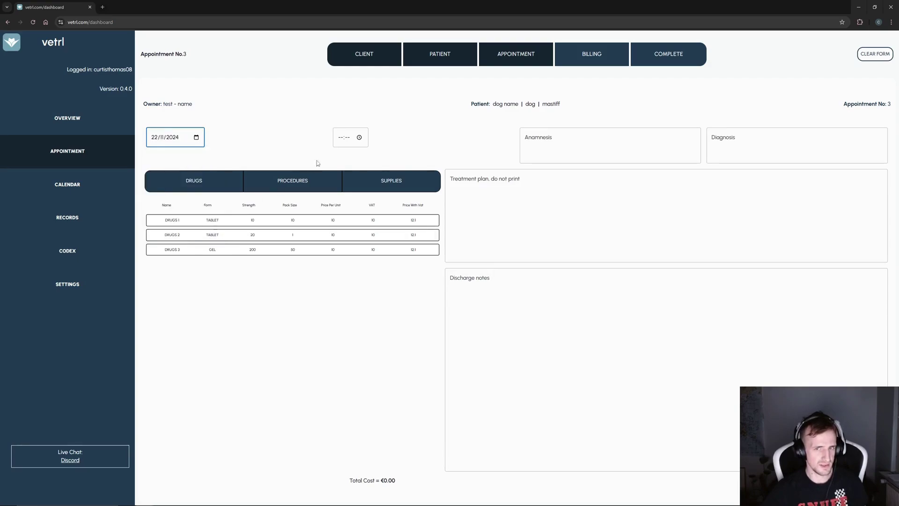
click(361, 140)
click(363, 140)
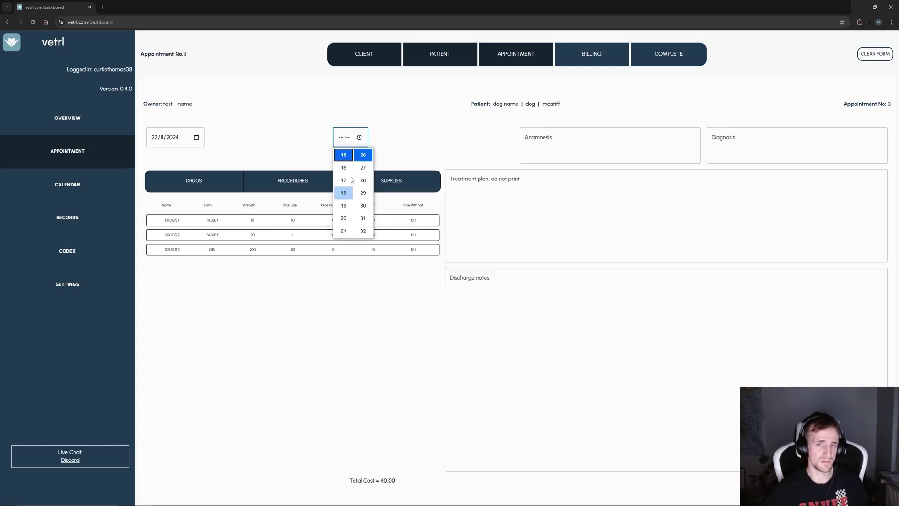
click(352, 195)
scroll(365, 188, up, 5)
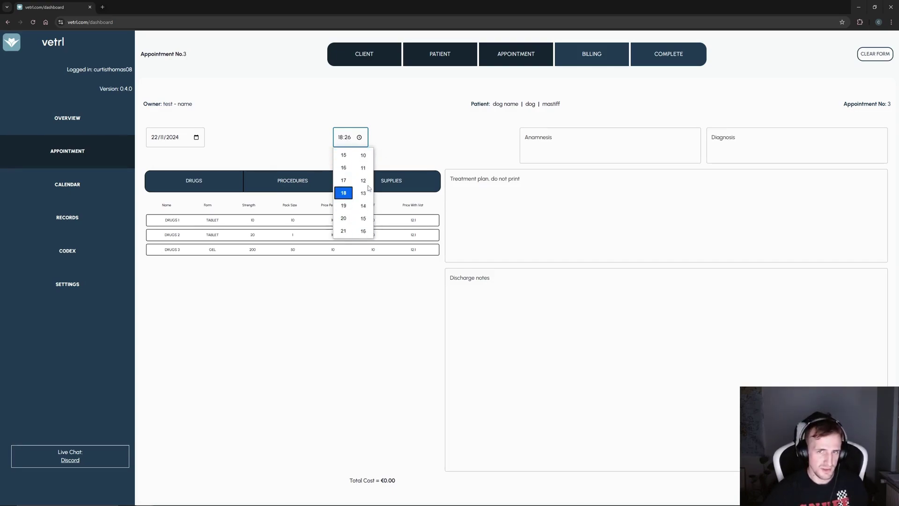
scroll(367, 187, up, 2)
click(363, 180)
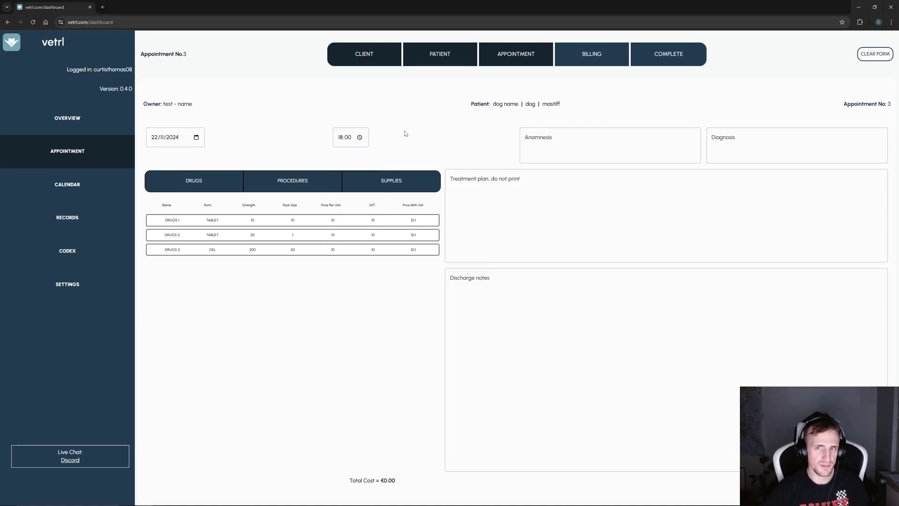
click(591, 142)
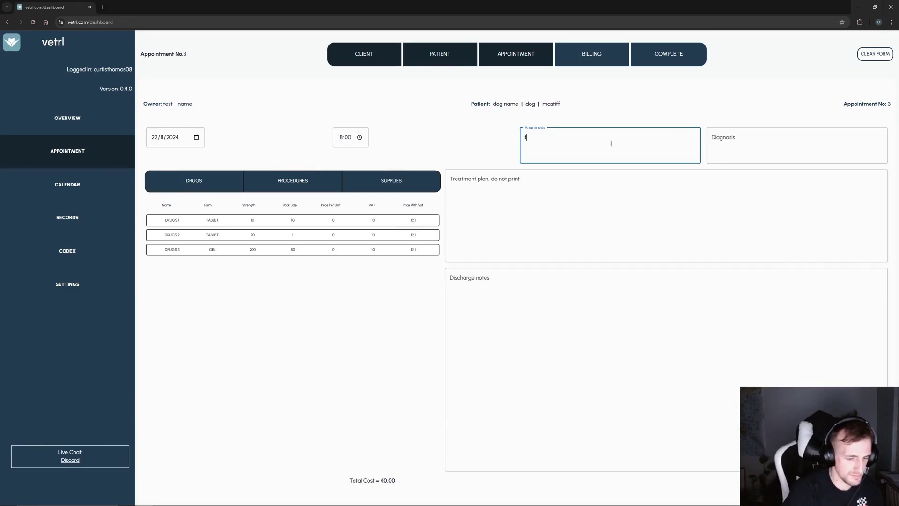
- Enter anamnesis 'test - anamnesis' and diagnosis 'diagnosis here'
text(test a)
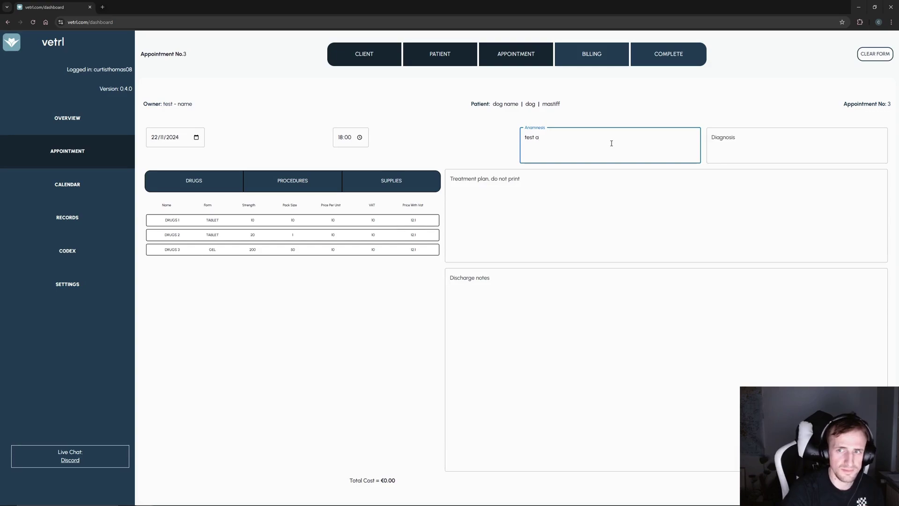
text(namnesis)
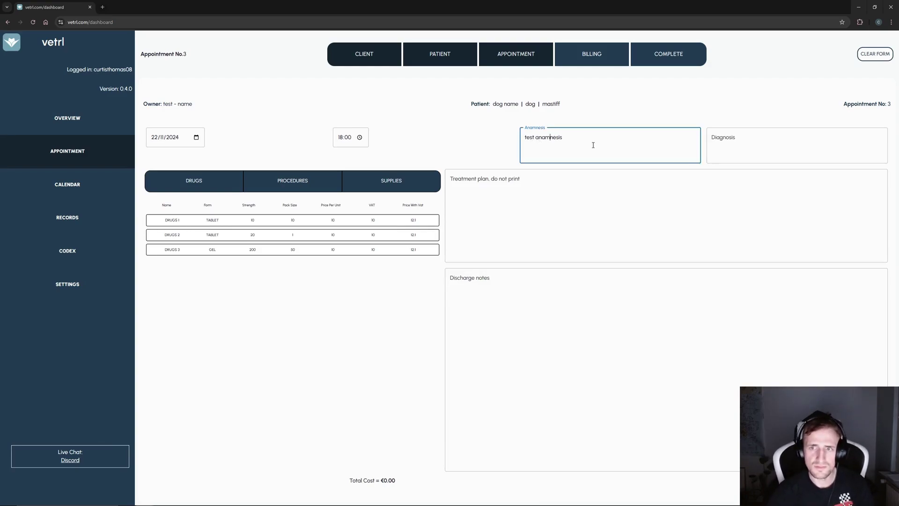
text(-)
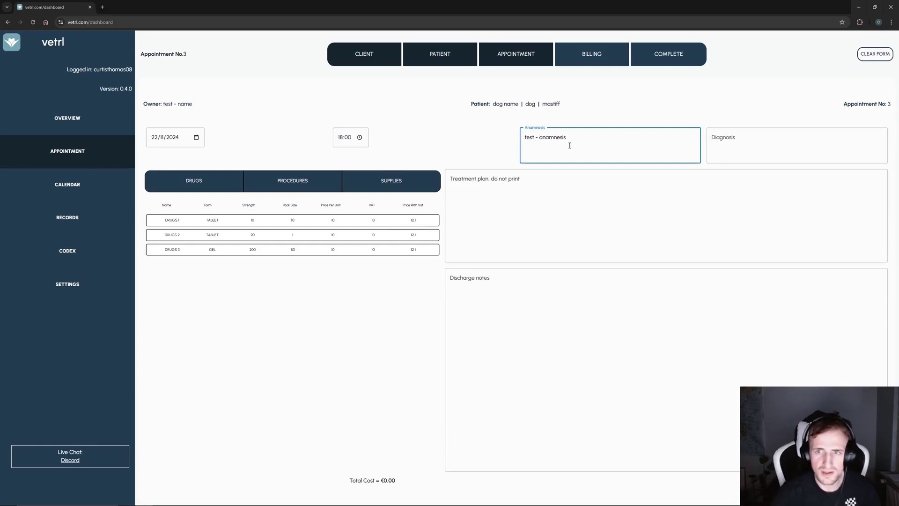
click(745, 150)
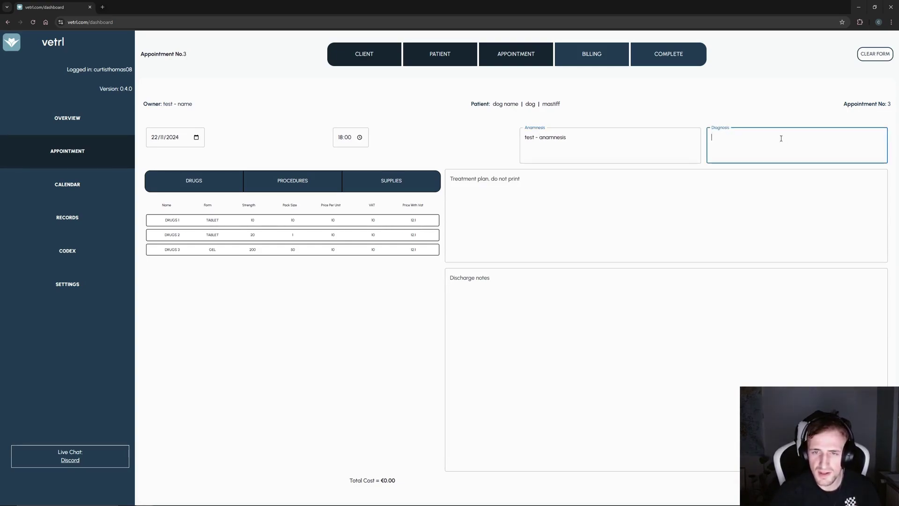
text(diagnosis)
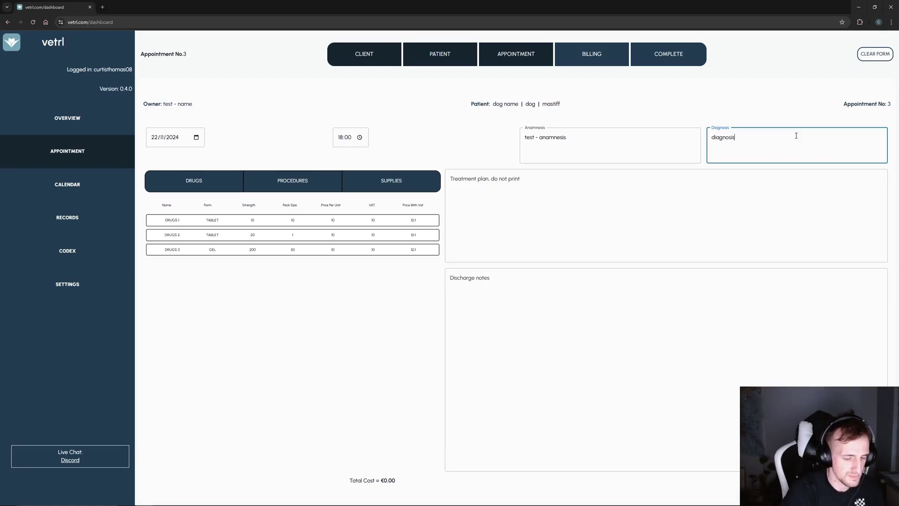
text( here)
- Enter treatment plan 'treatment' and discharge notes 'notes go here'
click(573, 192)
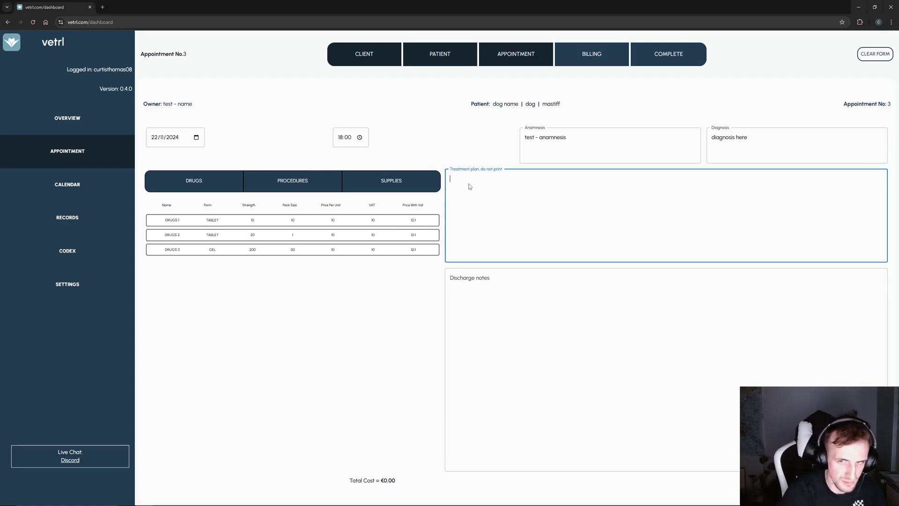
text(treatment)
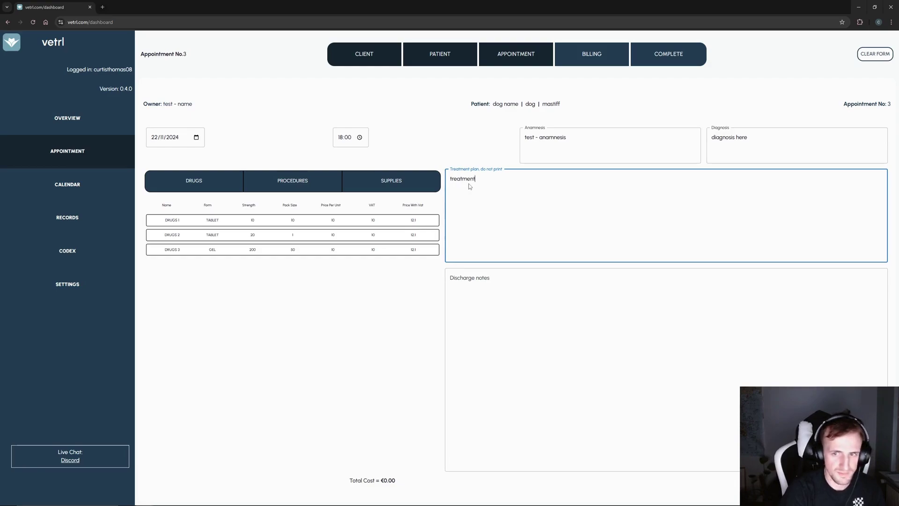
click(483, 323)
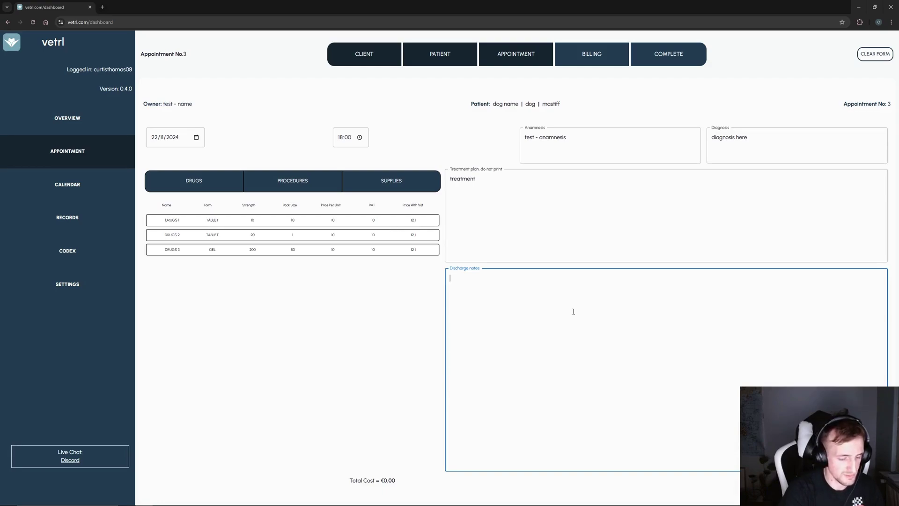
text(notes g)
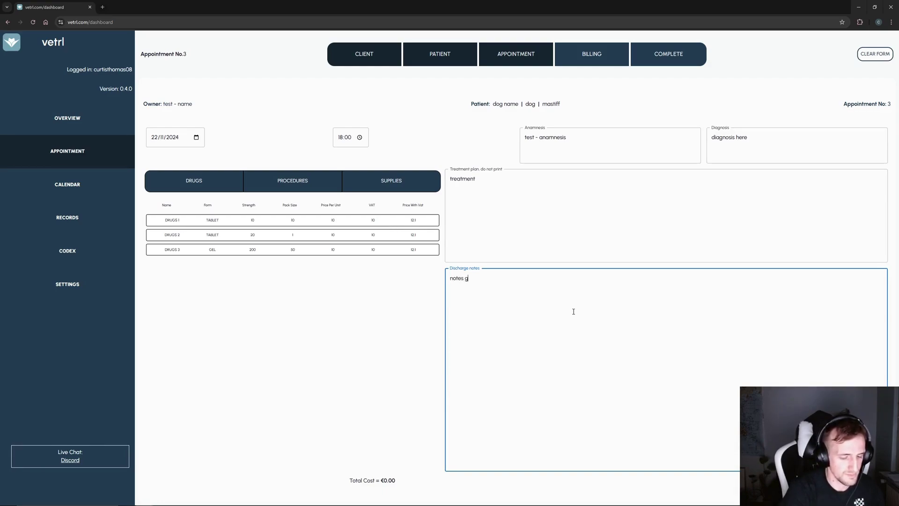
text(o here)
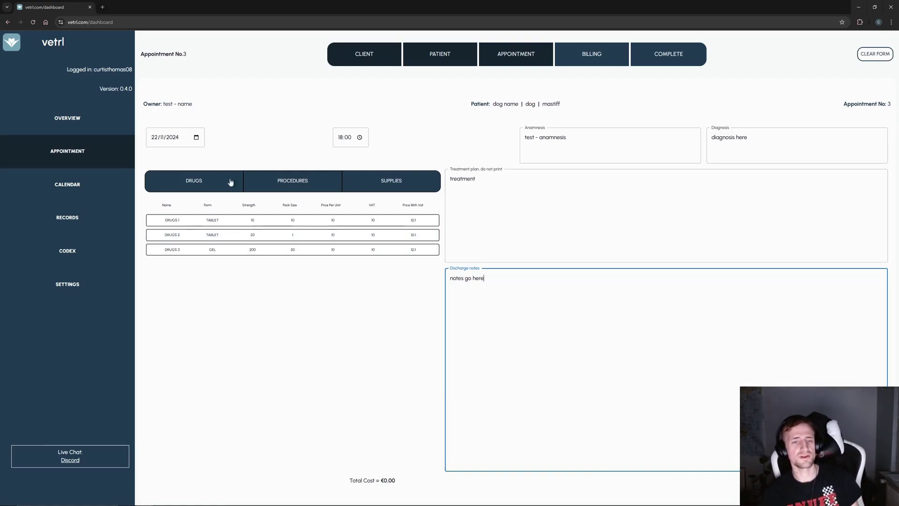
- Add DRUGS 1 and DRUGS 3 to the appointment bill
click(197, 178)
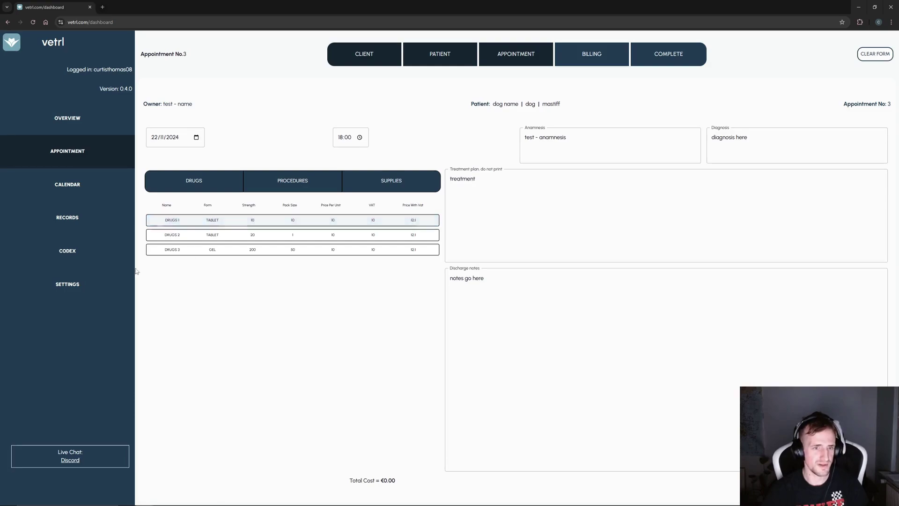
click(189, 220)
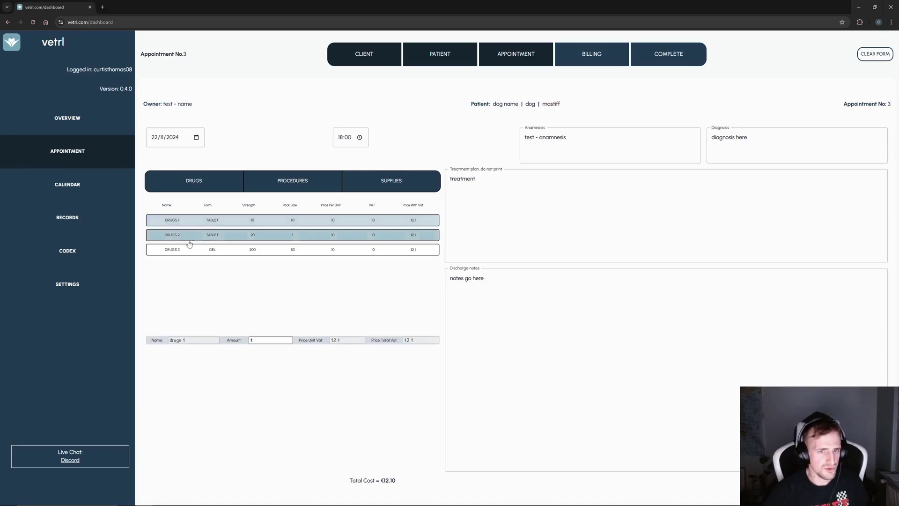
click(192, 249)
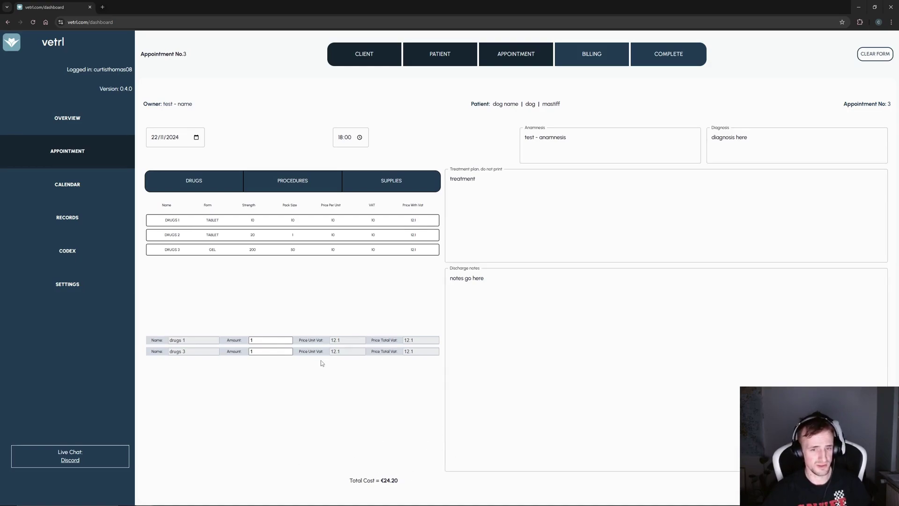
- Set the drugs 1 amount to 2 and drugs 3 to 1, totalling €36.30
click(269, 340)
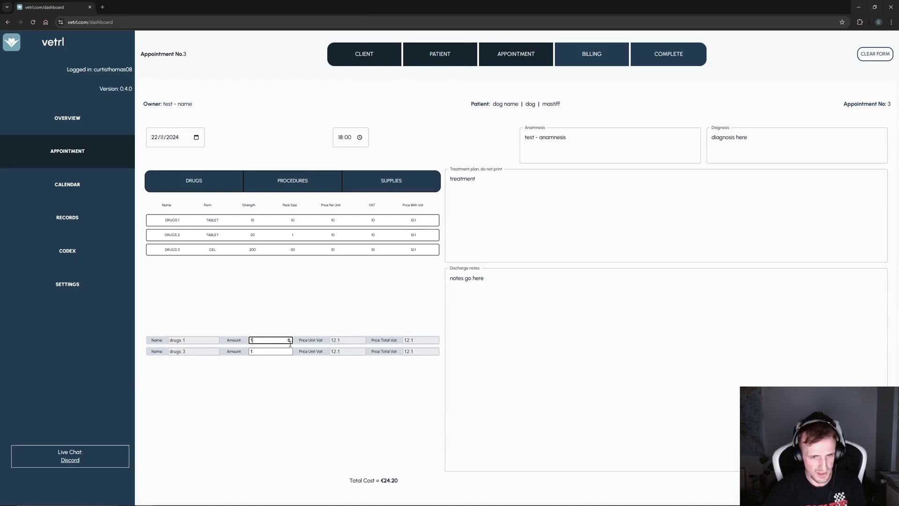
click(289, 339)
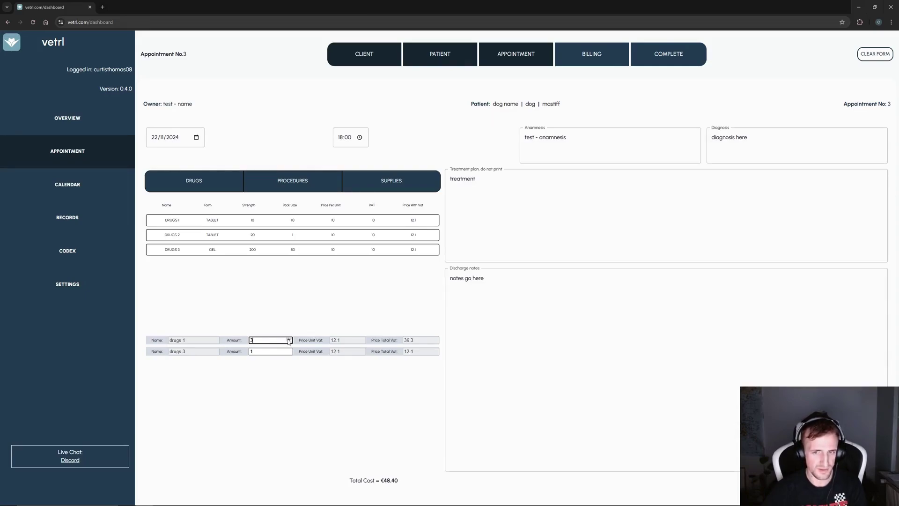
click(289, 338)
click(289, 338)
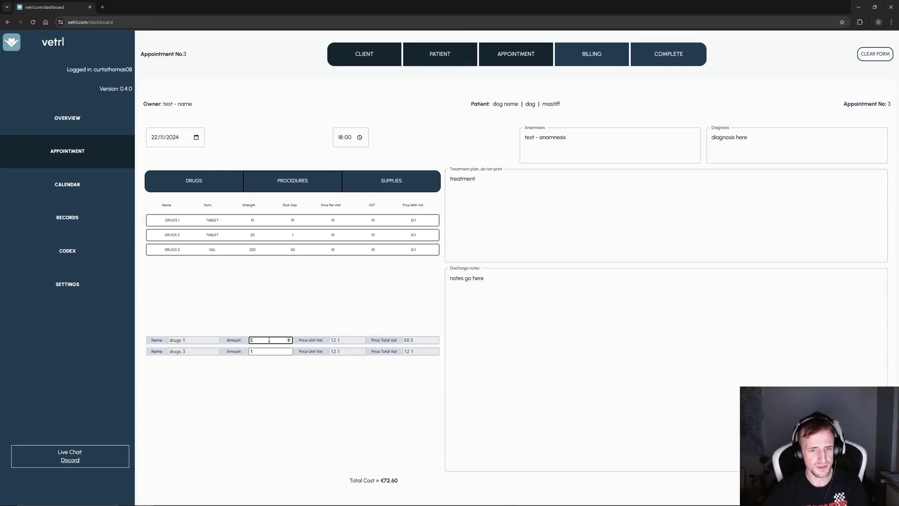
text(100)
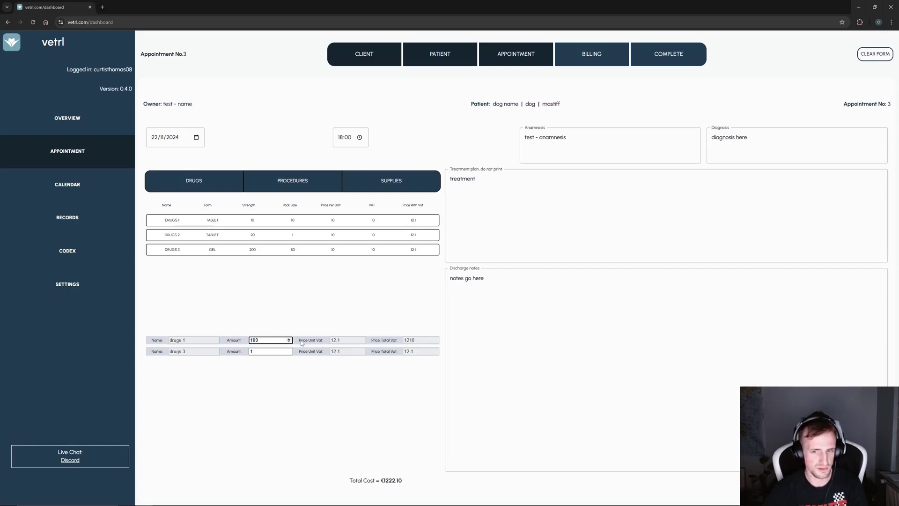
key(BackSpace)
key(BackSpace)
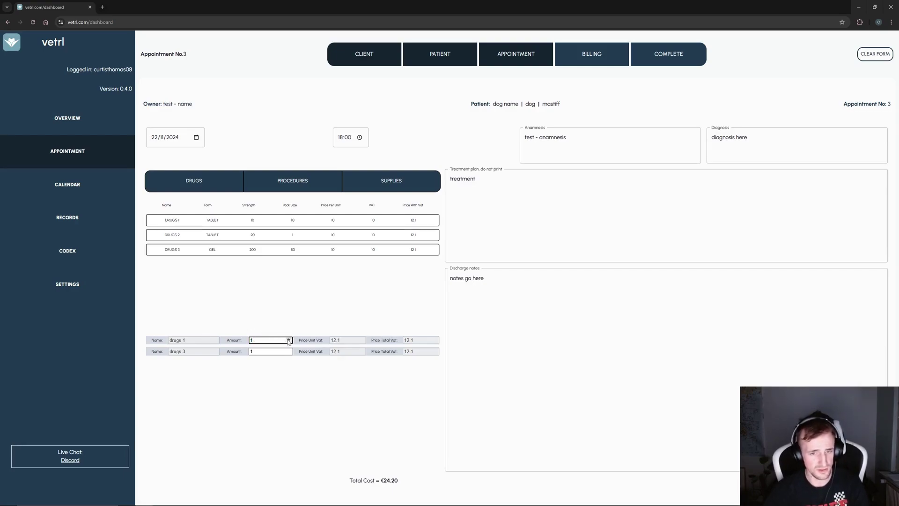
click(288, 339)
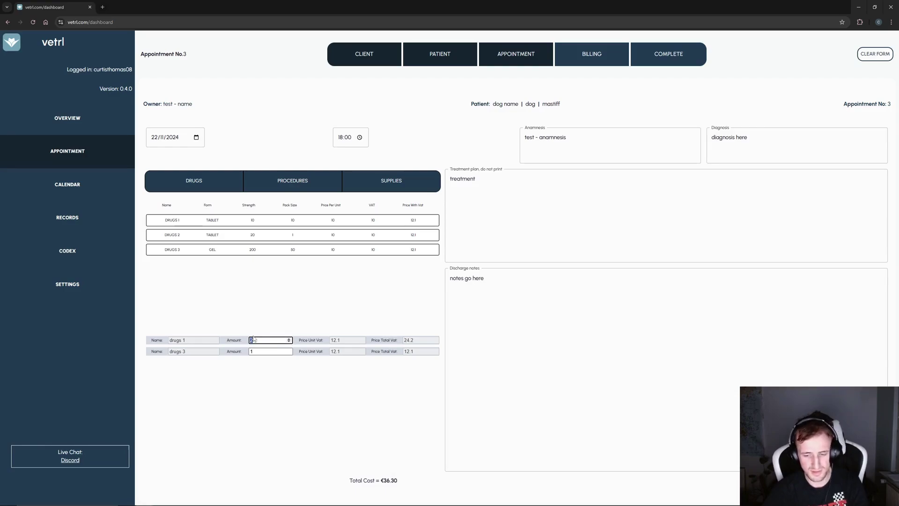
click(267, 352)
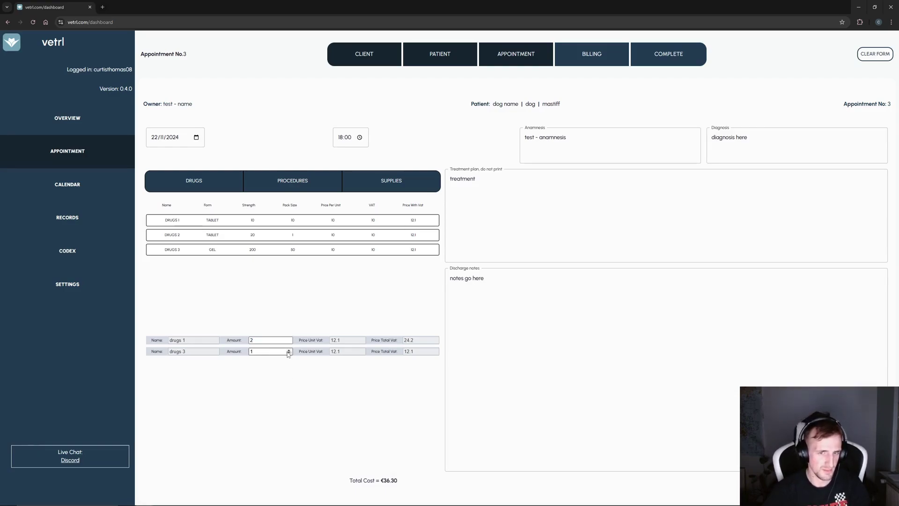
click(304, 179)
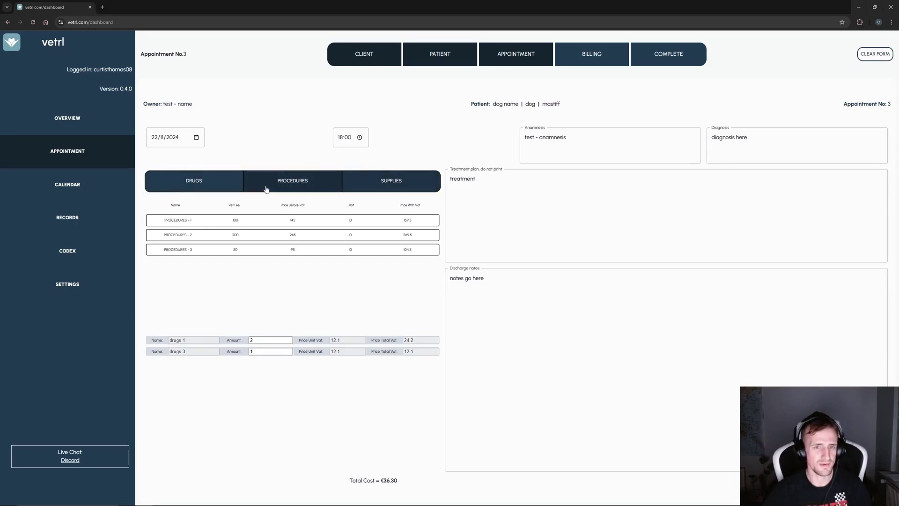
- Add procedures - 1 to the appointment bill
click(203, 182)
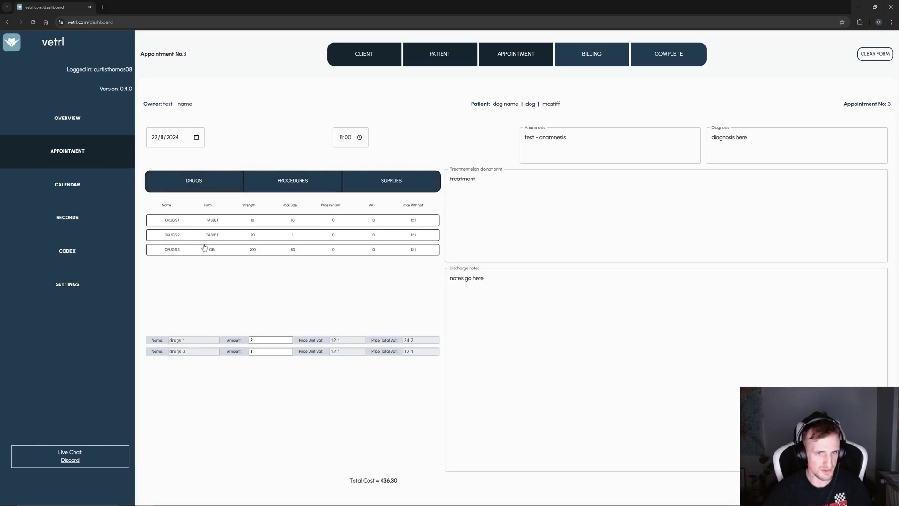
click(274, 184)
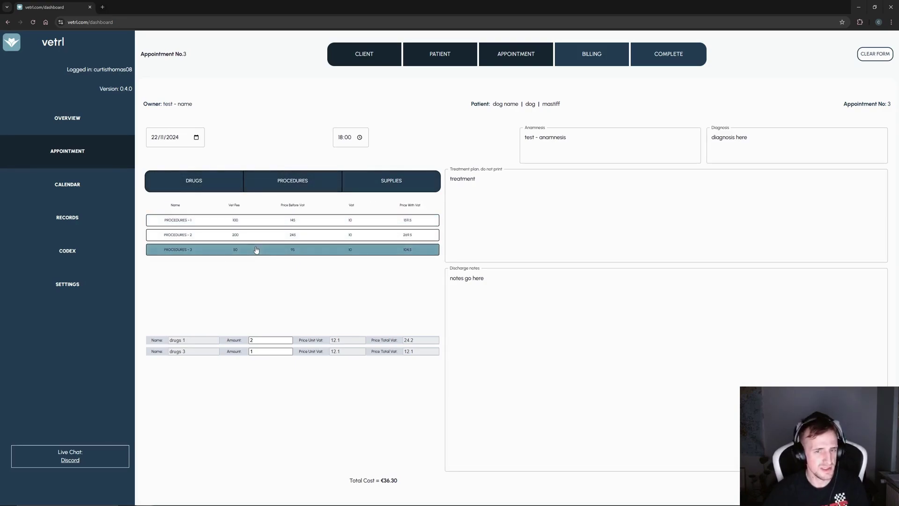
click(241, 220)
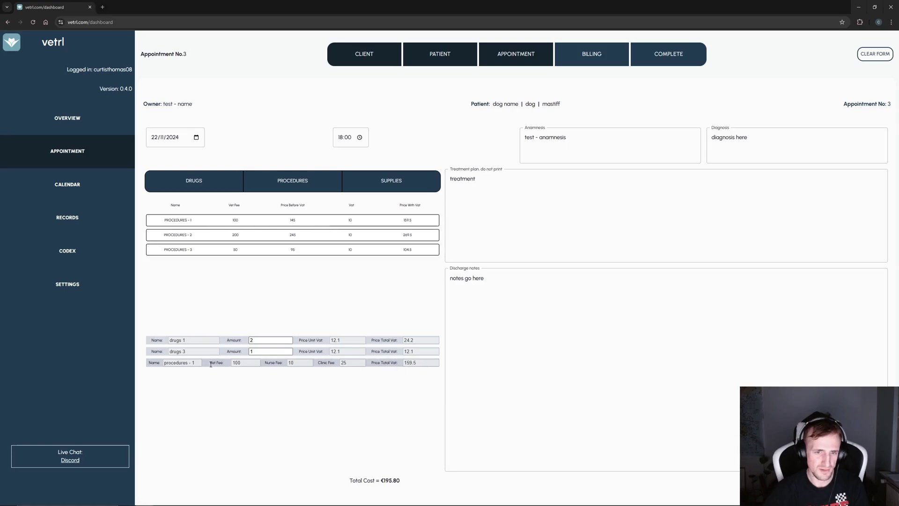
- Add supply - 3 with amount 2, bringing the total cost to €437.80
click(410, 184)
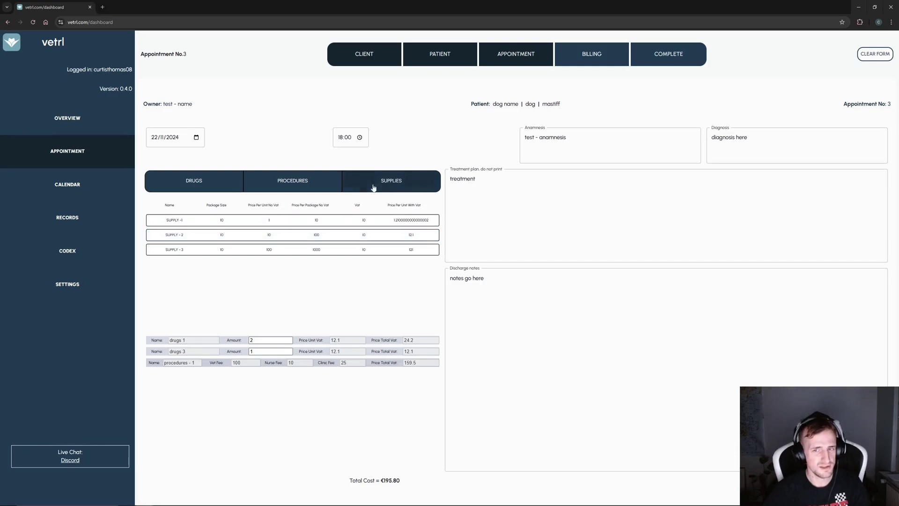
click(270, 245)
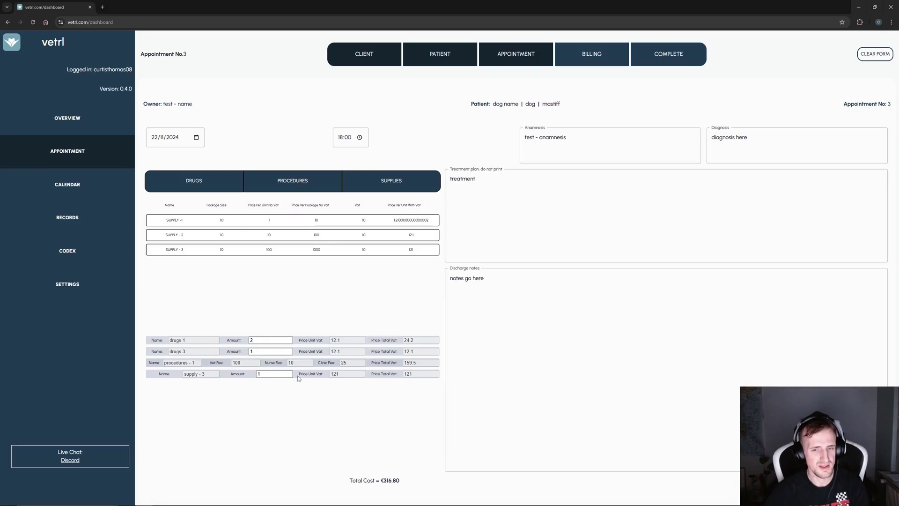
click(272, 375)
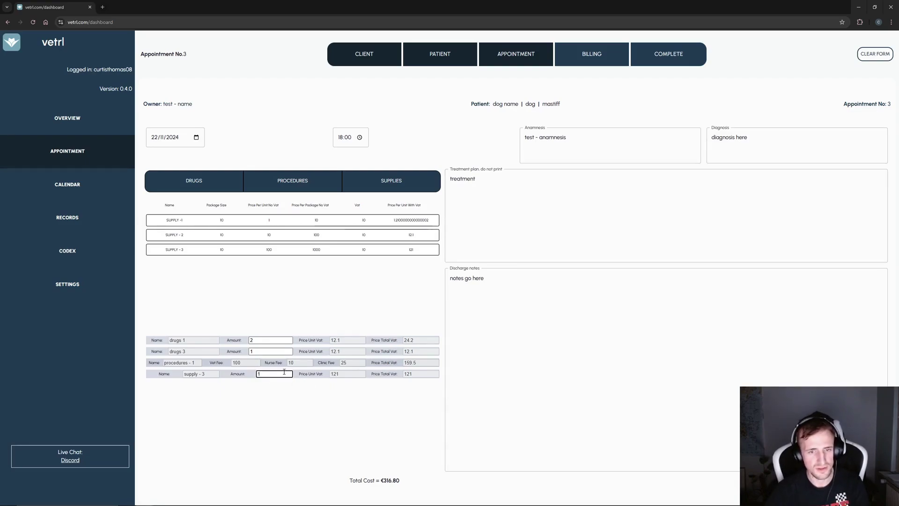
key(BackSpace)
text(20)
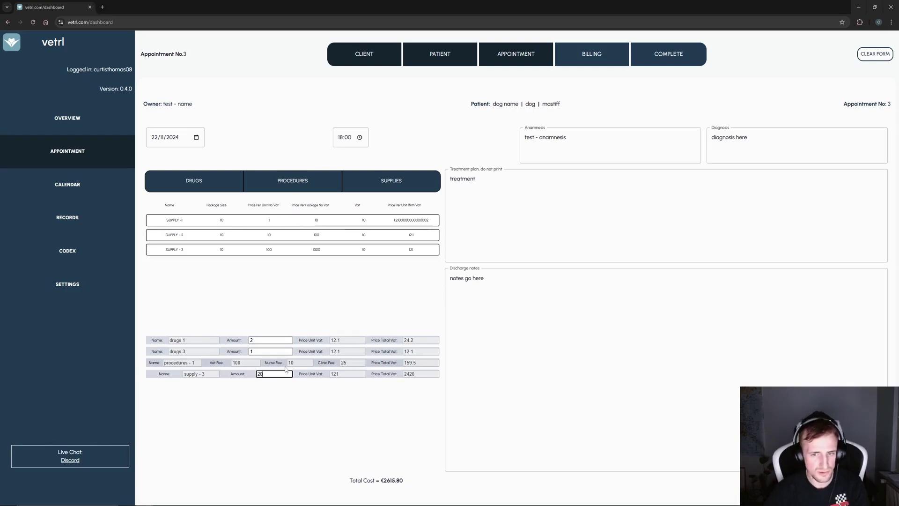
key(BackSpace)
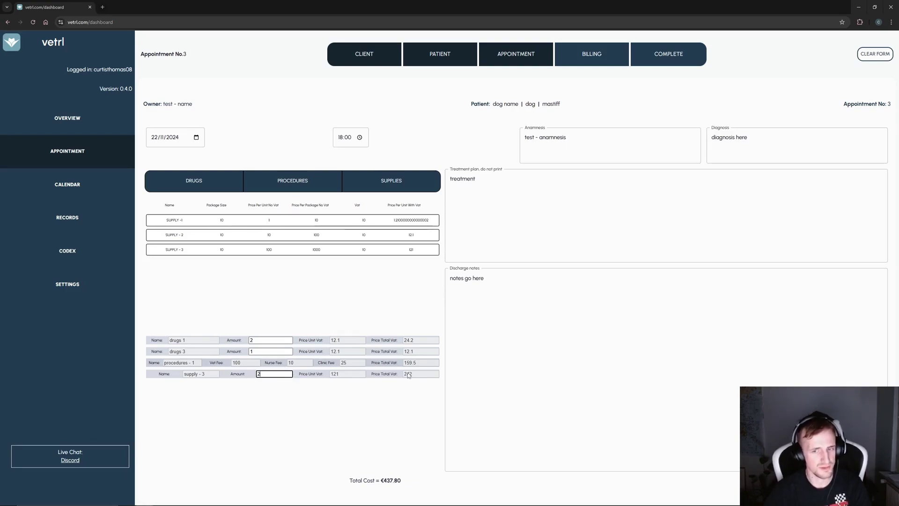
drag(402, 481, 349, 481)
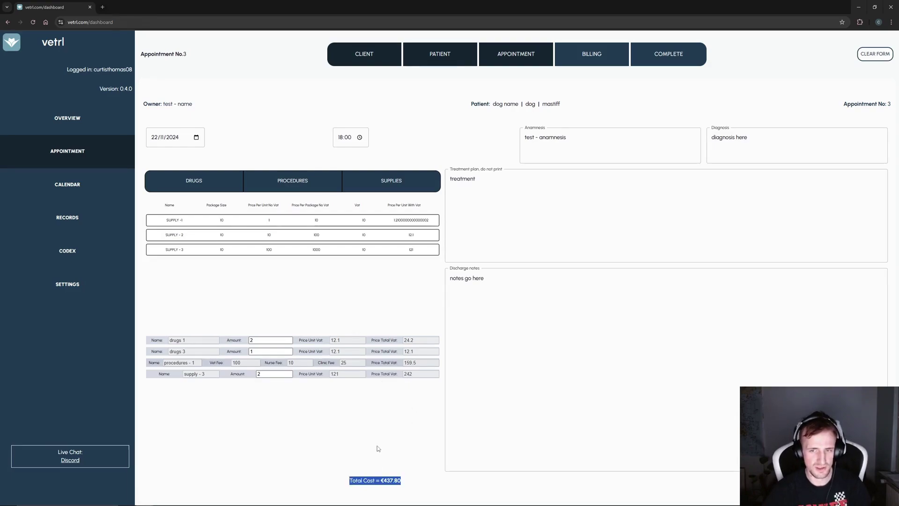
click(785, 252)
- Show the Billing step with €375 before VAT and €412.5 including €37.5 VAT
click(445, 55)
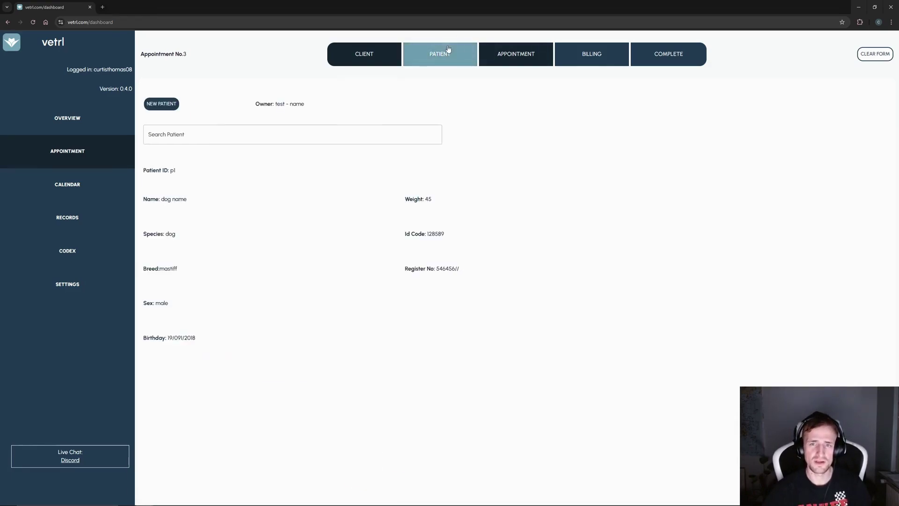
click(501, 53)
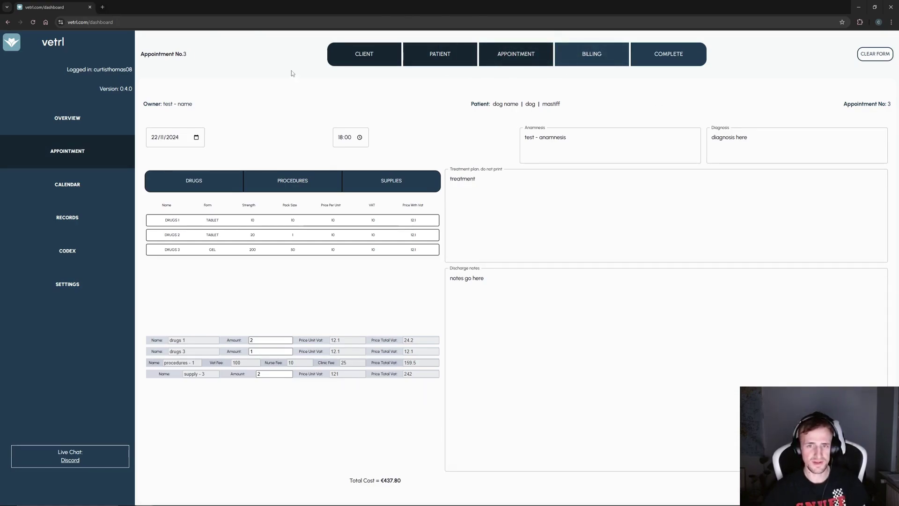
click(592, 55)
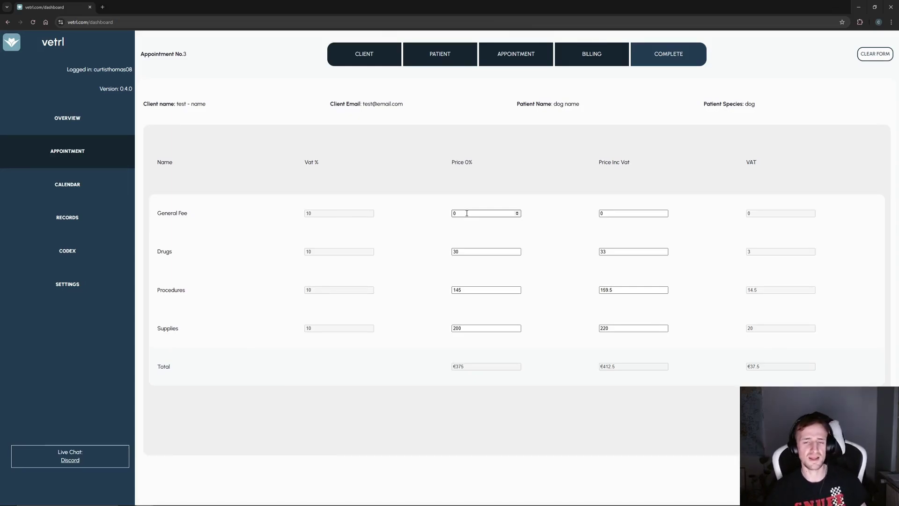
- Enter 300 for the General Fee and zero the Drugs, Procedures and Supplies prices
click(466, 214)
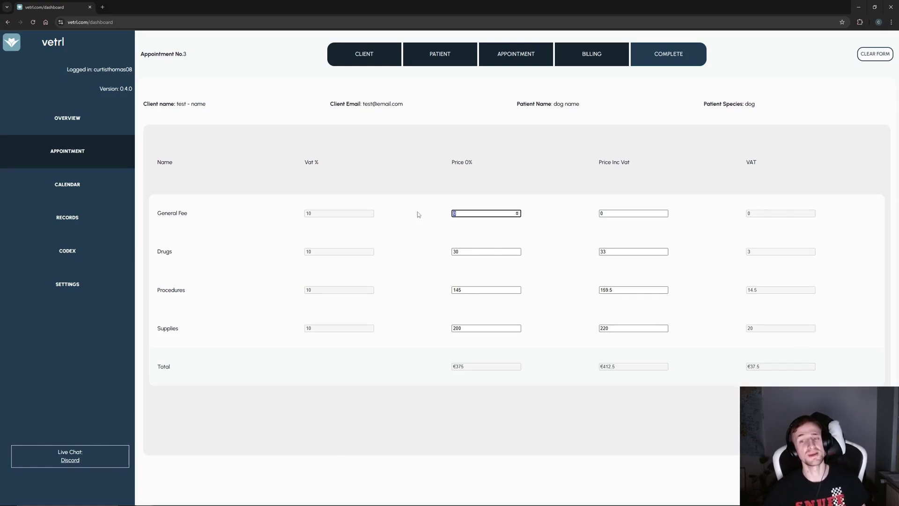
key(Tab)
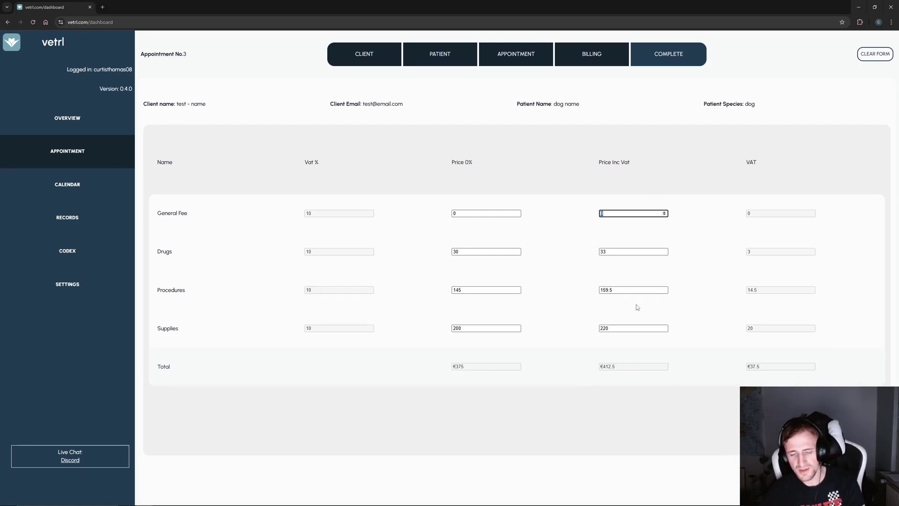
text(300)
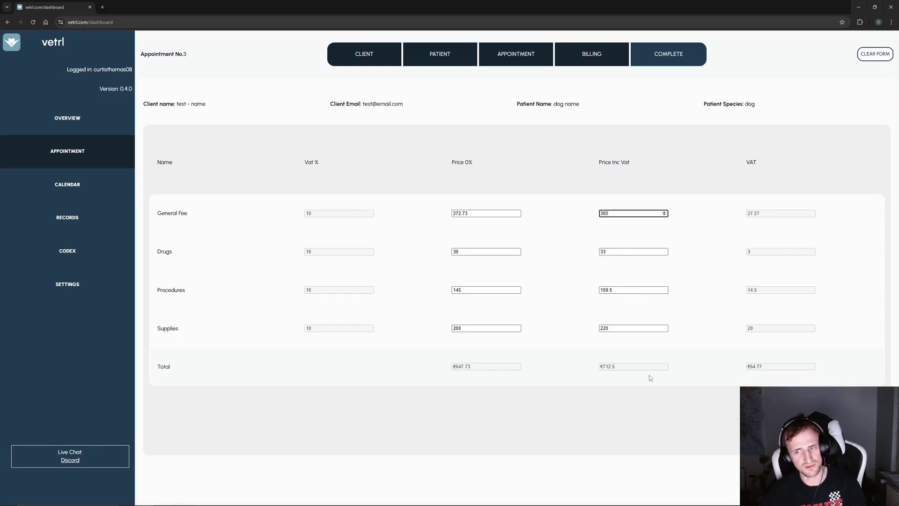
drag(478, 253, 443, 255)
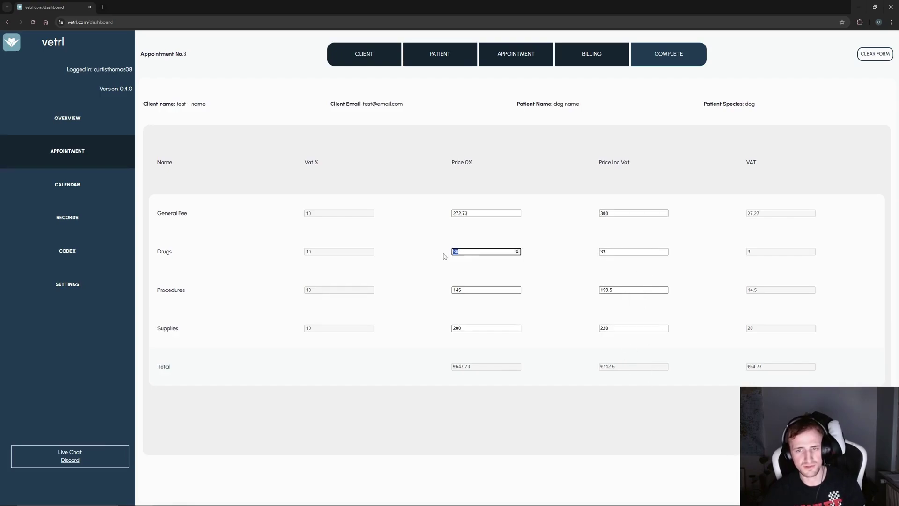
text(0)
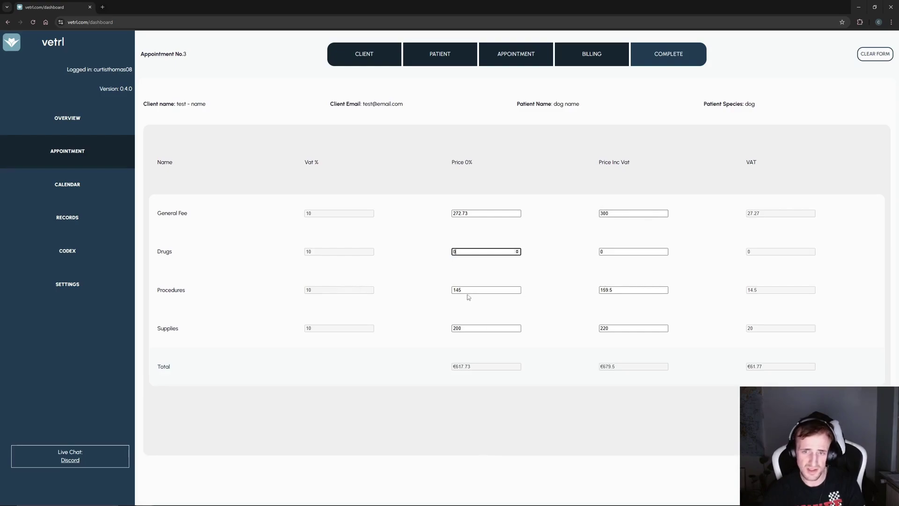
drag(469, 290, 440, 292)
text(0)
drag(475, 328, 422, 332)
text(0)
click(553, 348)
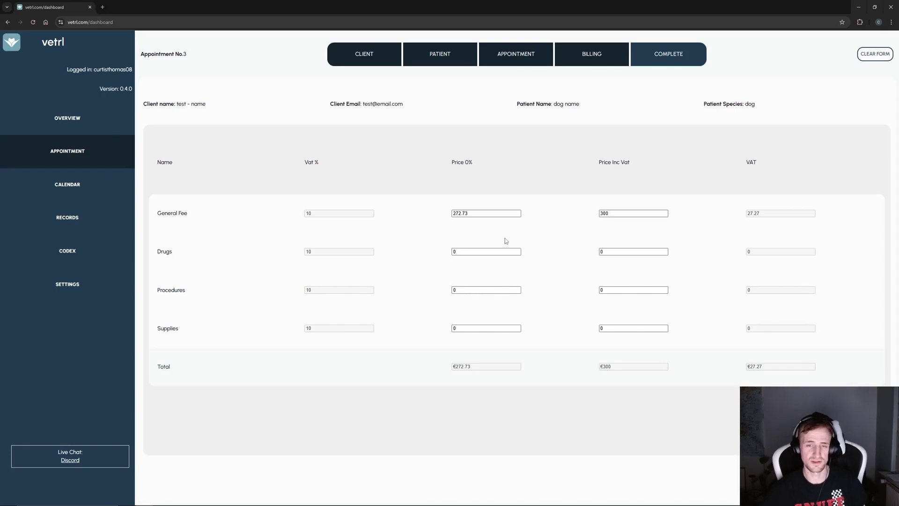
- Set prices including VAT: Drugs 100, Procedures 200, Supplies 50
click(477, 252)
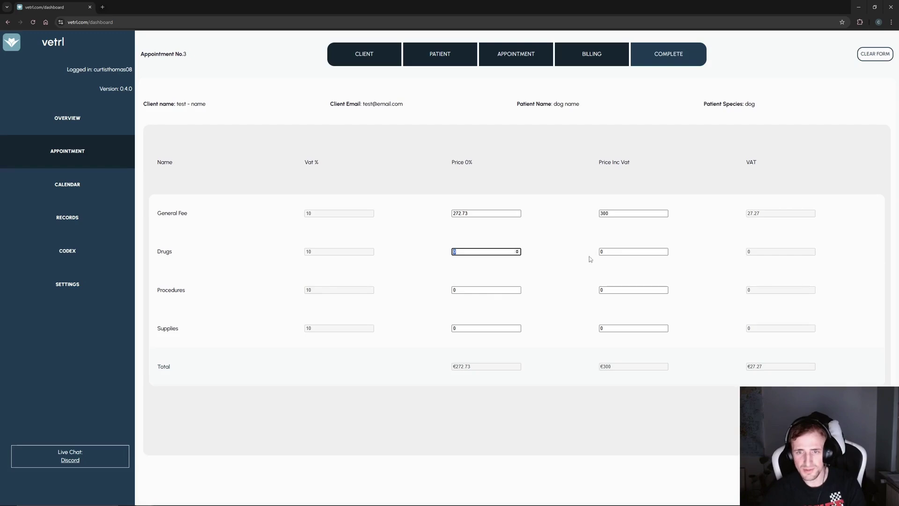
click(616, 251)
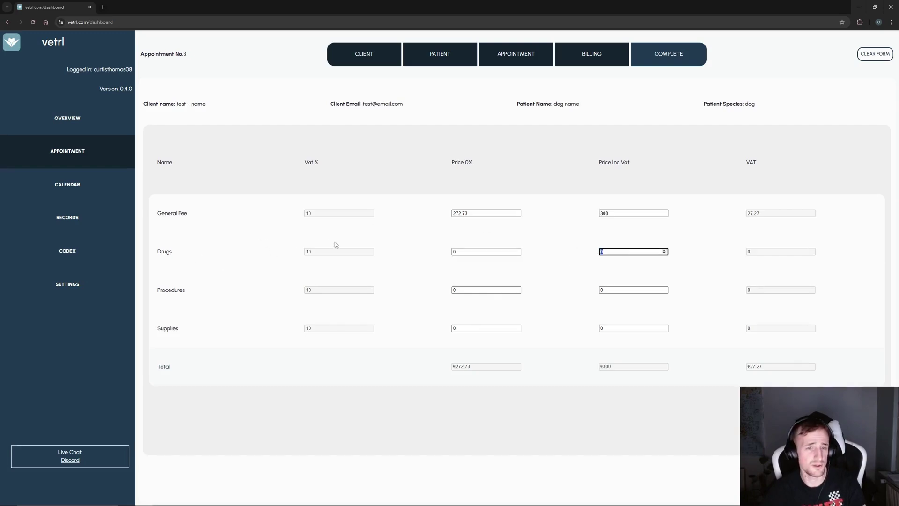
text(100)
click(604, 291)
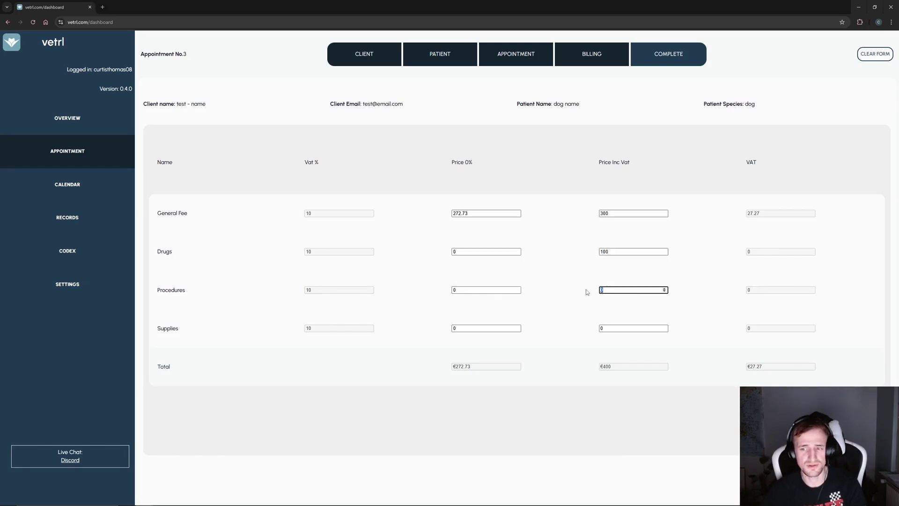
text(200)
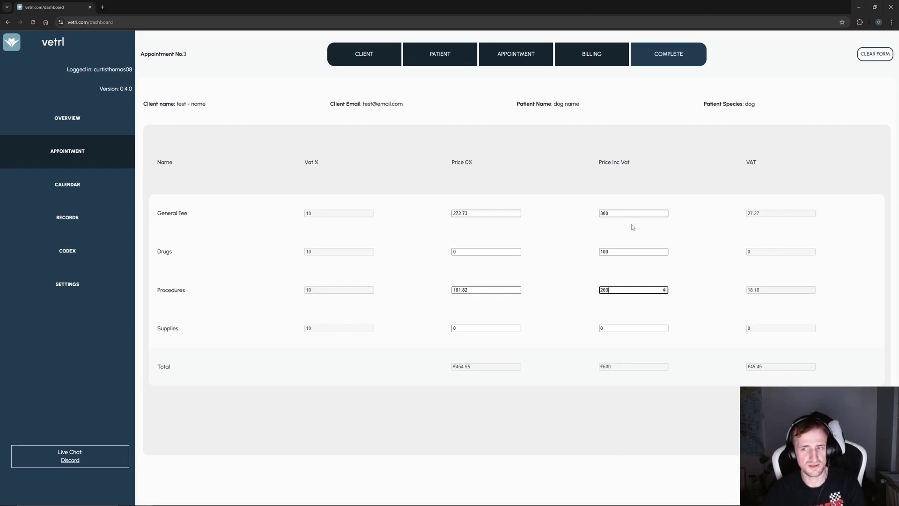
click(632, 213)
text(0)
click(609, 328)
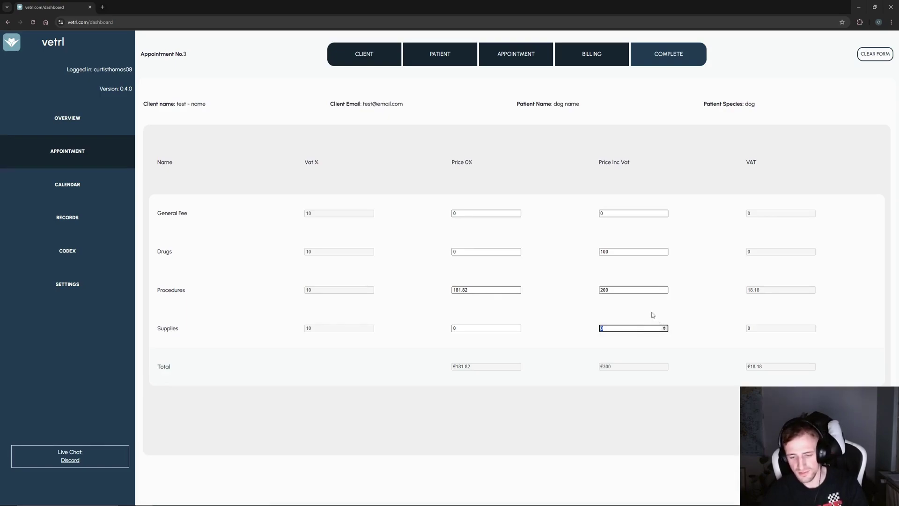
text(50)
click(686, 354)
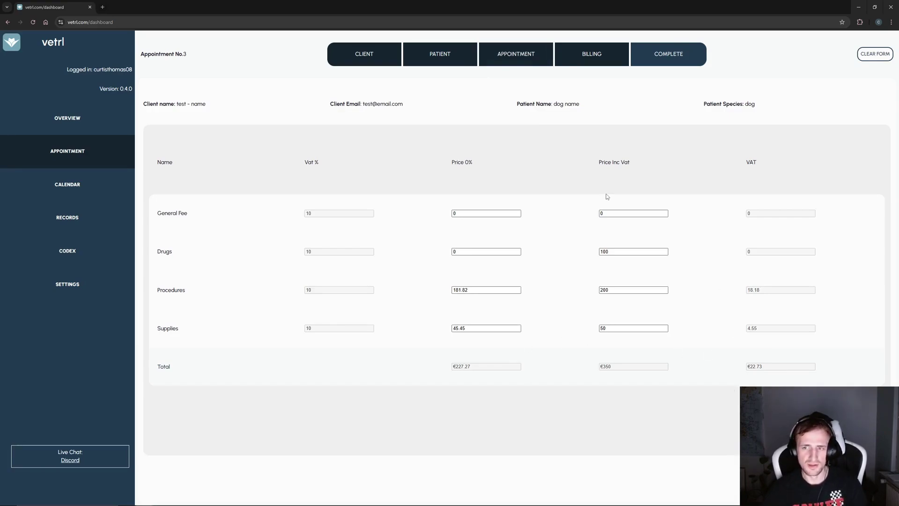
- Set the General Fee including VAT to 50 and view the €400.00 summary
double_click(604, 213)
text(50)
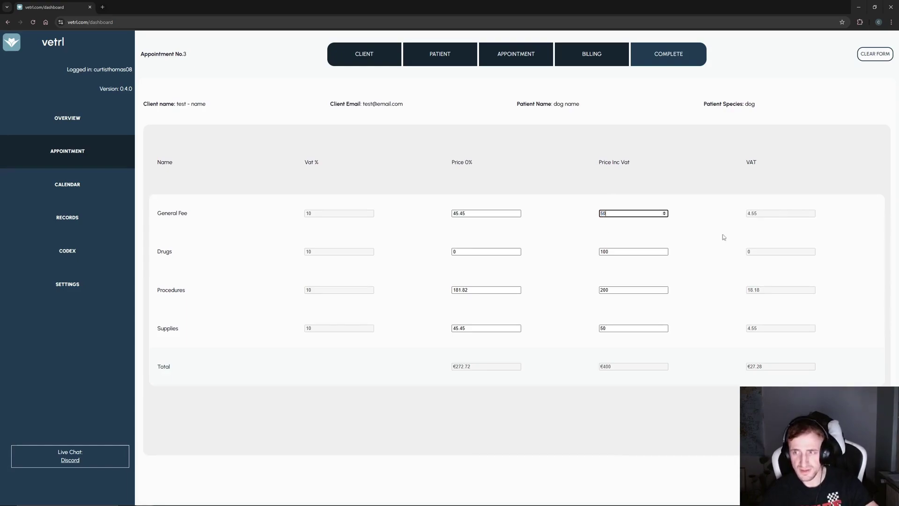
click(805, 188)
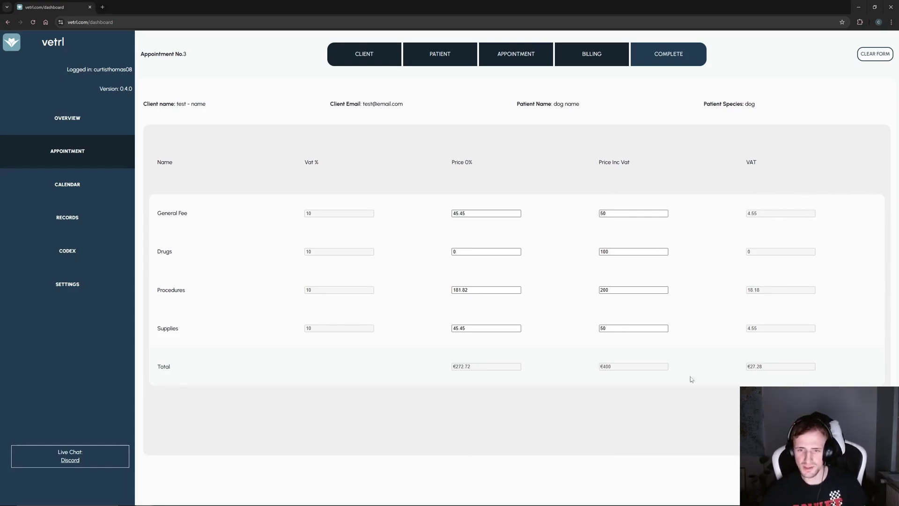
click(815, 420)
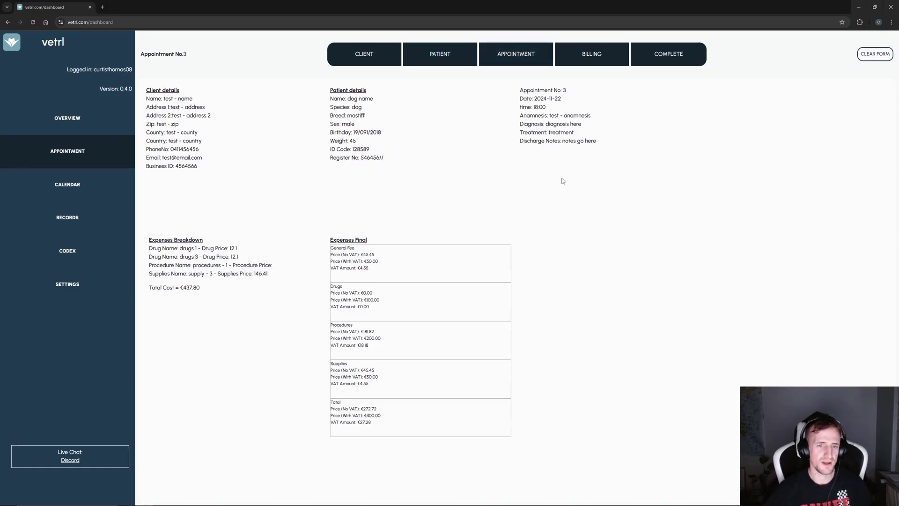
- Refresh the summary's final expenses and return to the appointment form
click(580, 64)
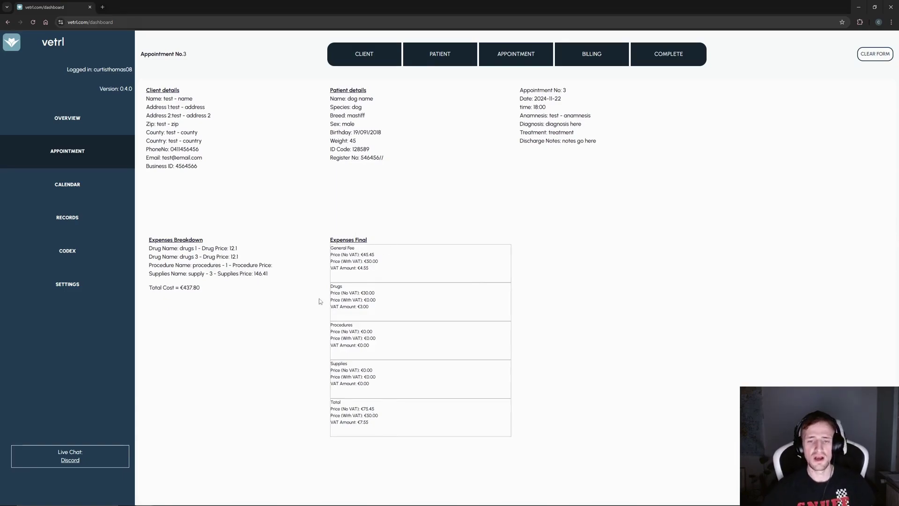
click(515, 55)
- Save Appointment No. 3 from its completed summary and acknowledge the 'Record Saved' alert
click(446, 62)
click(577, 62)
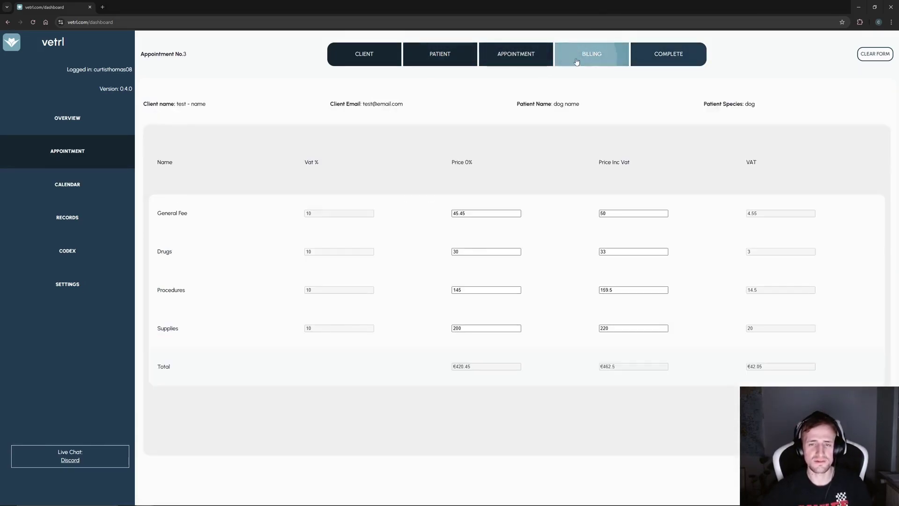
click(524, 60)
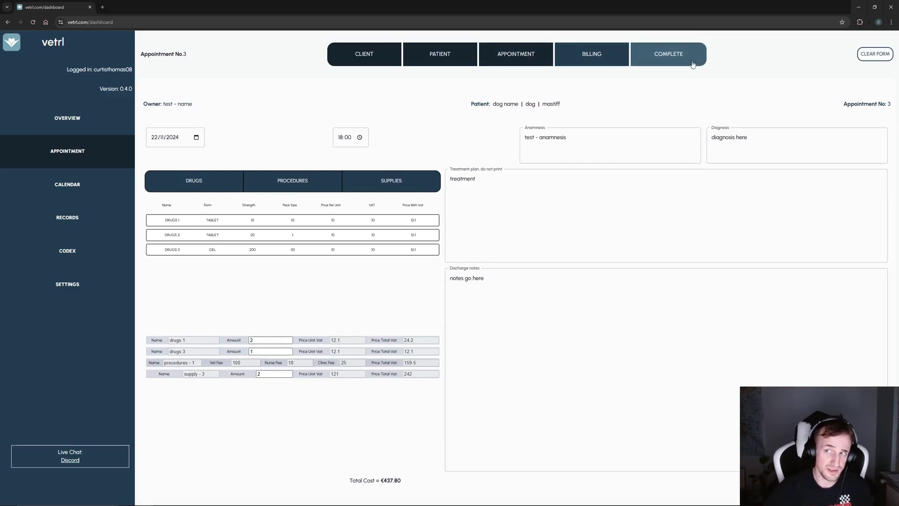
click(666, 56)
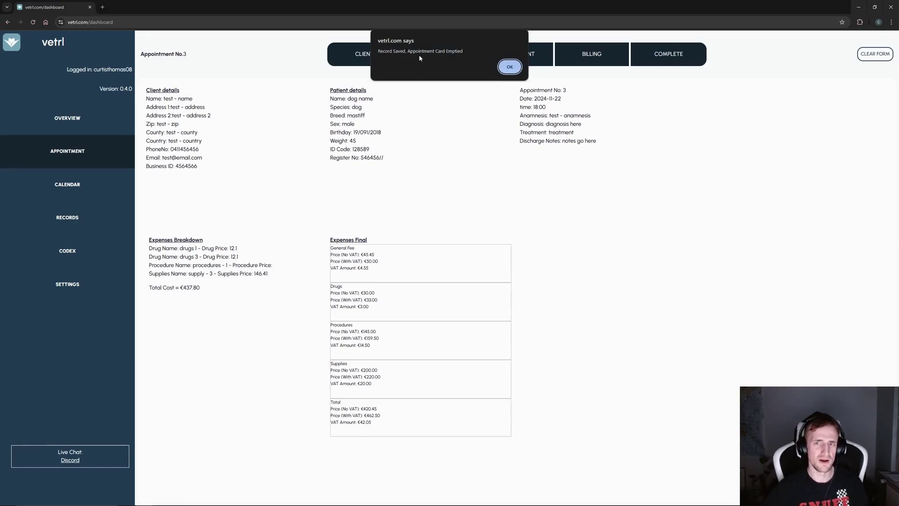
click(509, 67)
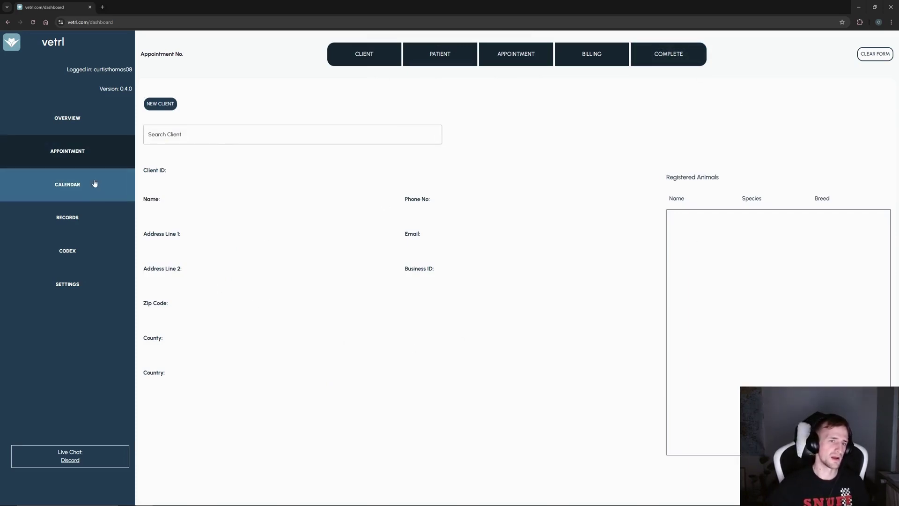
- Inspect the saved Appointment No. 3 record, then view the 18–24 November calendar week
click(77, 220)
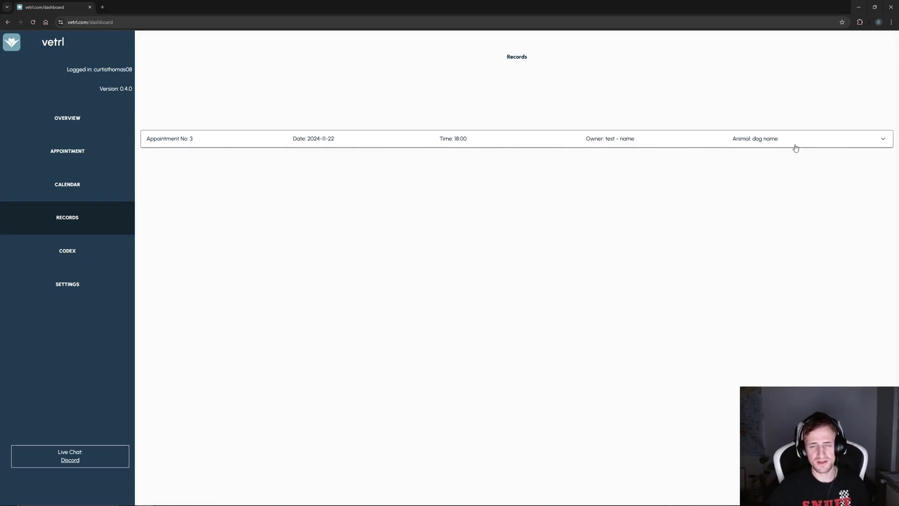
click(822, 136)
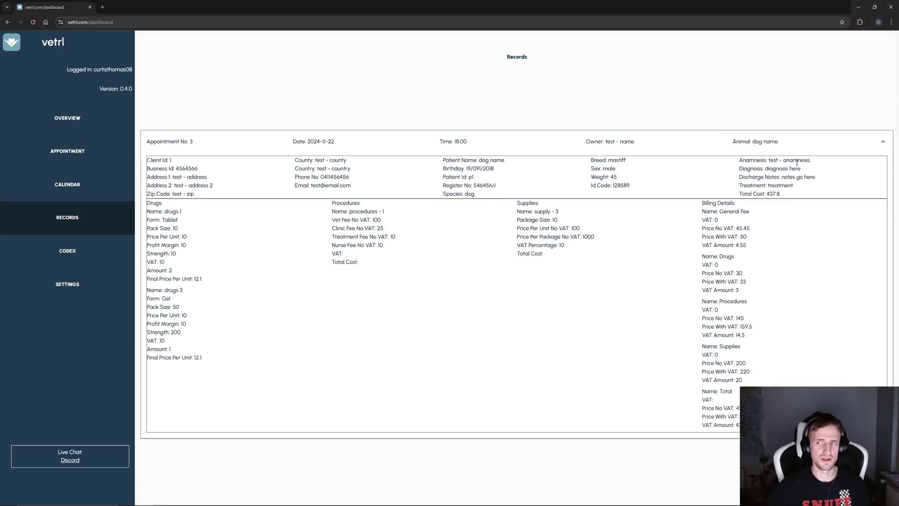
click(747, 136)
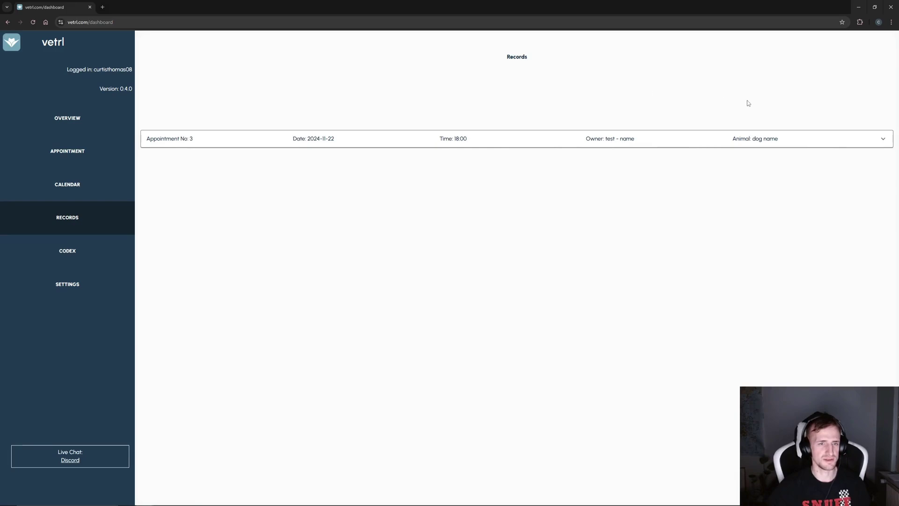
click(73, 194)
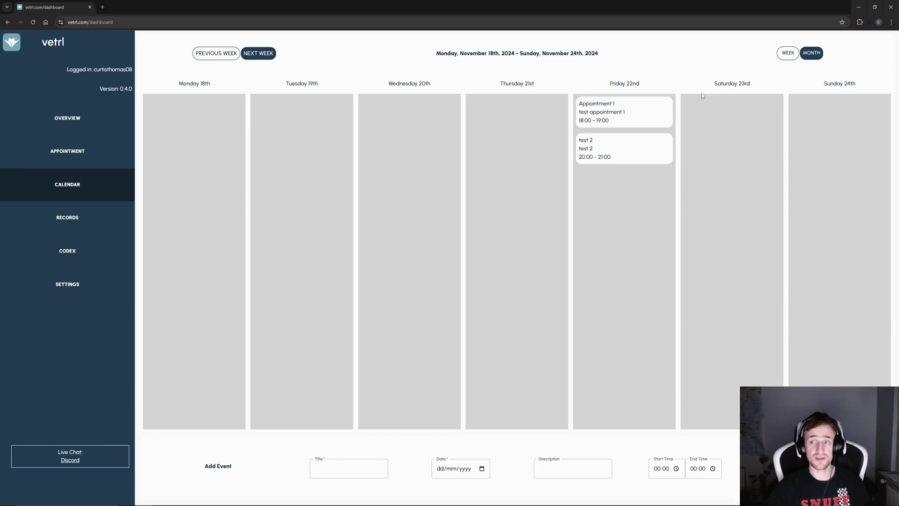
- Switch the calendar to month and back to week, then start a new appointment from Overview
click(812, 53)
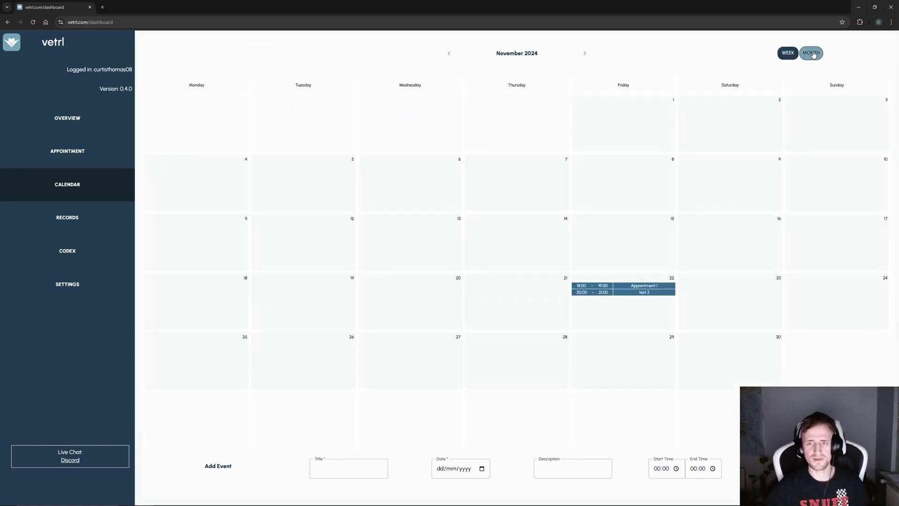
click(791, 55)
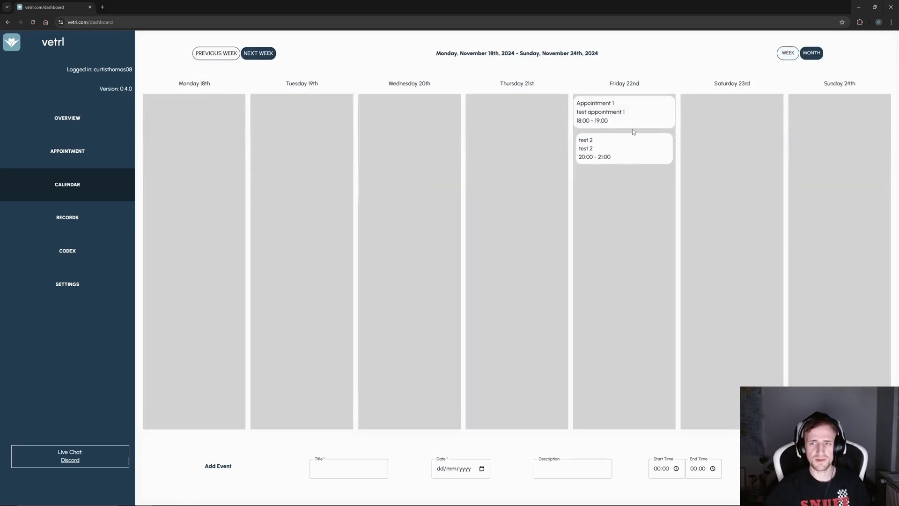
click(96, 112)
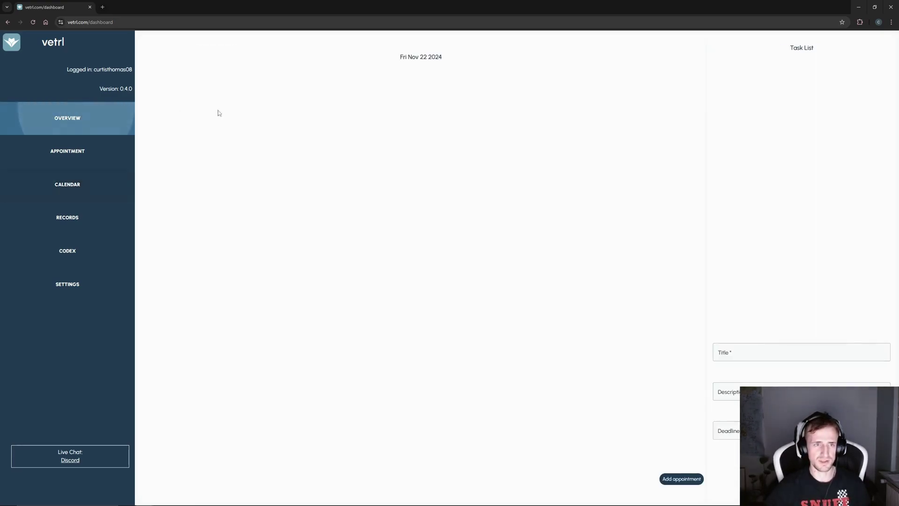
click(682, 479)
- Set the appointment date to 29/11/2024 and enter the title and a 'test' description
click(285, 89)
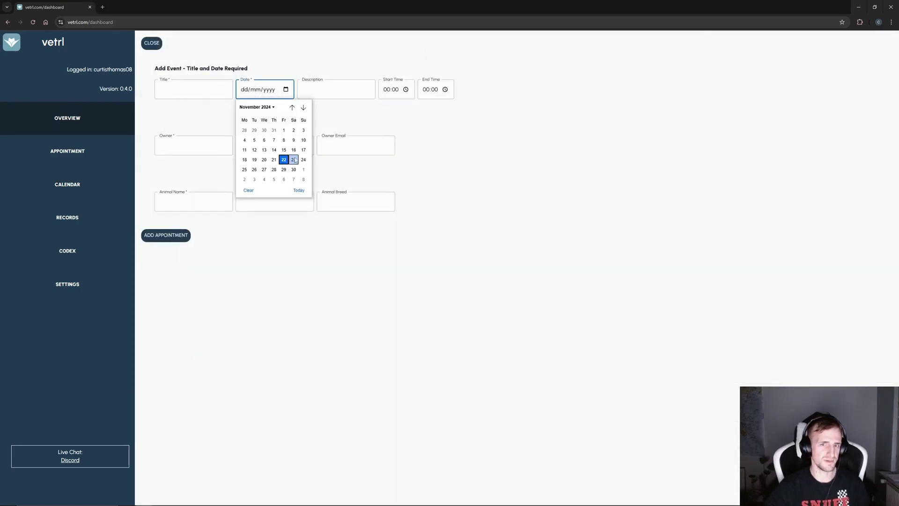
click(284, 170)
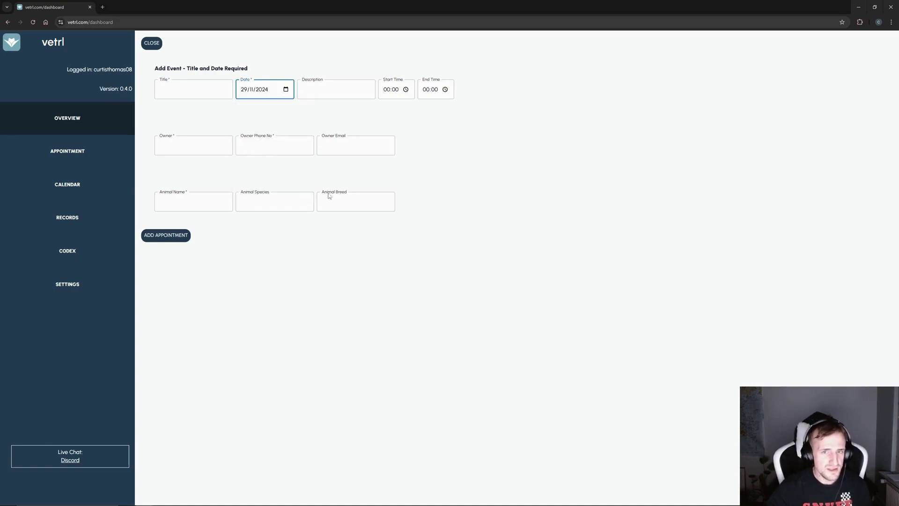
click(191, 86)
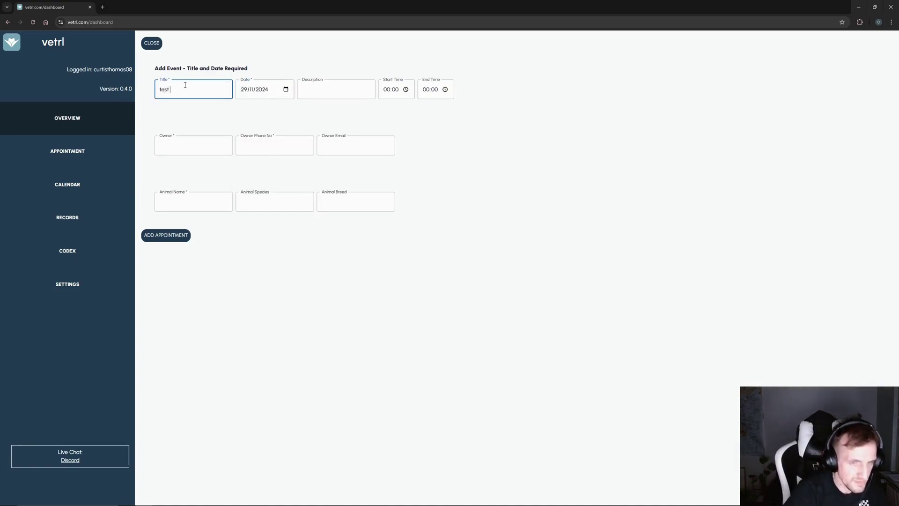
click(335, 94)
text(test)
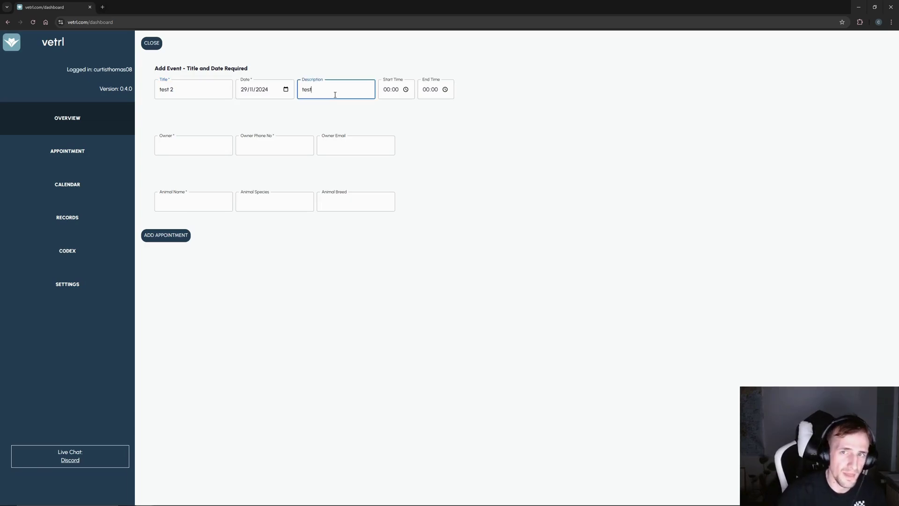
- Fill the owner name, phone, e-mail and animal fields with the copied word 'test'
click(171, 148)
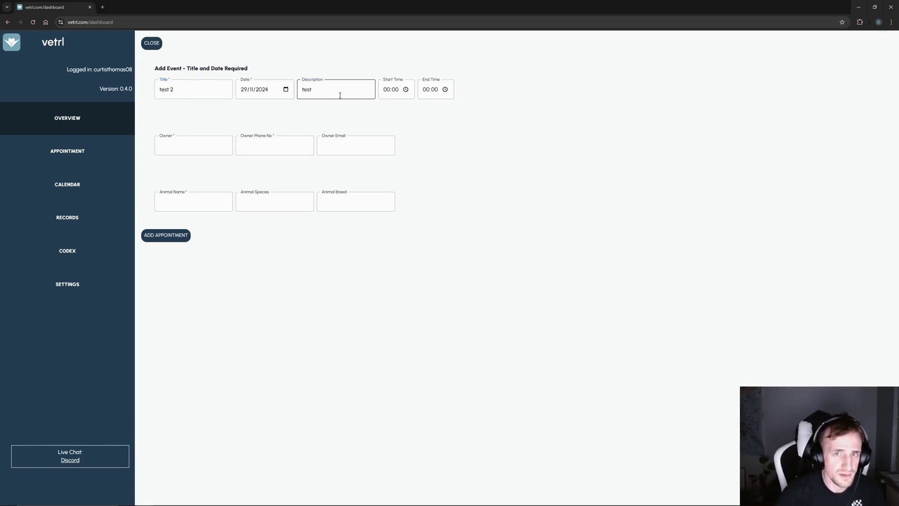
drag(338, 94, 281, 96)
key(ctrl+c)
click(204, 150)
key(ctrl+v)
click(297, 143)
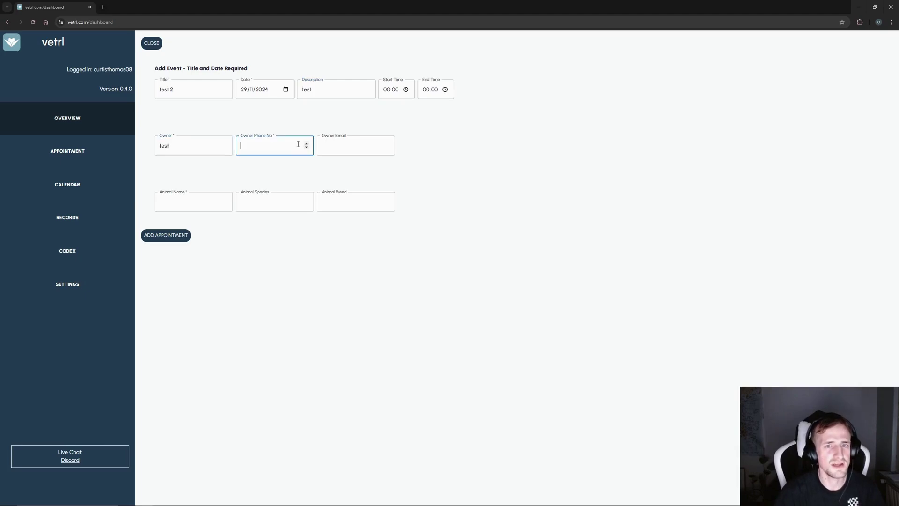
key(ctrl+v)
click(336, 147)
key(ctrl+v)
click(213, 201)
key(ctrl+v)
click(277, 205)
key(ctrl+v)
key(ctrl+v)
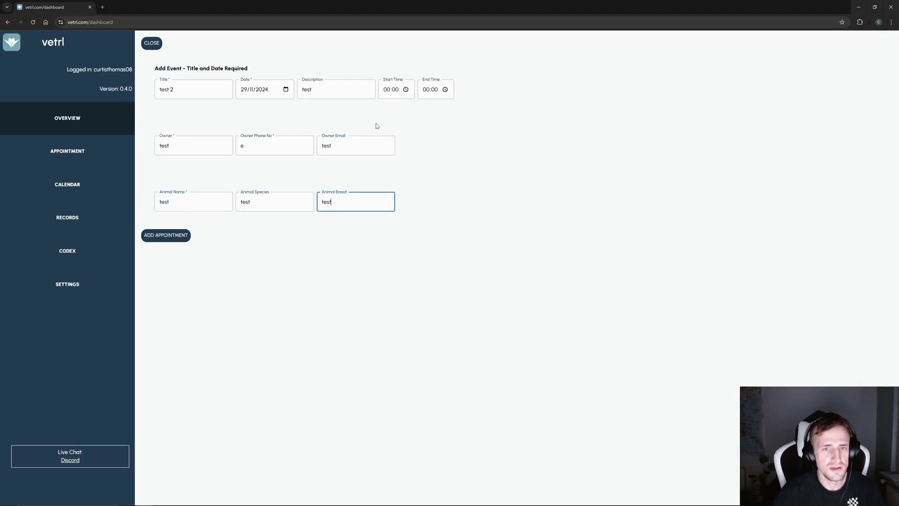
- Replace the owner phone number with 012545
click(242, 145)
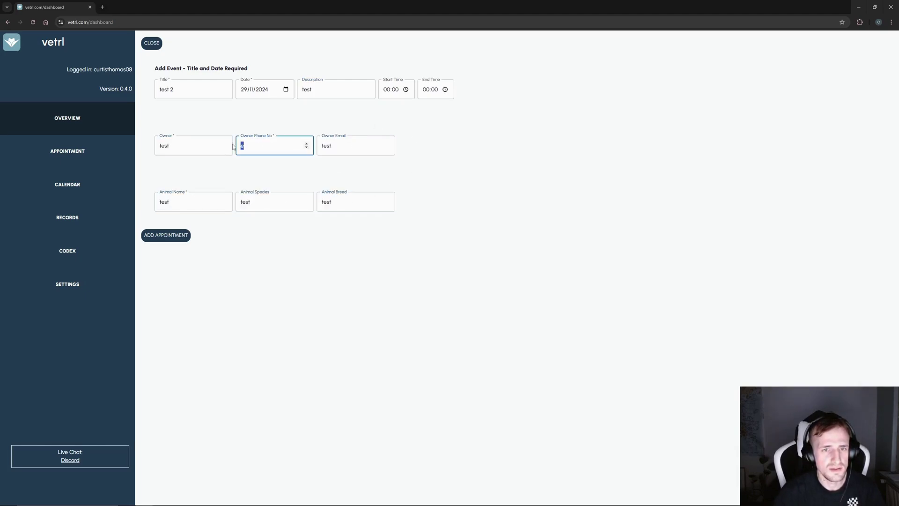
click(406, 90)
drag(283, 140, 232, 152)
text(01)
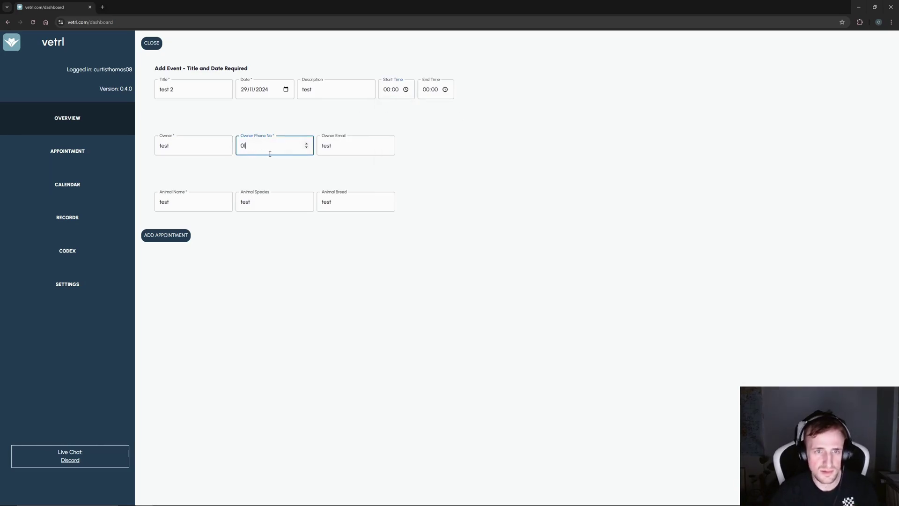
text(2545)
- Set the appointment time from 05:00 to 06:00 and add the appointment
click(406, 90)
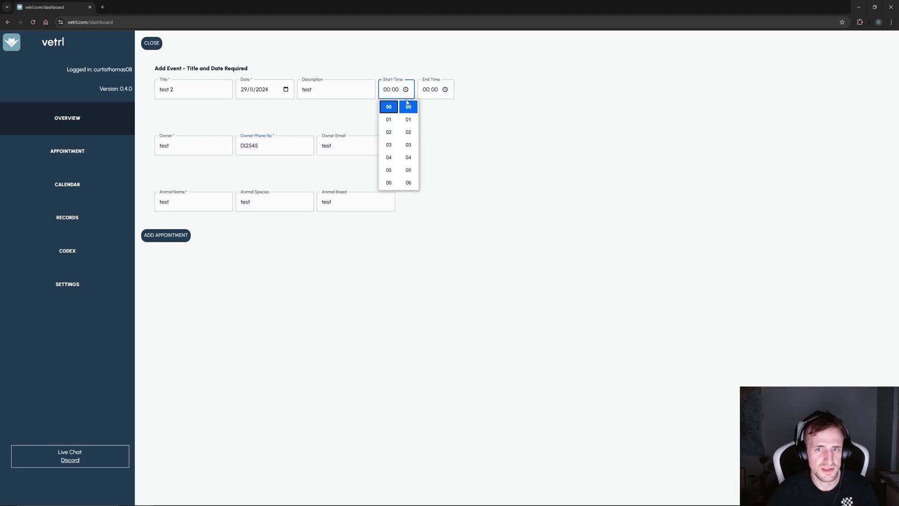
click(388, 170)
click(445, 89)
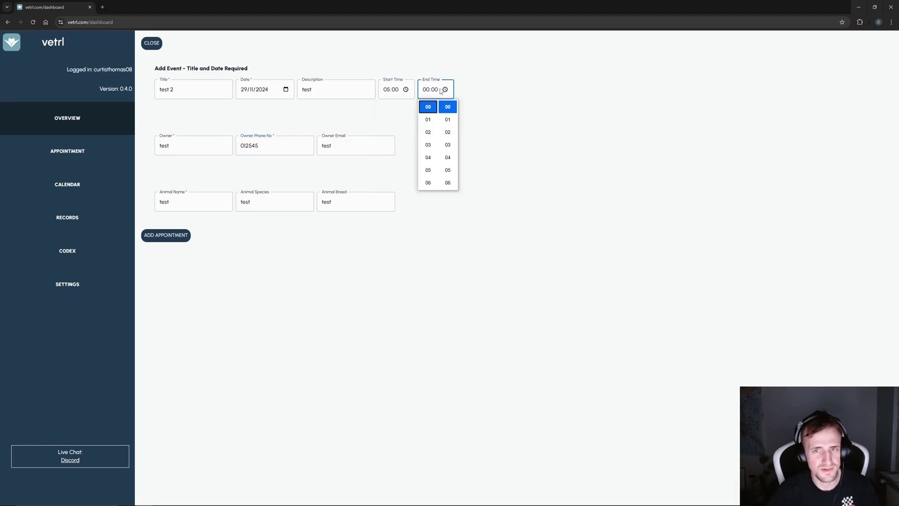
click(428, 183)
click(165, 234)
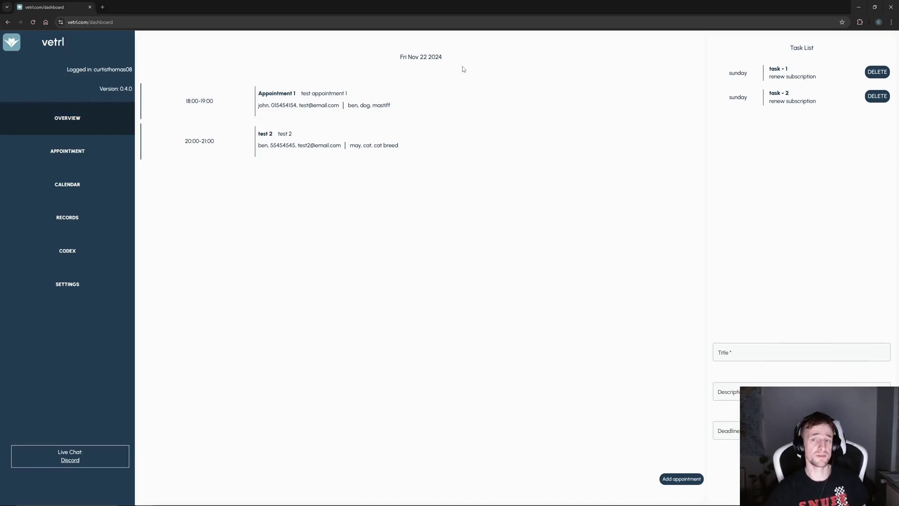
drag(464, 70, 395, 59)
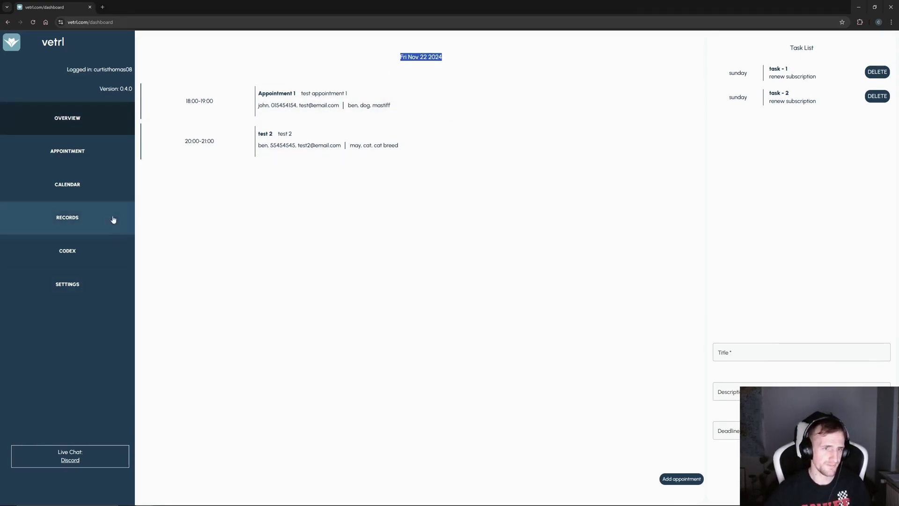
click(80, 187)
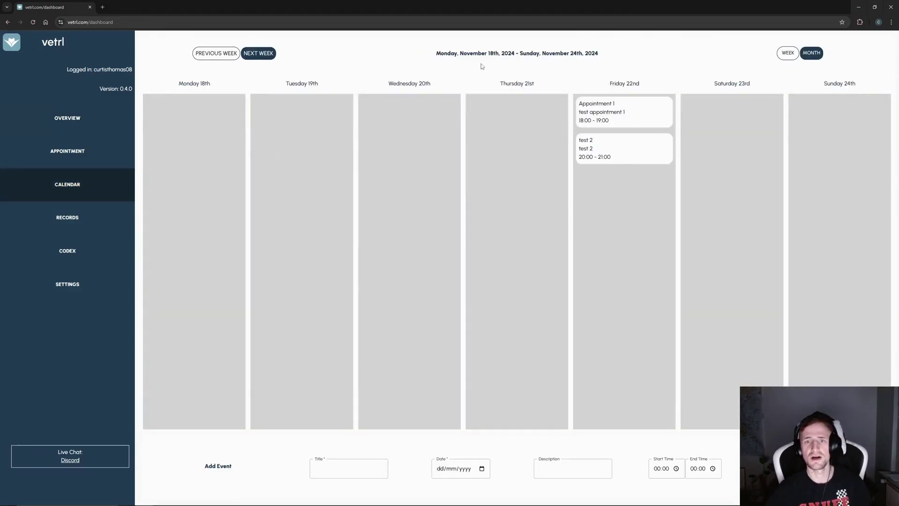
click(273, 57)
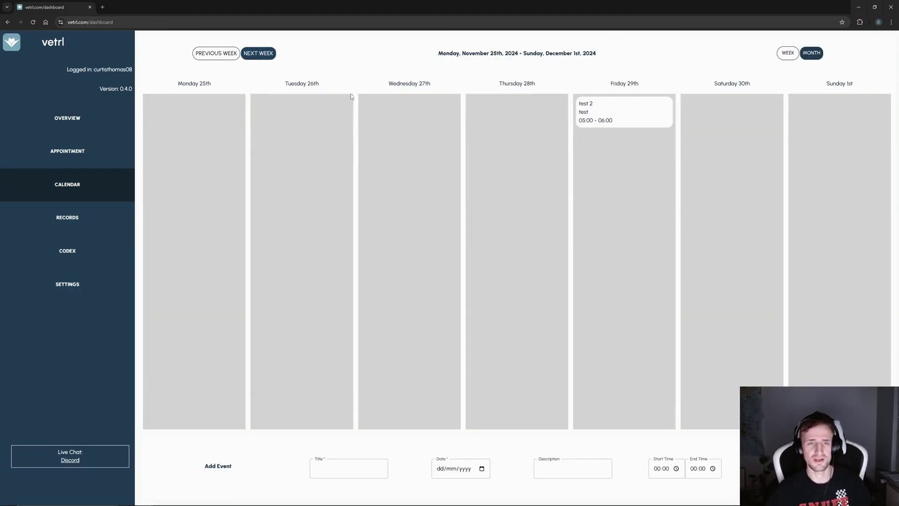
drag(638, 85, 608, 87)
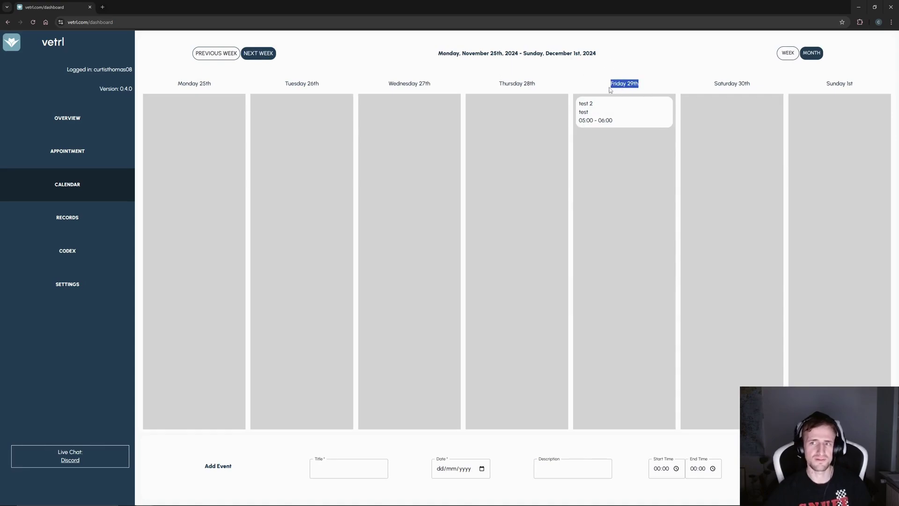
click(812, 54)
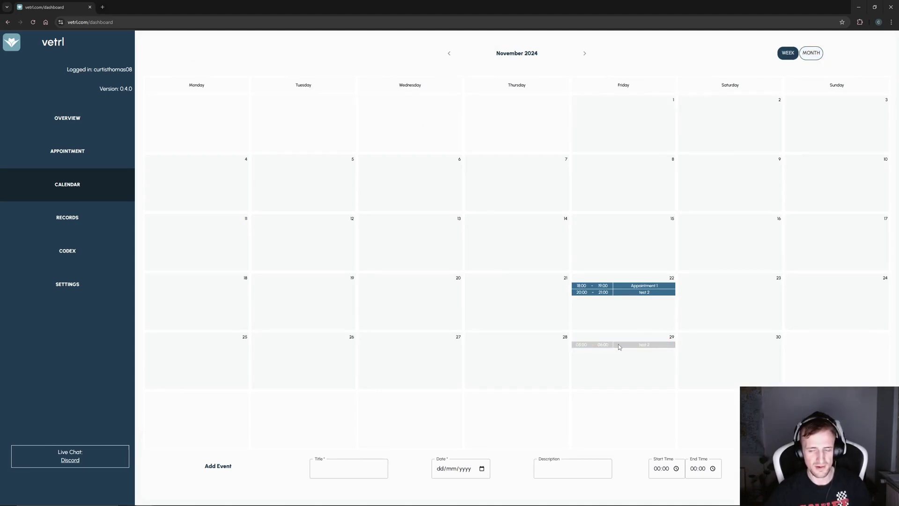
click(788, 53)
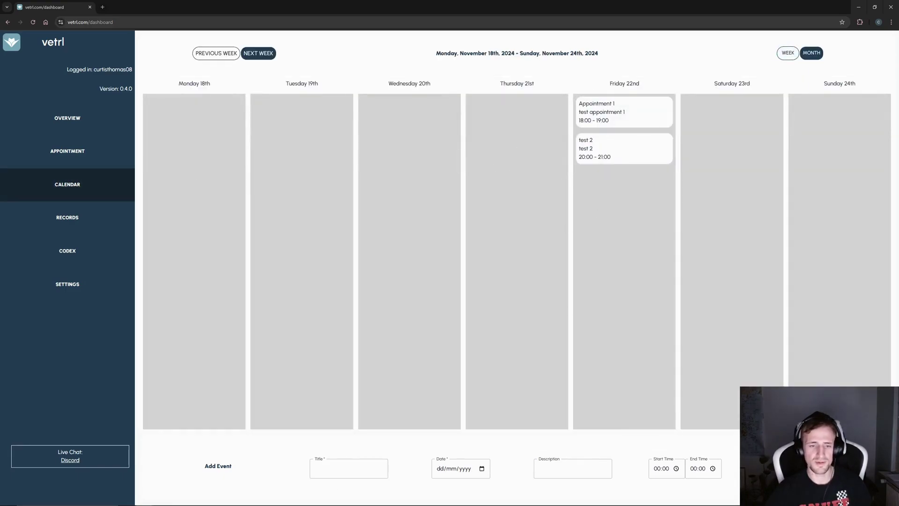
click(812, 53)
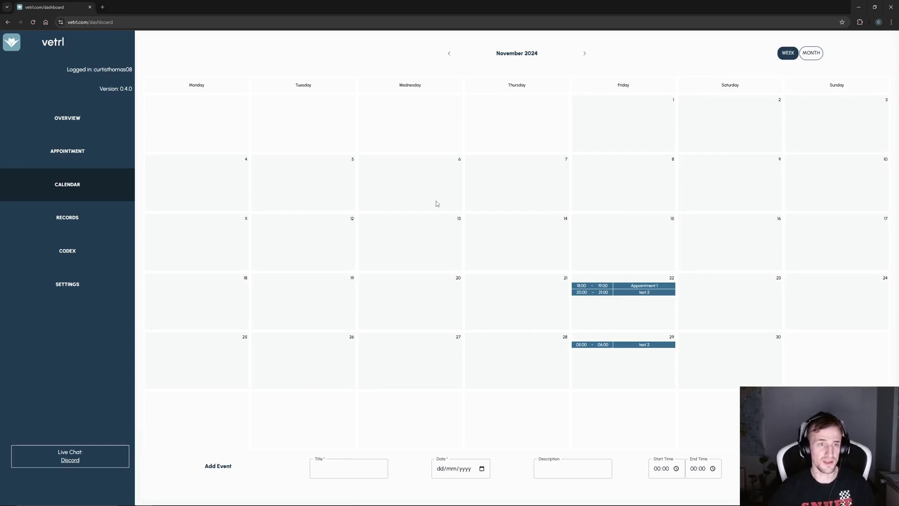
click(67, 118)
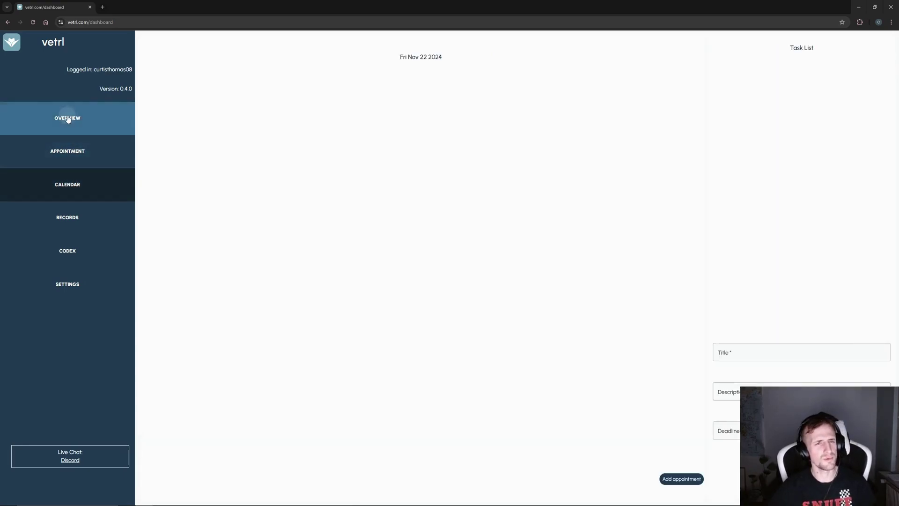